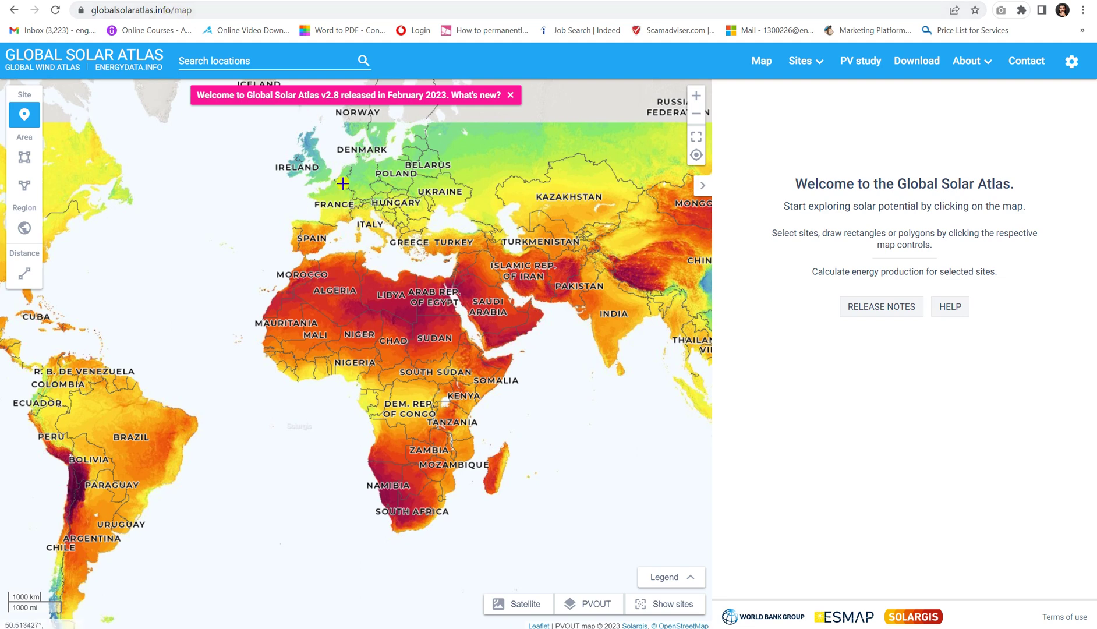
- Select Cairo, Egypt as the site on the map and show its map data per day
{"action": "left_click_drag", "start_coordinate": [583, 347], "coordinate": [445, 617]}
{"action": "left_click_drag", "start_coordinate": [166, 561], "coordinate": [379, 432]}
{"action": "left_click_drag", "start_coordinate": [578, 473], "coordinate": [598, 381]}
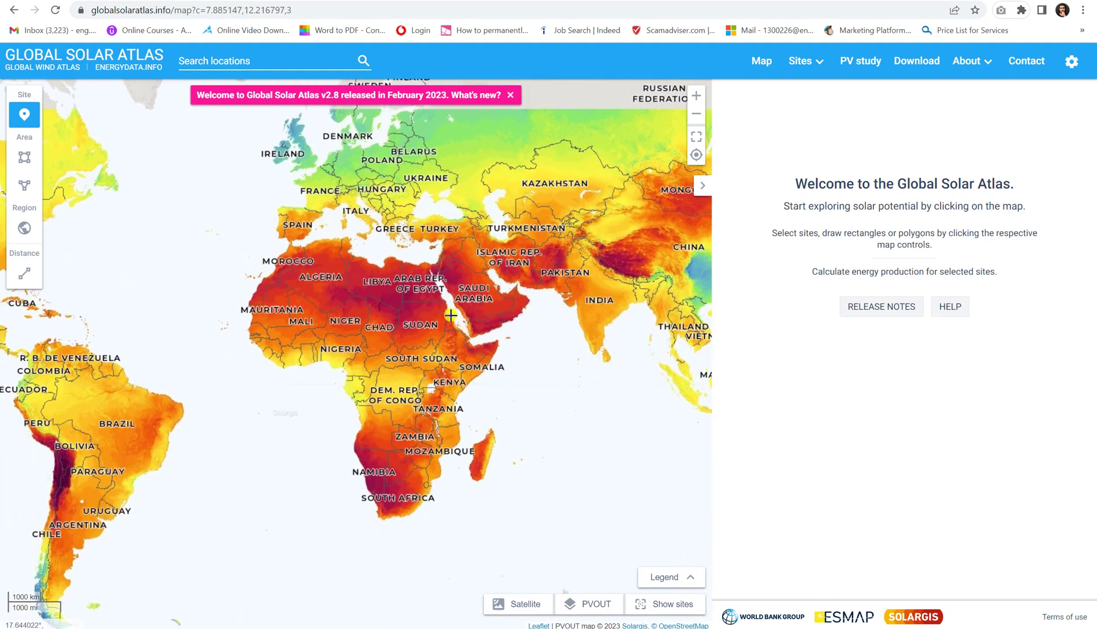
{"action": "scroll", "coordinate": [345, 248], "scroll_direction": "up", "scroll_amount": 1}
{"action": "scroll", "coordinate": [542, 324], "scroll_direction": "up", "scroll_amount": 1}
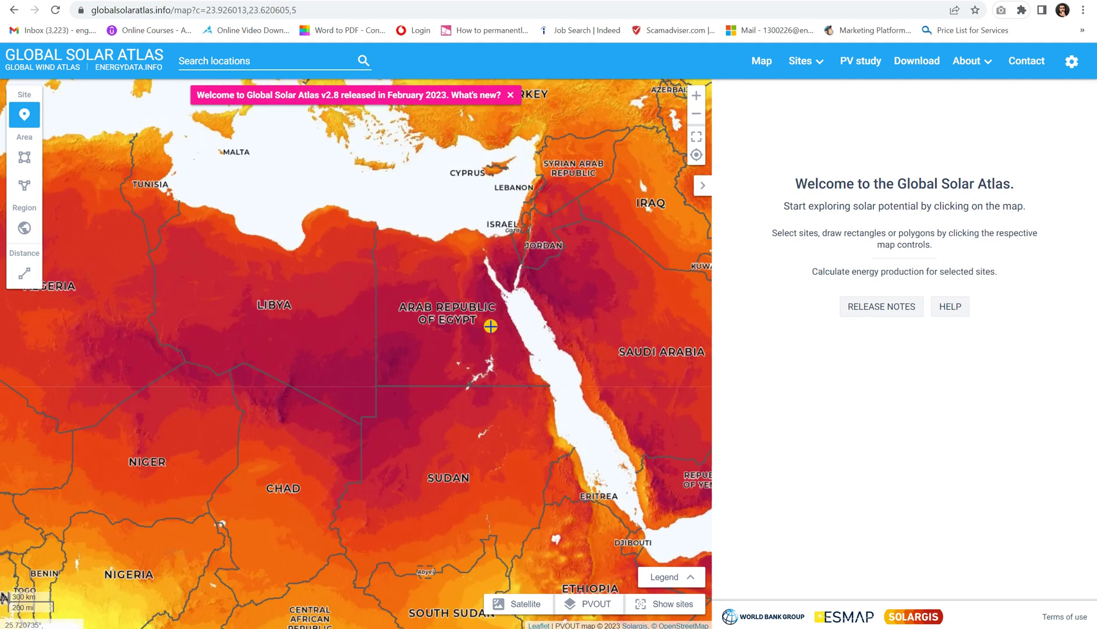
{"action": "scroll", "coordinate": [490, 321], "scroll_direction": "up", "scroll_amount": 1}
{"action": "left_click_drag", "start_coordinate": [509, 272], "coordinate": [493, 352]}
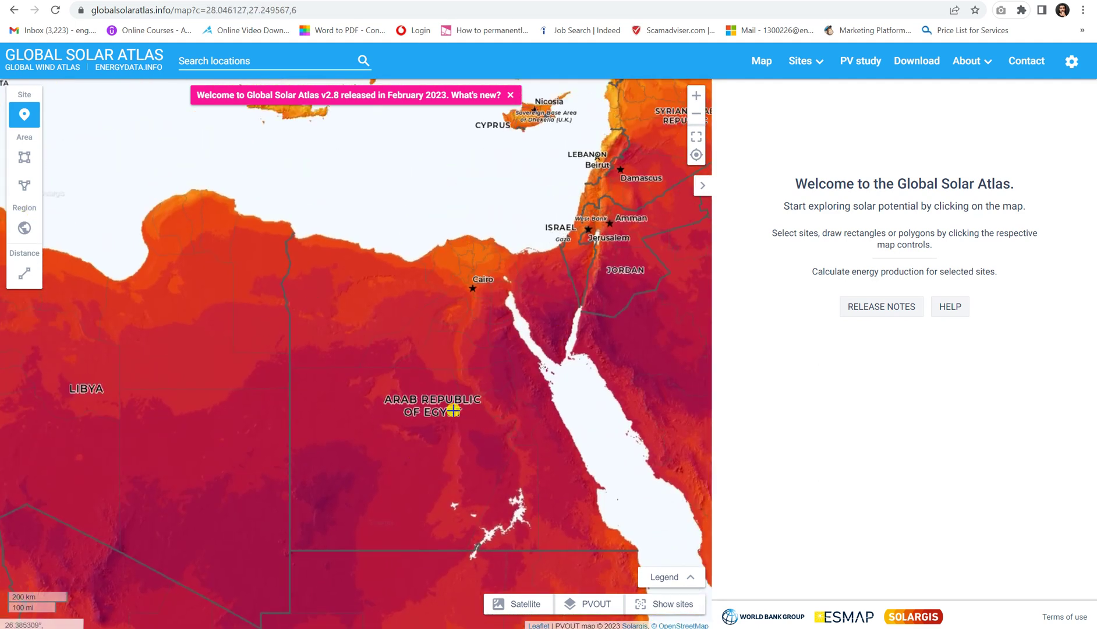
{"action": "scroll", "coordinate": [475, 319], "scroll_direction": "up", "scroll_amount": 1}
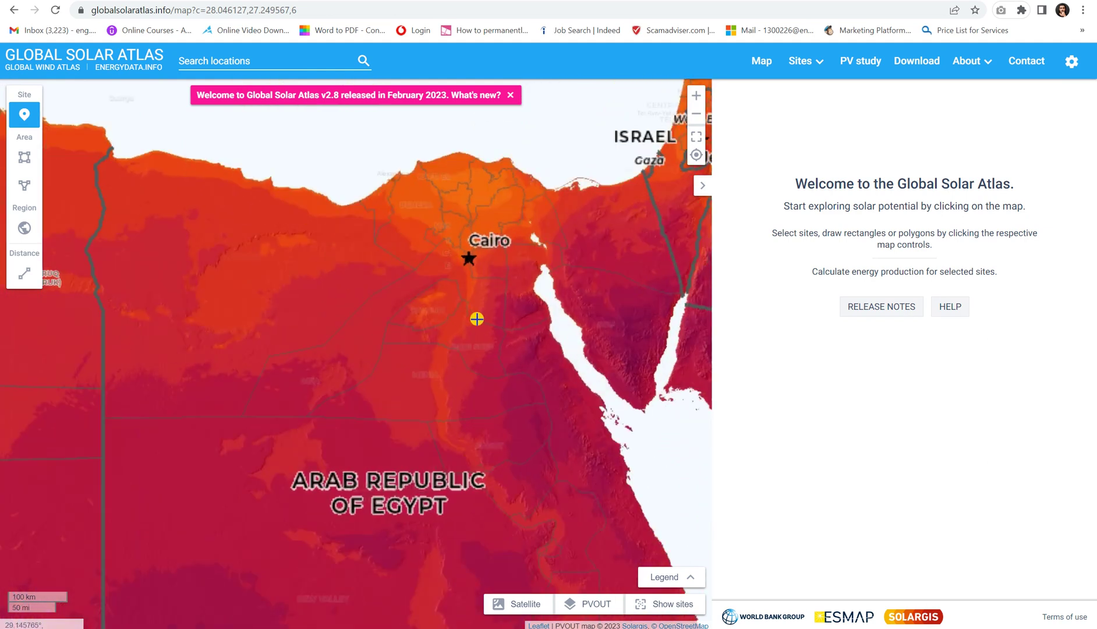
{"action": "left_click_drag", "start_coordinate": [480, 294], "coordinate": [460, 313]}
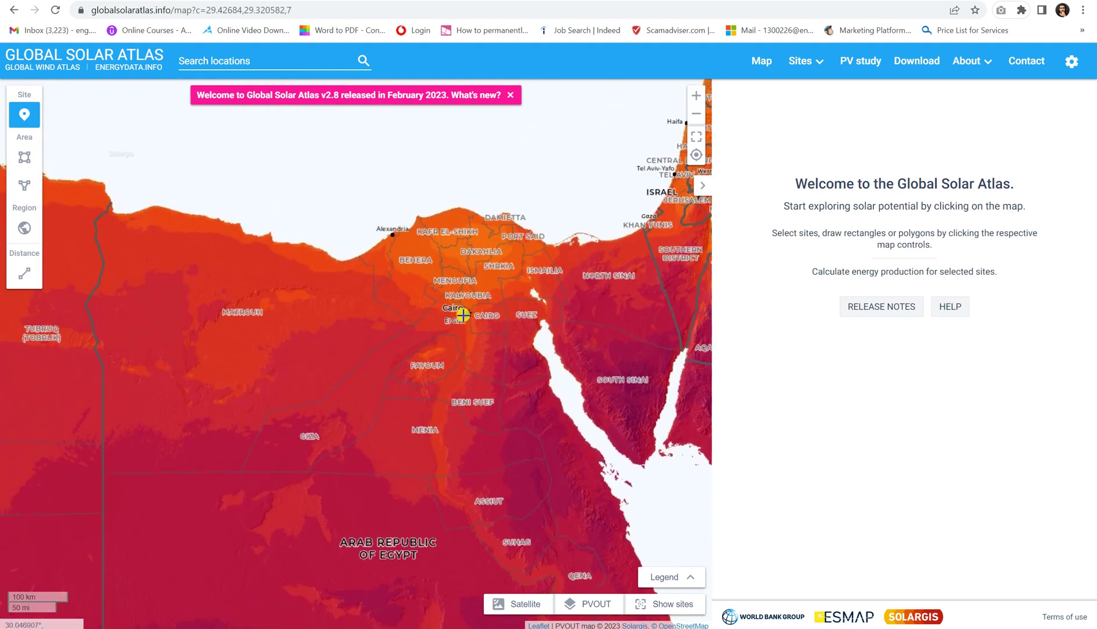
{"action": "left_click", "coordinate": [466, 312]}
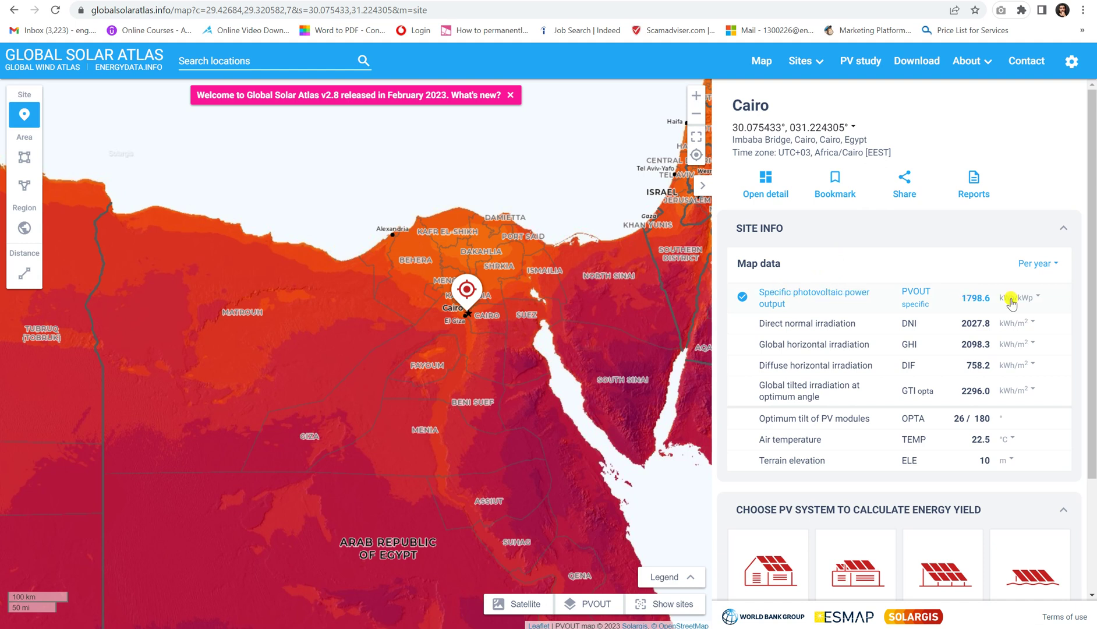
{"action": "left_click", "coordinate": [1036, 264]}
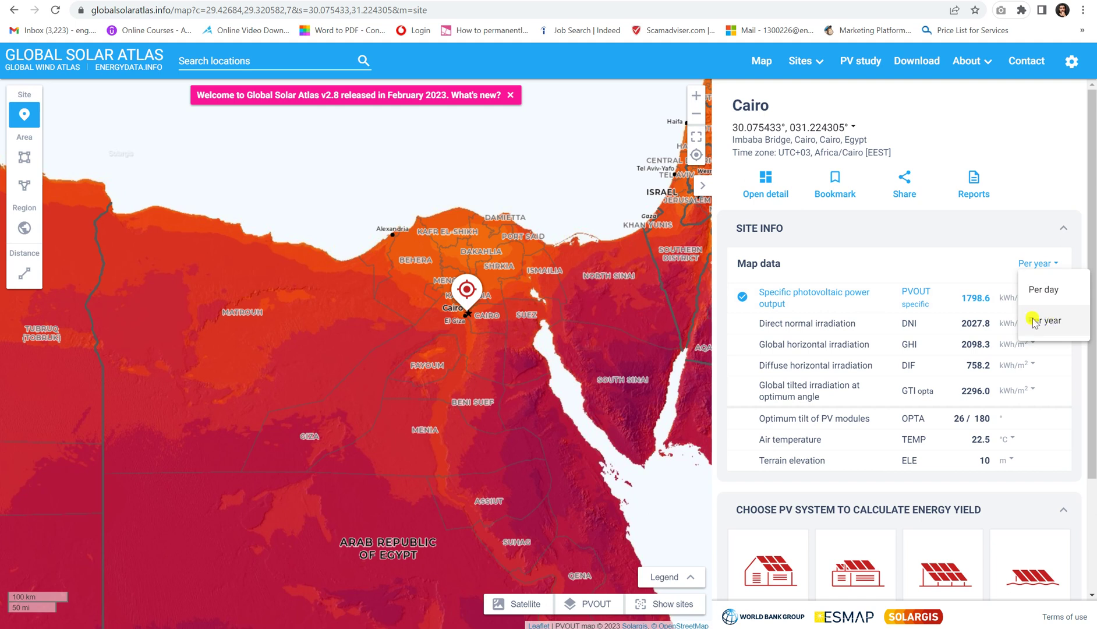
{"action": "left_click", "coordinate": [1046, 289]}
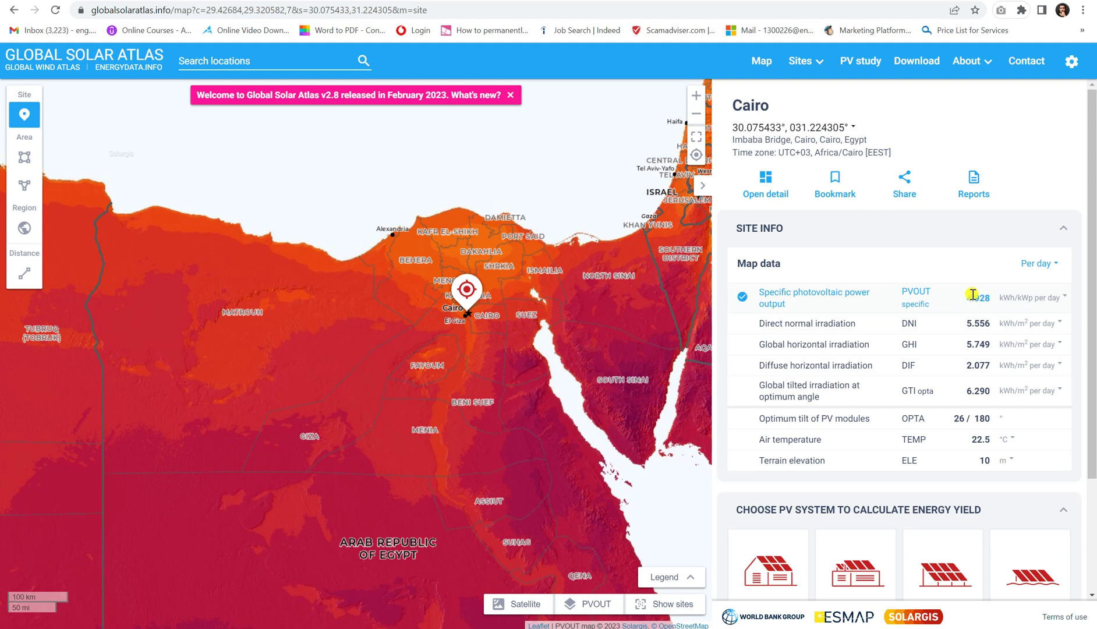
- Select a site in Ukraine's Ivano-Frankivsk region on the map to check its daily photovoltaic output
{"action": "left_click_drag", "start_coordinate": [434, 407], "coordinate": [622, 599]}
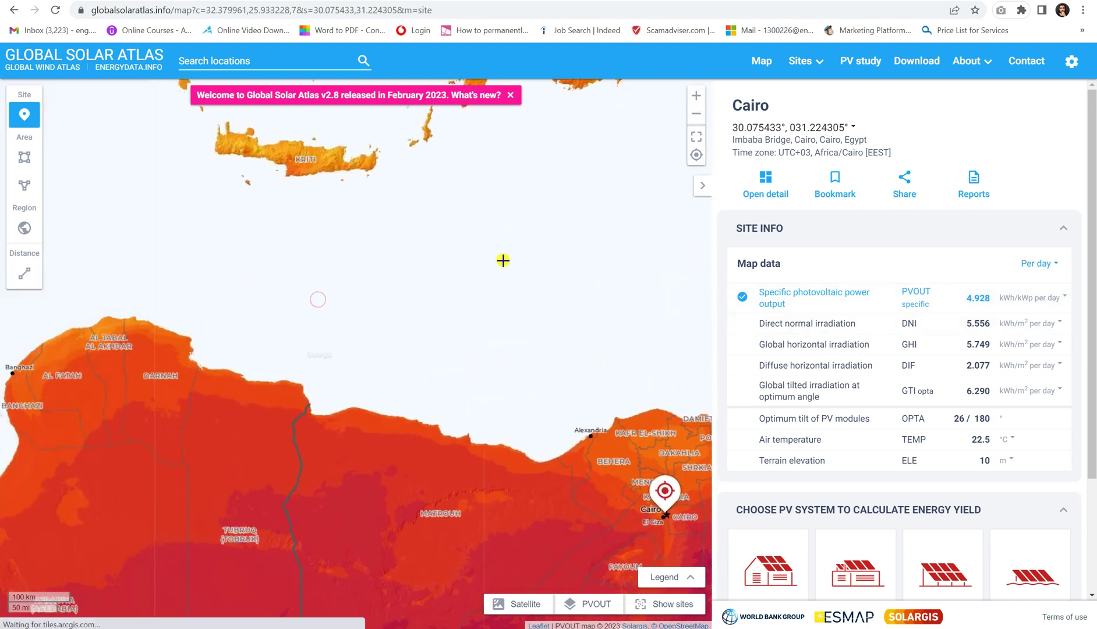
{"action": "left_click_drag", "start_coordinate": [503, 260], "coordinate": [547, 605]}
{"action": "left_click_drag", "start_coordinate": [490, 290], "coordinate": [479, 496]}
{"action": "left_click", "coordinate": [574, 188]}
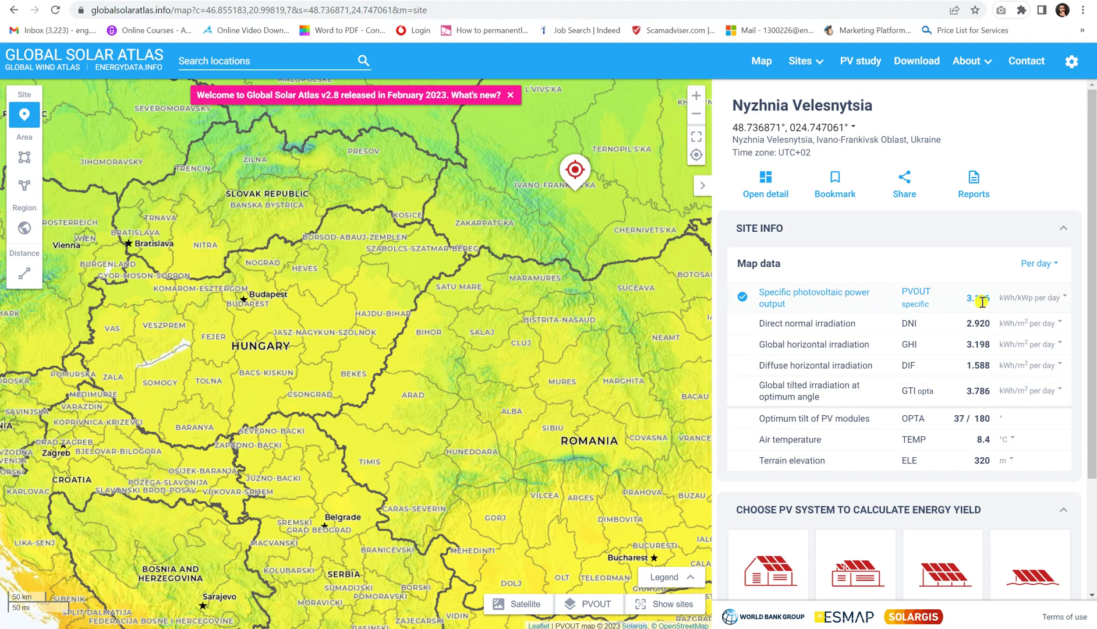
- Select a site in eastern Germany, north of the Czech border, to compare its daily photovoltaic output
{"action": "left_click_drag", "start_coordinate": [521, 394], "coordinate": [540, 406]}
{"action": "left_click_drag", "start_coordinate": [291, 262], "coordinate": [431, 338]}
{"action": "left_click_drag", "start_coordinate": [174, 227], "coordinate": [404, 360]}
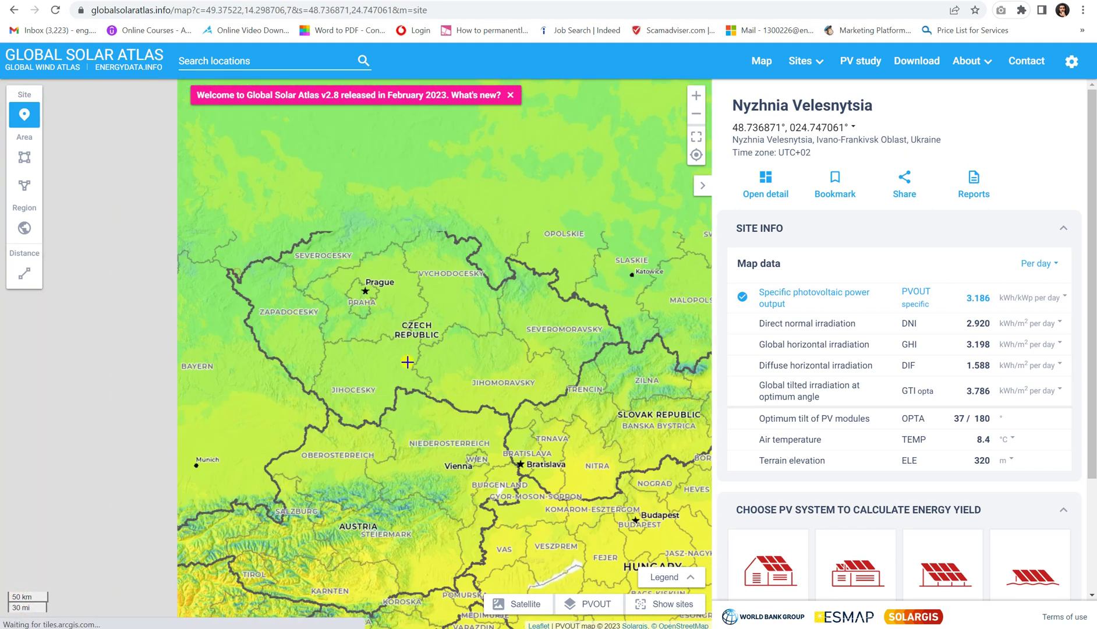
{"action": "left_click", "coordinate": [342, 169]}
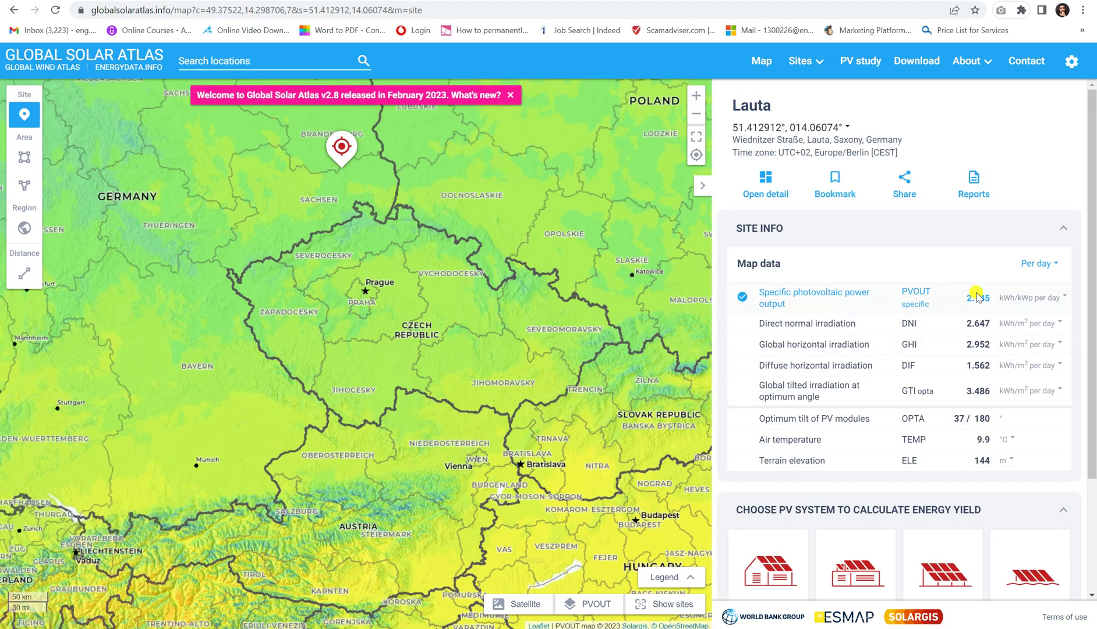
- Return to Egypt on the map and select Cairo as the site again
{"action": "mouse_move", "coordinate": [501, 439]}
{"action": "left_mouse_down"}
{"action": "mouse_move", "coordinate": [277, 265]}
{"action": "mouse_move", "coordinate": [195, 247]}
{"action": "left_mouse_up"}
{"action": "left_click_drag", "start_coordinate": [442, 448], "coordinate": [419, 215]}
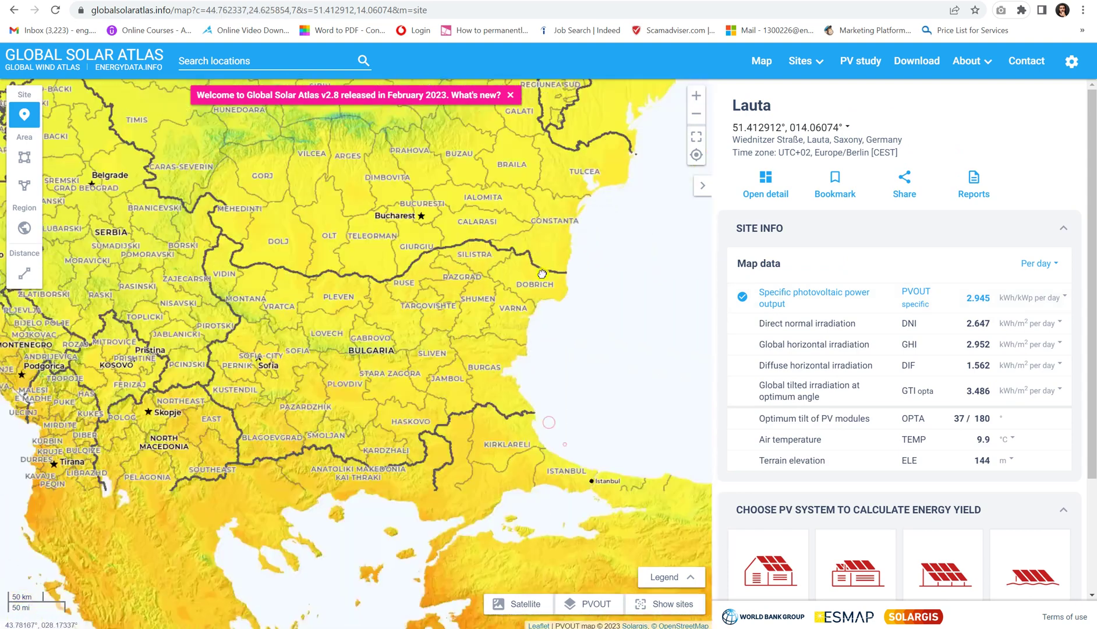
{"action": "mouse_move", "coordinate": [541, 273]}
{"action": "left_mouse_down"}
{"action": "mouse_move", "coordinate": [453, 245]}
{"action": "mouse_move", "coordinate": [529, 370]}
{"action": "mouse_move", "coordinate": [465, 326]}
{"action": "mouse_move", "coordinate": [517, 365]}
{"action": "mouse_move", "coordinate": [489, 255]}
{"action": "mouse_move", "coordinate": [443, 272]}
{"action": "mouse_move", "coordinate": [421, 350]}
{"action": "mouse_move", "coordinate": [370, 361]}
{"action": "mouse_move", "coordinate": [421, 327]}
{"action": "left_mouse_up"}
{"action": "scroll", "coordinate": [420, 328], "scroll_direction": "up", "scroll_amount": 2}
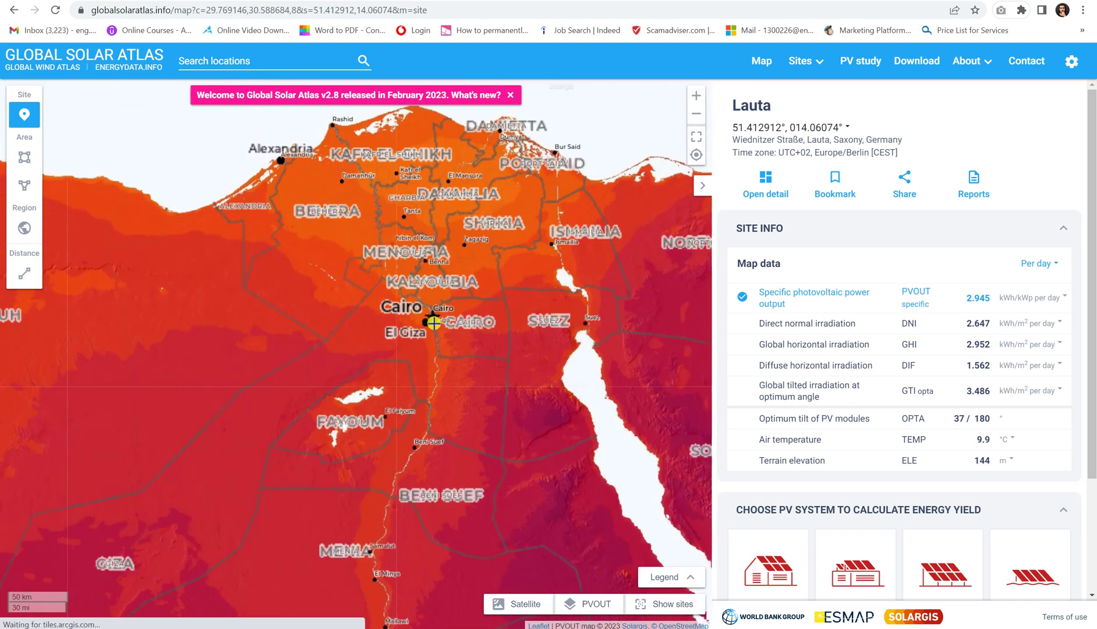
{"action": "left_click", "coordinate": [434, 315]}
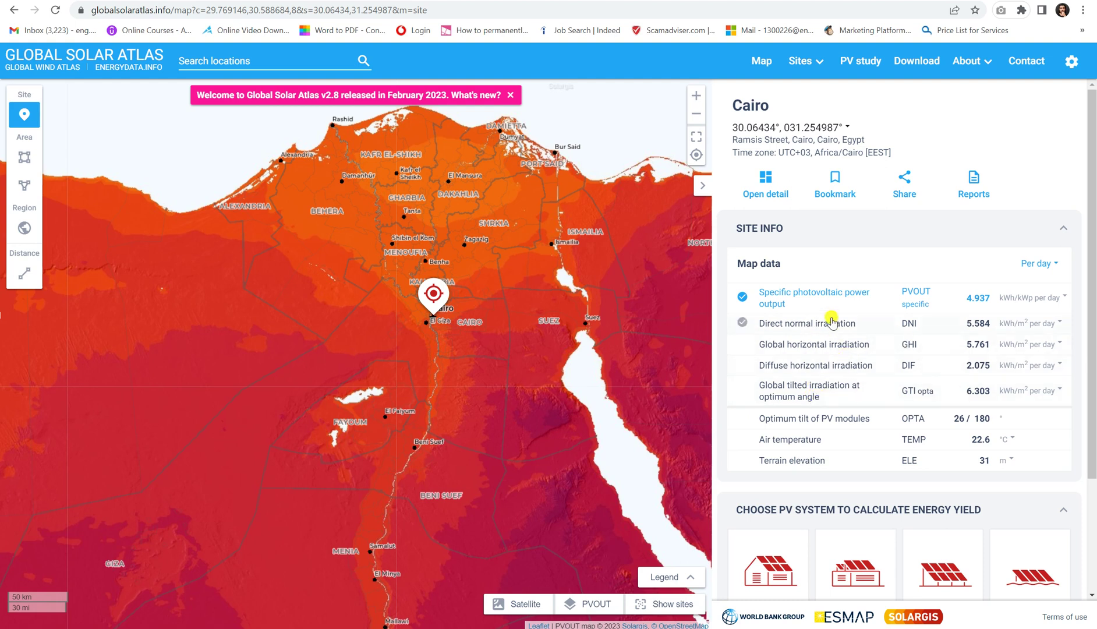
{"action": "left_click_drag", "start_coordinate": [420, 341], "coordinate": [474, 322]}
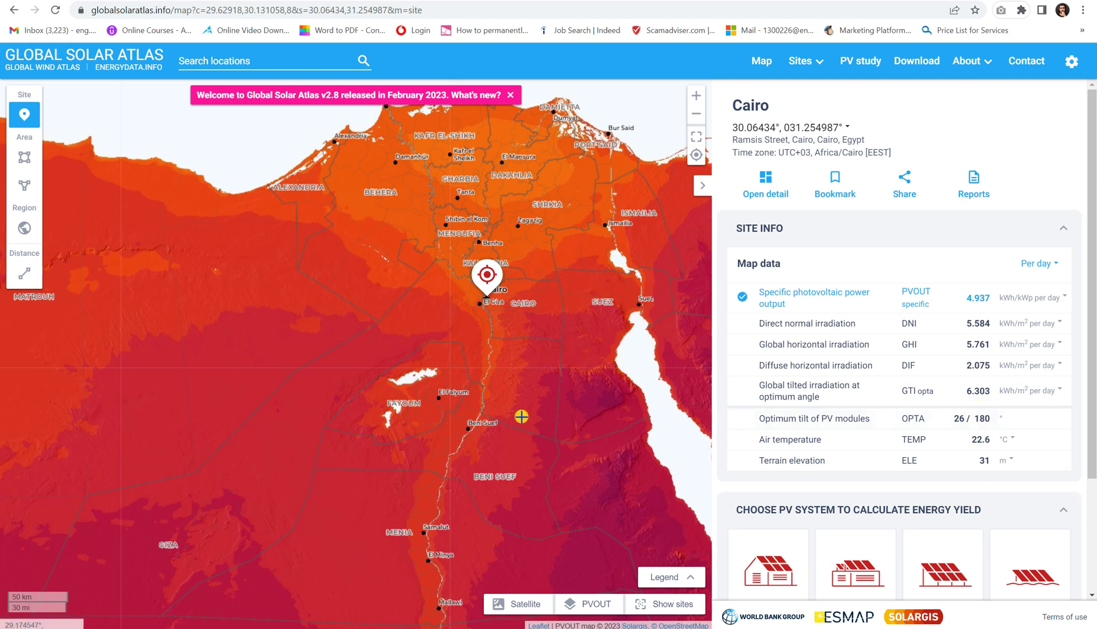
{"action": "left_click_drag", "start_coordinate": [646, 381], "coordinate": [532, 319]}
{"action": "left_click_drag", "start_coordinate": [412, 312], "coordinate": [507, 380]}
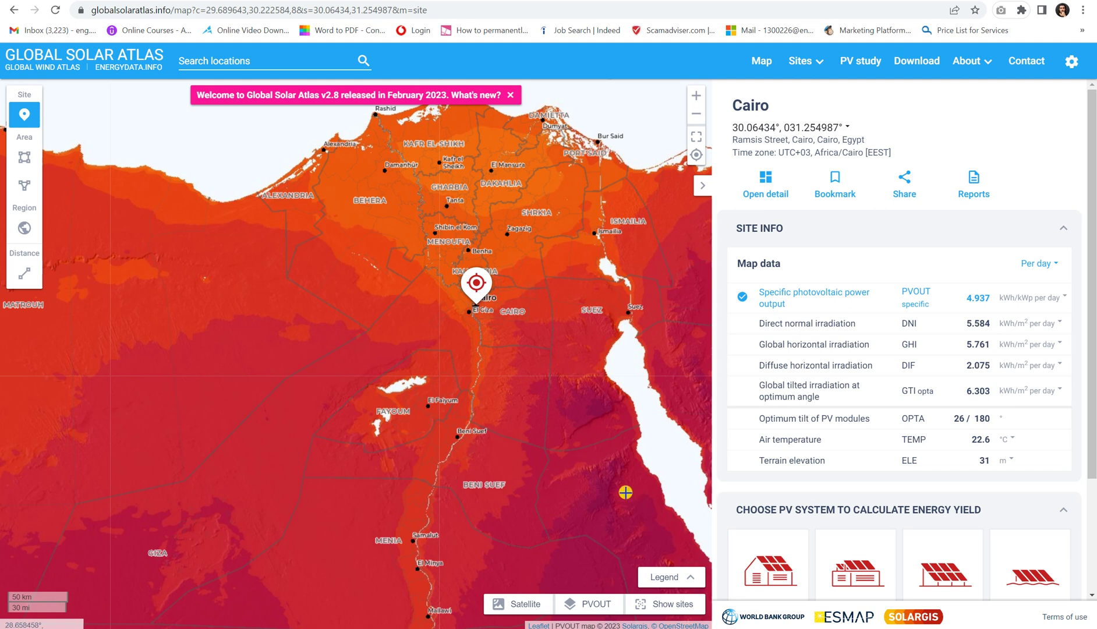
{"action": "left_click_drag", "start_coordinate": [625, 492], "coordinate": [589, 432]}
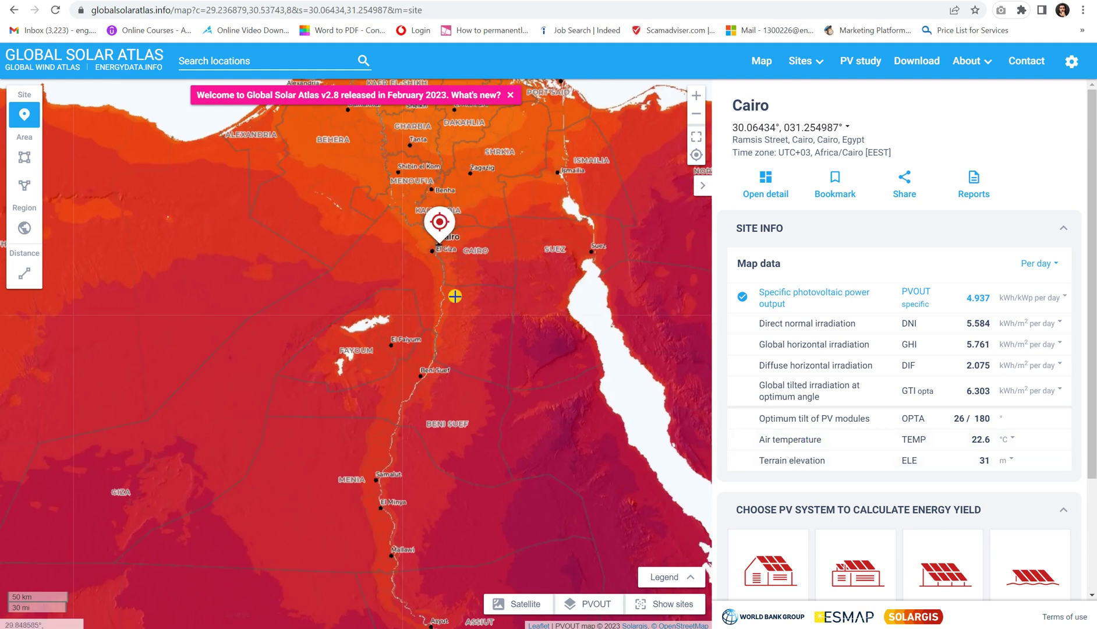
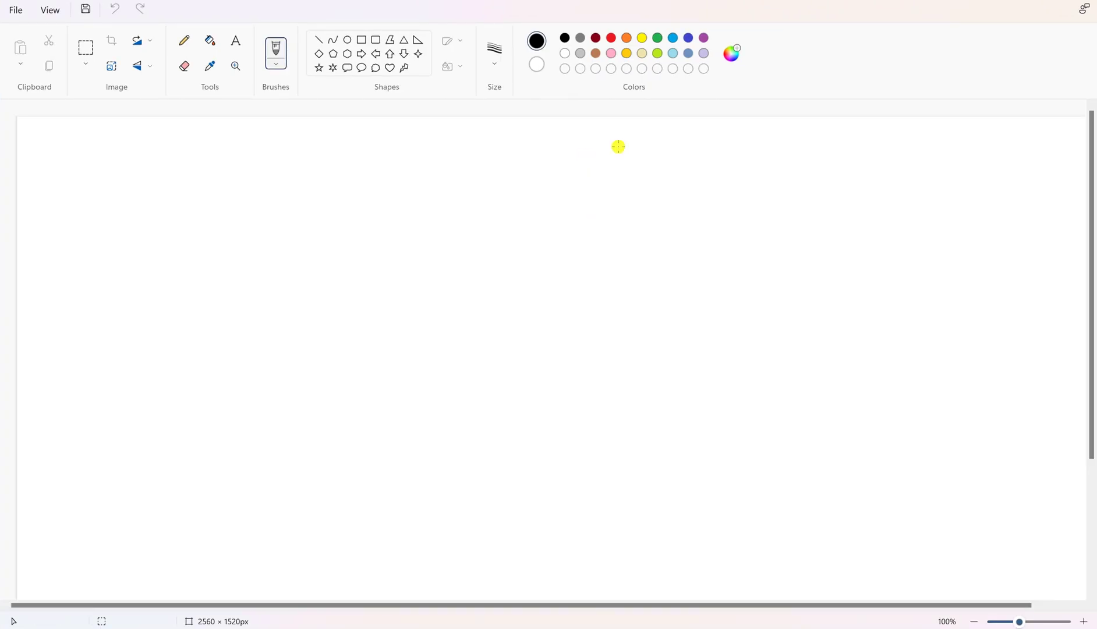
- Switch to Paint, activate the Pencil, and place its window beside the atlas's Cairo map data
{"action": "mouse_move", "coordinate": [764, 1]}
{"action": "left_mouse_down"}
{"action": "mouse_move", "coordinate": [799, 81]}
{"action": "mouse_move", "coordinate": [579, 97]}
{"action": "mouse_move", "coordinate": [594, 94]}
{"action": "left_mouse_up"}
{"action": "left_click", "coordinate": [156, 147]}
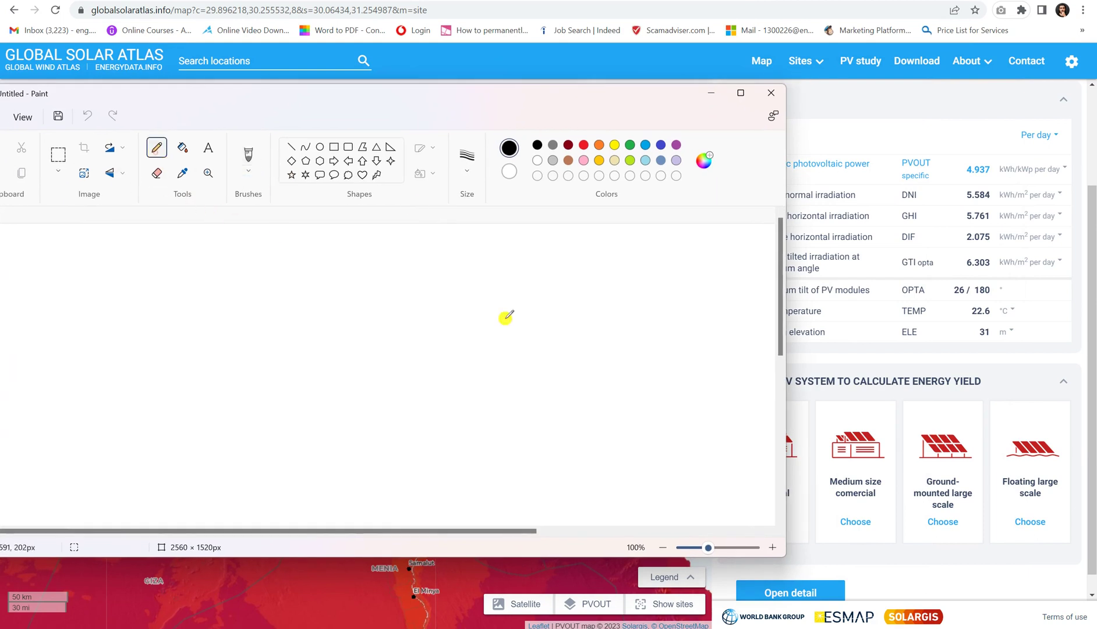
{"action": "left_click_drag", "start_coordinate": [660, 91], "coordinate": [521, 89]}
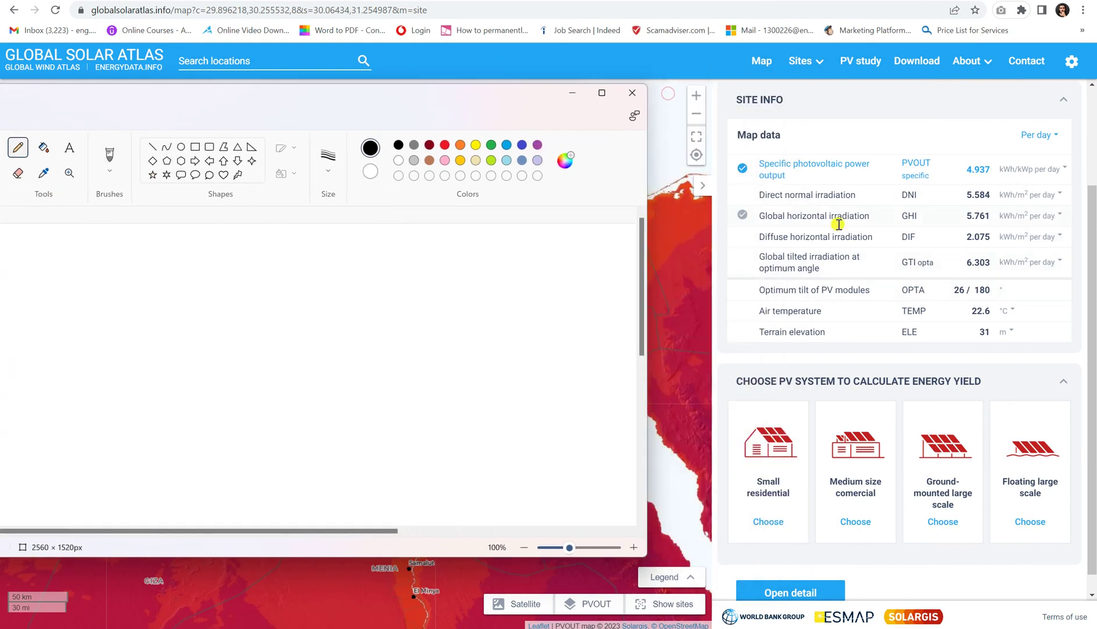
- Handwrite "PSh → 1000 W/m²" across the upper canvas and double-underline its unit
{"action": "mouse_move", "coordinate": [87, 271]}
{"action": "left_mouse_down"}
{"action": "mouse_move", "coordinate": [88, 333]}
{"action": "mouse_move", "coordinate": [96, 284]}
{"action": "mouse_move", "coordinate": [129, 290]}
{"action": "mouse_move", "coordinate": [123, 318]}
{"action": "left_mouse_up"}
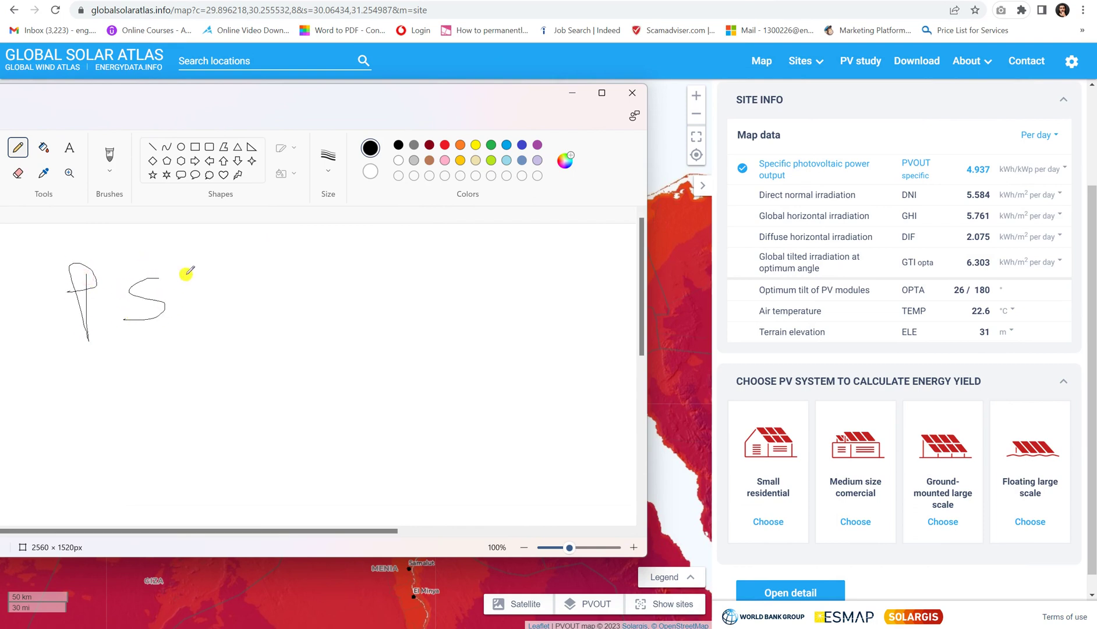
{"action": "mouse_move", "coordinate": [176, 260]}
{"action": "left_mouse_down"}
{"action": "mouse_move", "coordinate": [211, 328]}
{"action": "mouse_move", "coordinate": [324, 320]}
{"action": "mouse_move", "coordinate": [287, 338]}
{"action": "left_mouse_up"}
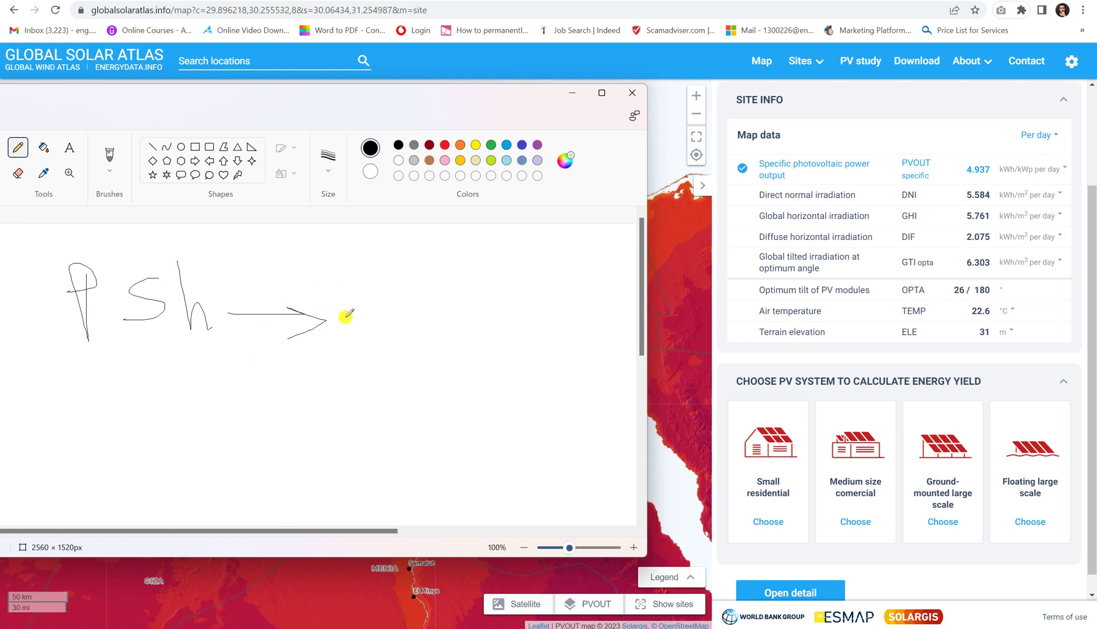
{"action": "mouse_move", "coordinate": [351, 284]}
{"action": "left_mouse_down"}
{"action": "mouse_move", "coordinate": [362, 337]}
{"action": "mouse_move", "coordinate": [404, 301]}
{"action": "mouse_move", "coordinate": [507, 321]}
{"action": "mouse_move", "coordinate": [511, 307]}
{"action": "left_mouse_up"}
{"action": "mouse_move", "coordinate": [547, 284]}
{"action": "left_mouse_down"}
{"action": "mouse_move", "coordinate": [536, 338]}
{"action": "mouse_move", "coordinate": [573, 320]}
{"action": "mouse_move", "coordinate": [592, 333]}
{"action": "left_mouse_up"}
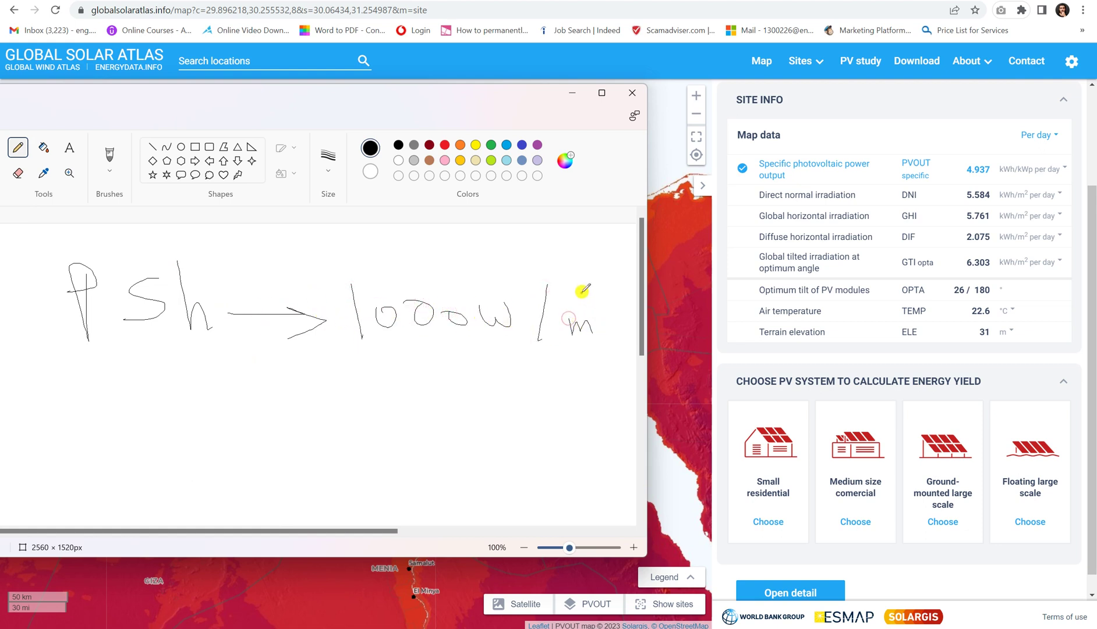
{"action": "left_click_drag", "start_coordinate": [581, 292], "coordinate": [604, 303]}
{"action": "mouse_move", "coordinate": [463, 361]}
{"action": "left_mouse_down"}
{"action": "mouse_move", "coordinate": [534, 360]}
{"action": "mouse_move", "coordinate": [541, 378]}
{"action": "left_mouse_up"}
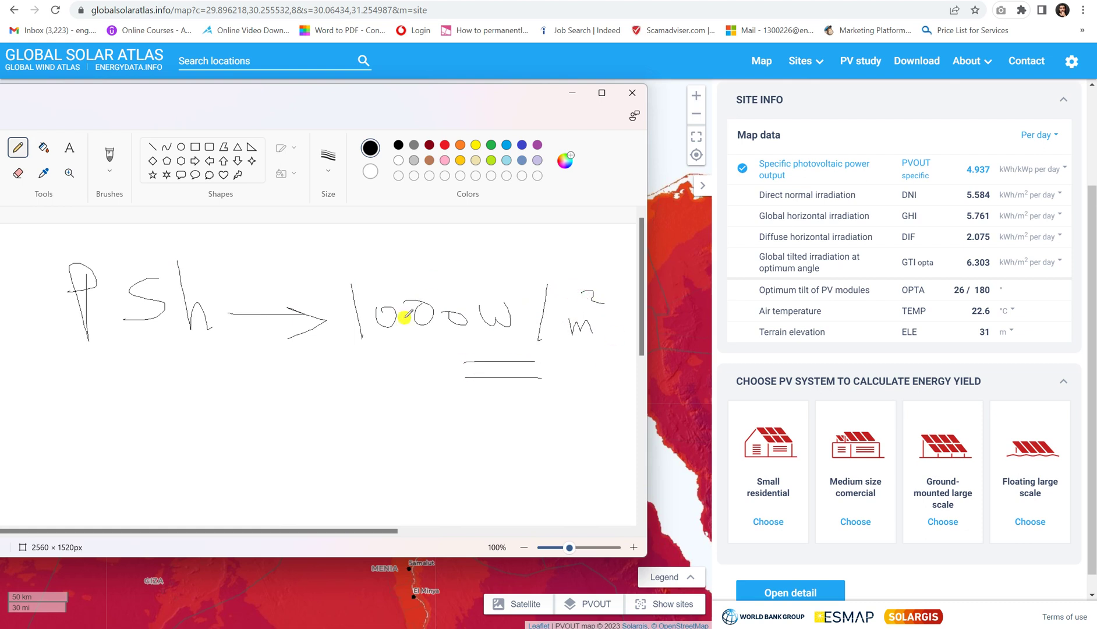
- Draw an arrow up from 1000 W/m² and write "STC" with a double underline beside it
{"action": "mouse_move", "coordinate": [468, 289]}
{"action": "left_mouse_down"}
{"action": "mouse_move", "coordinate": [421, 249]}
{"action": "mouse_move", "coordinate": [469, 247]}
{"action": "left_mouse_up"}
{"action": "mouse_move", "coordinate": [287, 240]}
{"action": "left_mouse_down"}
{"action": "mouse_move", "coordinate": [298, 256]}
{"action": "mouse_move", "coordinate": [327, 240]}
{"action": "mouse_move", "coordinate": [316, 258]}
{"action": "mouse_move", "coordinate": [386, 259]}
{"action": "left_mouse_up"}
{"action": "mouse_move", "coordinate": [351, 269]}
{"action": "left_mouse_down"}
{"action": "mouse_move", "coordinate": [303, 272]}
{"action": "mouse_move", "coordinate": [346, 283]}
{"action": "left_mouse_up"}
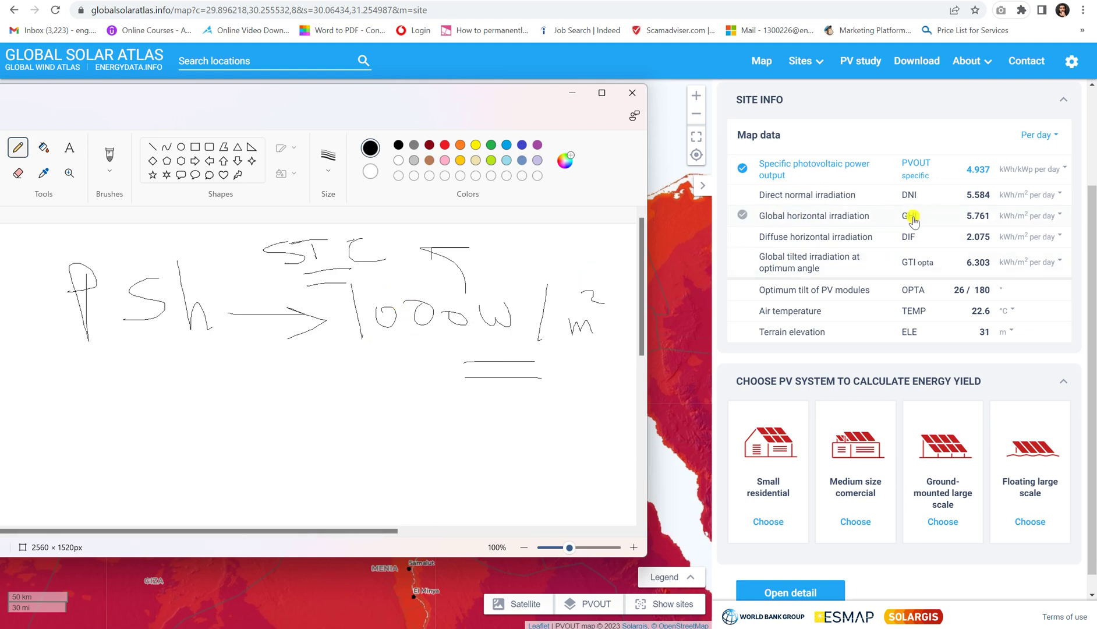
- Handwrite "GHi → 5.761 kWh/m²" beneath the PSh line, using Cairo's daily global horizontal irradiation
{"action": "mouse_move", "coordinate": [105, 399]}
{"action": "left_mouse_down"}
{"action": "mouse_move", "coordinate": [100, 431]}
{"action": "mouse_move", "coordinate": [118, 421]}
{"action": "mouse_move", "coordinate": [140, 436]}
{"action": "mouse_move", "coordinate": [286, 423]}
{"action": "mouse_move", "coordinate": [266, 431]}
{"action": "left_mouse_up"}
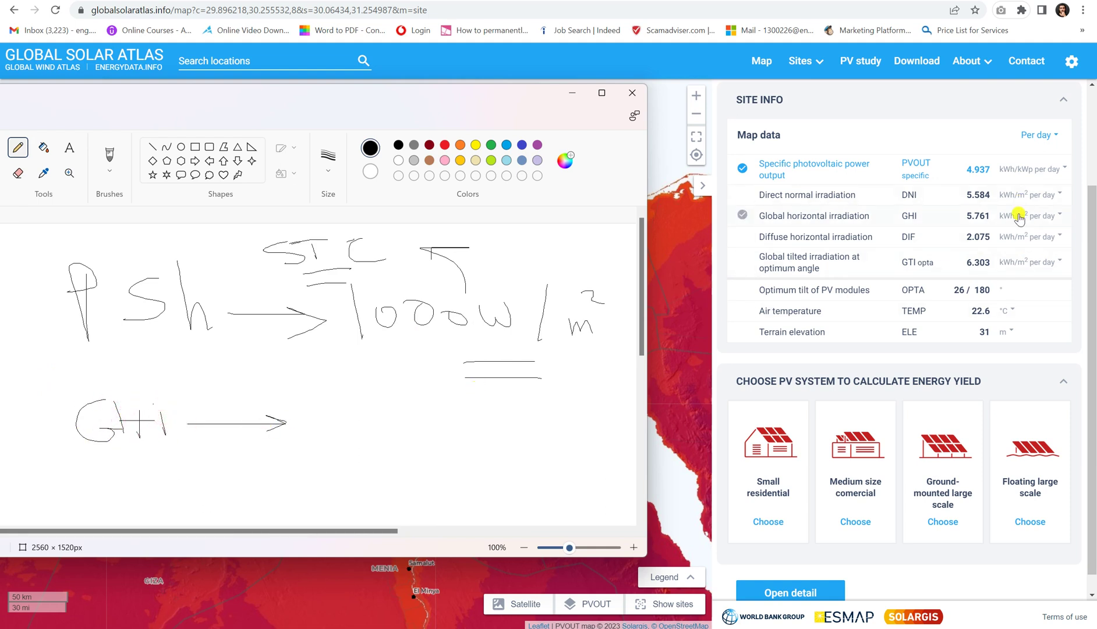
{"action": "mouse_move", "coordinate": [340, 402]}
{"action": "left_mouse_down"}
{"action": "mouse_move", "coordinate": [323, 429]}
{"action": "mouse_move", "coordinate": [378, 403]}
{"action": "mouse_move", "coordinate": [381, 434]}
{"action": "mouse_move", "coordinate": [398, 420]}
{"action": "mouse_move", "coordinate": [427, 430]}
{"action": "mouse_move", "coordinate": [495, 411]}
{"action": "mouse_move", "coordinate": [507, 432]}
{"action": "mouse_move", "coordinate": [553, 432]}
{"action": "left_mouse_up"}
{"action": "left_click", "coordinate": [351, 419]}
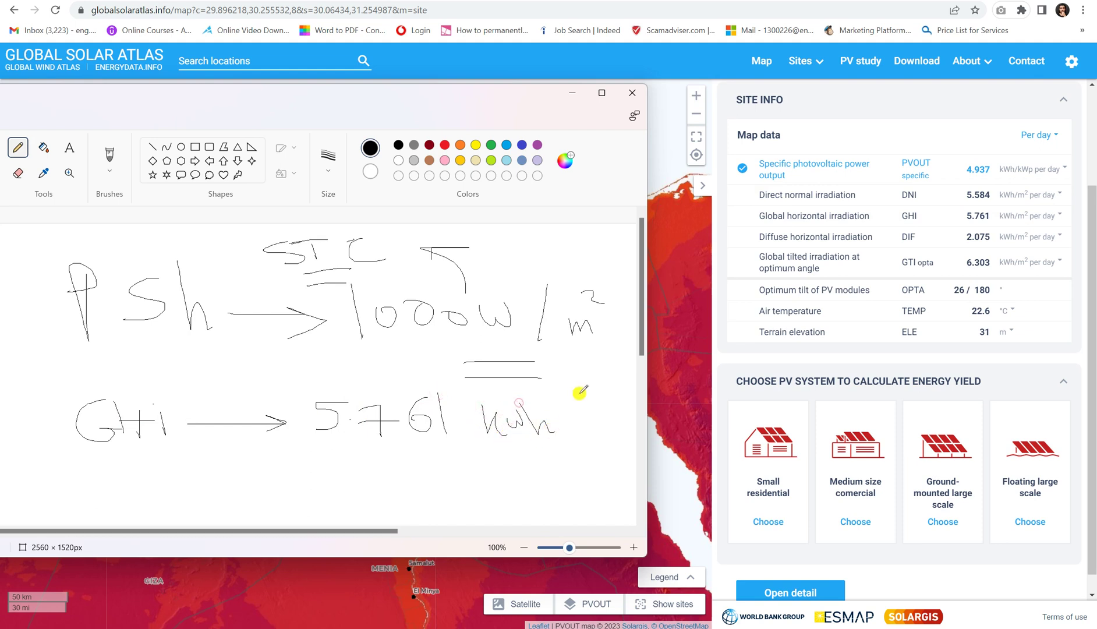
{"action": "mouse_move", "coordinate": [577, 393]}
{"action": "left_mouse_down"}
{"action": "mouse_move", "coordinate": [563, 434]}
{"action": "mouse_move", "coordinate": [614, 430]}
{"action": "mouse_move", "coordinate": [612, 410]}
{"action": "left_mouse_up"}
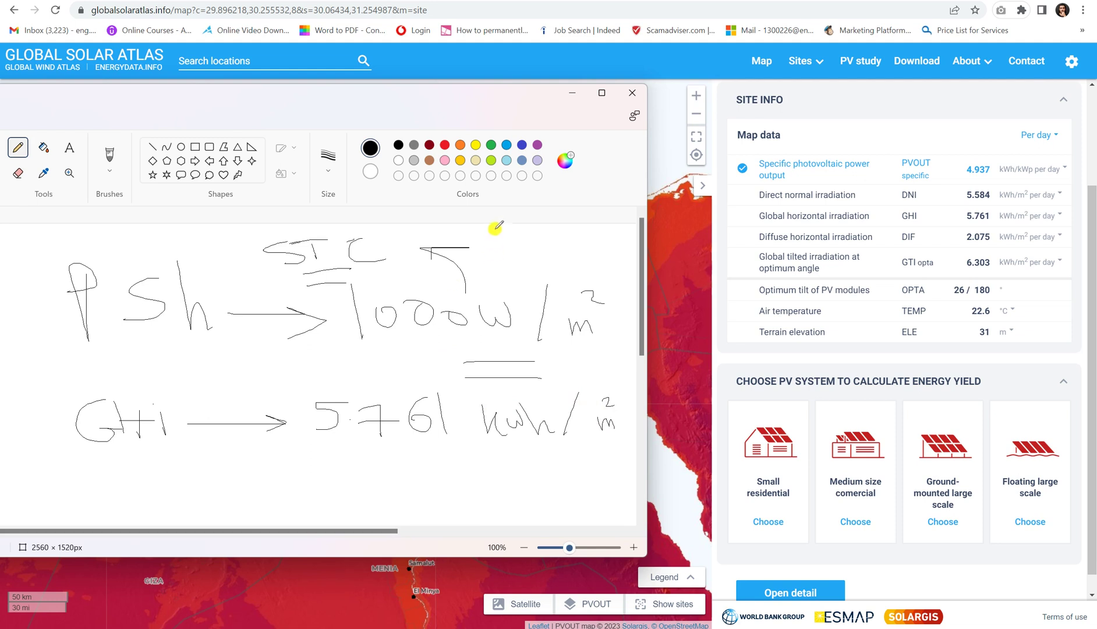
- Write "1 kW/m²" beside the STC arrow and add double underlines below the PSh and GHi arrows
{"action": "mouse_move", "coordinate": [493, 227]}
{"action": "left_mouse_down"}
{"action": "mouse_move", "coordinate": [495, 266]}
{"action": "mouse_move", "coordinate": [534, 247]}
{"action": "mouse_move", "coordinate": [547, 259]}
{"action": "mouse_move", "coordinate": [556, 246]}
{"action": "mouse_move", "coordinate": [620, 263]}
{"action": "mouse_move", "coordinate": [617, 233]}
{"action": "mouse_move", "coordinate": [605, 303]}
{"action": "left_mouse_up"}
{"action": "left_click_drag", "start_coordinate": [236, 355], "coordinate": [350, 355]}
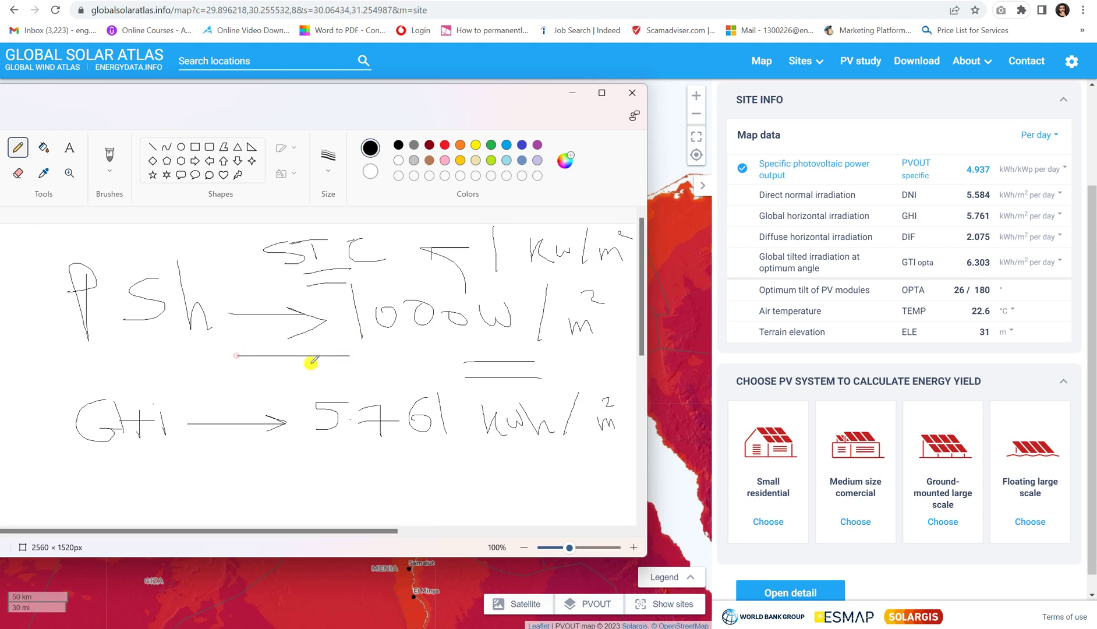
{"action": "left_click_drag", "start_coordinate": [244, 375], "coordinate": [350, 375]}
{"action": "mouse_move", "coordinate": [263, 459]}
{"action": "left_mouse_down"}
{"action": "mouse_move", "coordinate": [347, 459]}
{"action": "mouse_move", "coordinate": [339, 473]}
{"action": "left_mouse_up"}
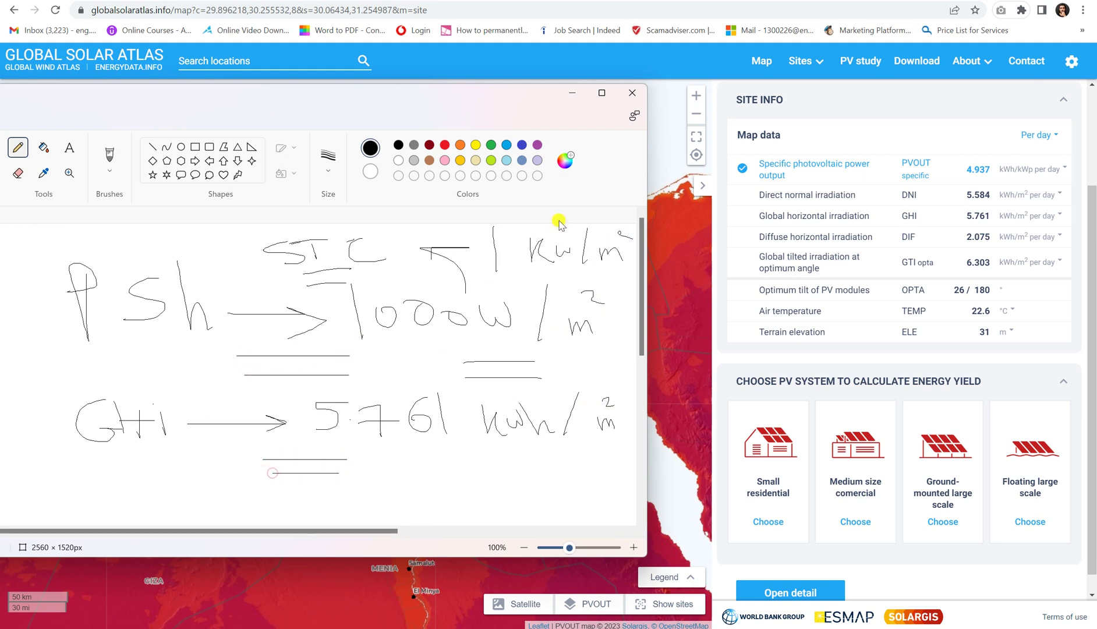
- Write "PSh × 1 kW/m²" below the GHi line and circle the value 5.761
{"action": "left_click_drag", "start_coordinate": [630, 237], "coordinate": [623, 247]}
{"action": "mouse_move", "coordinate": [383, 460]}
{"action": "left_mouse_down"}
{"action": "mouse_move", "coordinate": [387, 487]}
{"action": "mouse_move", "coordinate": [385, 468]}
{"action": "mouse_move", "coordinate": [437, 482]}
{"action": "mouse_move", "coordinate": [464, 470]}
{"action": "mouse_move", "coordinate": [473, 486]}
{"action": "mouse_move", "coordinate": [499, 466]}
{"action": "mouse_move", "coordinate": [520, 489]}
{"action": "mouse_move", "coordinate": [587, 494]}
{"action": "mouse_move", "coordinate": [591, 480]}
{"action": "mouse_move", "coordinate": [627, 476]}
{"action": "left_mouse_up"}
{"action": "mouse_move", "coordinate": [309, 442]}
{"action": "left_mouse_down"}
{"action": "mouse_move", "coordinate": [433, 441]}
{"action": "mouse_move", "coordinate": [454, 427]}
{"action": "mouse_move", "coordinate": [452, 401]}
{"action": "mouse_move", "coordinate": [393, 379]}
{"action": "mouse_move", "coordinate": [345, 378]}
{"action": "mouse_move", "coordinate": [312, 392]}
{"action": "mouse_move", "coordinate": [303, 420]}
{"action": "mouse_move", "coordinate": [314, 444]}
{"action": "left_mouse_up"}
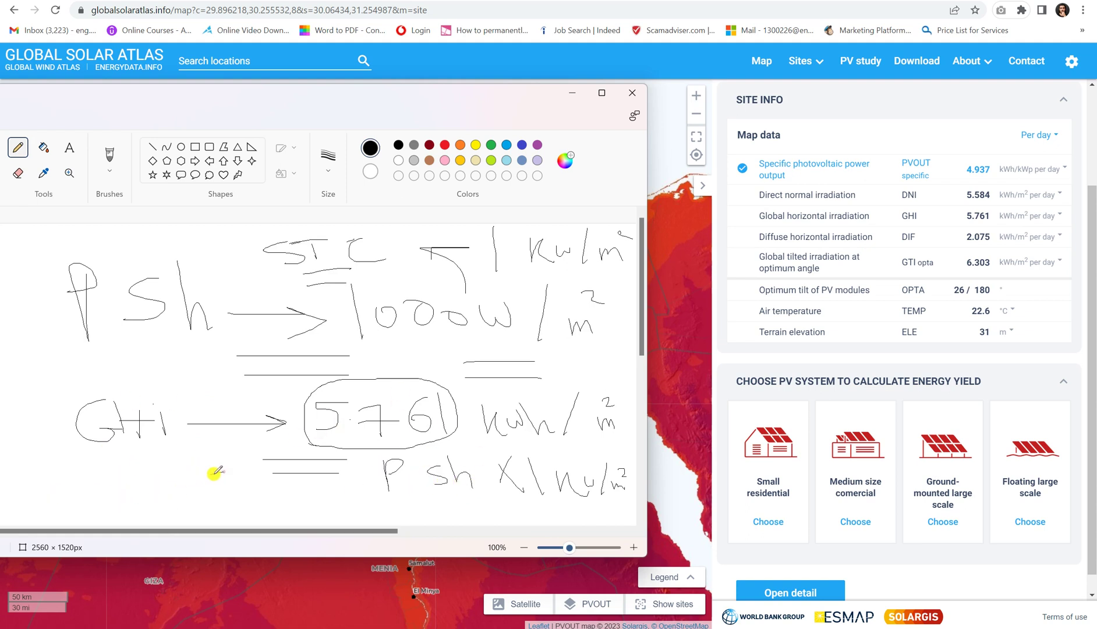
- Sketch a flat surface with incoming rays below GHi and draw an arrow from GHi up to PSh
{"action": "mouse_move", "coordinate": [221, 471]}
{"action": "left_mouse_down"}
{"action": "mouse_move", "coordinate": [124, 476]}
{"action": "mouse_move", "coordinate": [80, 495]}
{"action": "mouse_move", "coordinate": [181, 494]}
{"action": "left_mouse_up"}
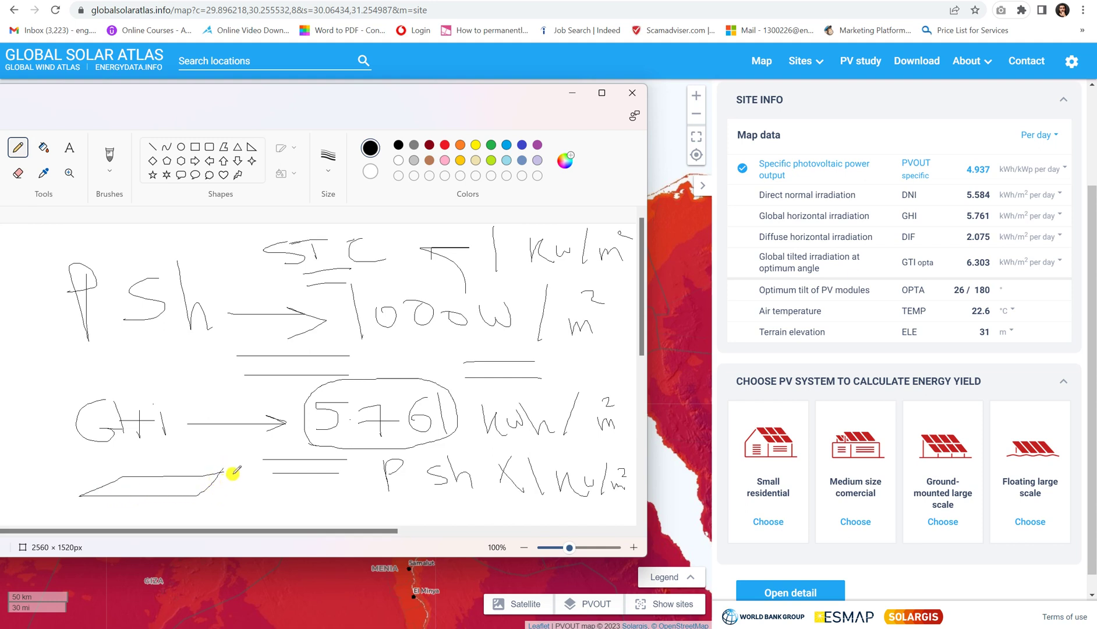
{"action": "mouse_move", "coordinate": [150, 458]}
{"action": "left_mouse_down"}
{"action": "mouse_move", "coordinate": [164, 473]}
{"action": "mouse_move", "coordinate": [168, 450]}
{"action": "mouse_move", "coordinate": [206, 470]}
{"action": "left_mouse_up"}
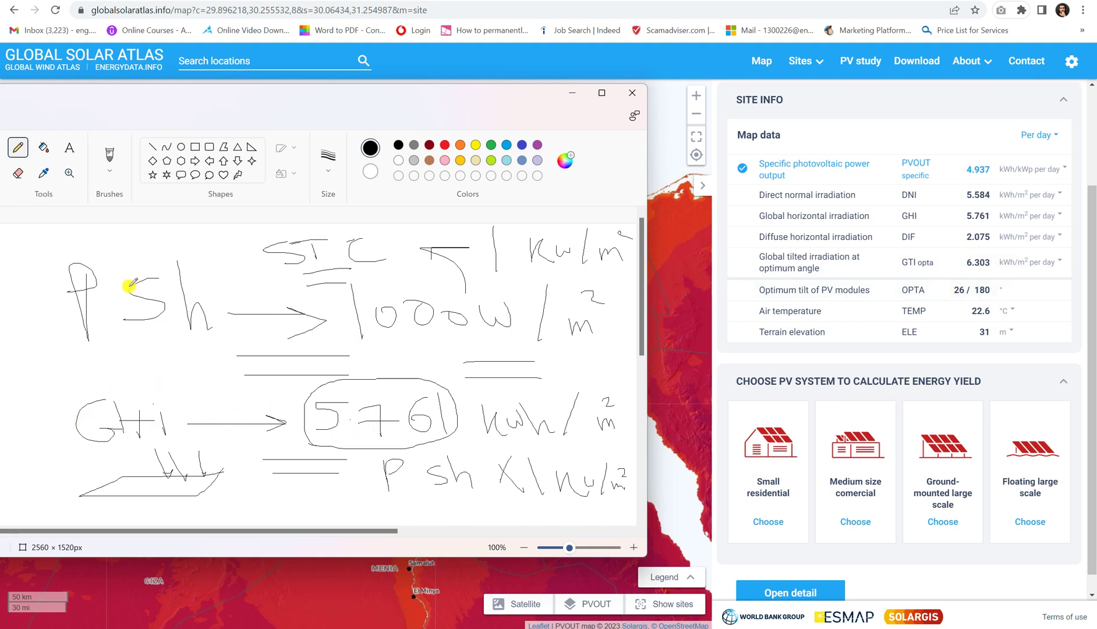
{"action": "mouse_move", "coordinate": [35, 420]}
{"action": "left_mouse_down"}
{"action": "mouse_move", "coordinate": [36, 398]}
{"action": "mouse_move", "coordinate": [83, 357]}
{"action": "mouse_move", "coordinate": [60, 355]}
{"action": "mouse_move", "coordinate": [90, 355]}
{"action": "mouse_move", "coordinate": [78, 375]}
{"action": "left_mouse_up"}
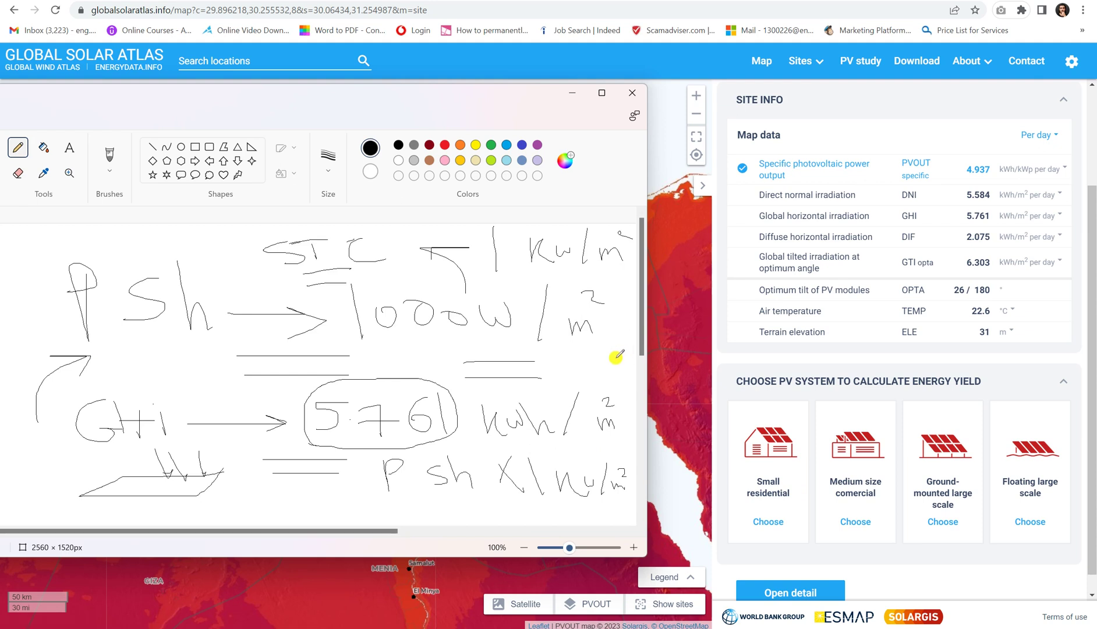
- Draw a double underline beneath the handwritten PSh and minimize the drawing window to return to Cairo's site data
{"action": "mouse_move", "coordinate": [141, 357]}
{"action": "left_mouse_down"}
{"action": "mouse_move", "coordinate": [185, 357]}
{"action": "mouse_move", "coordinate": [202, 373]}
{"action": "left_mouse_up"}
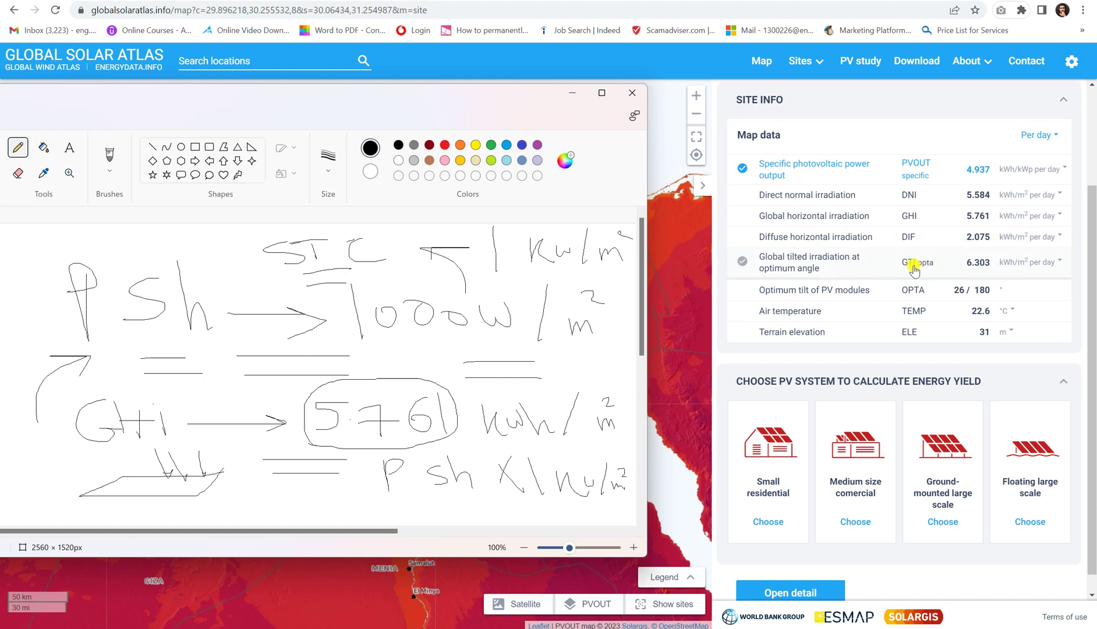
{"action": "left_click", "coordinate": [573, 93]}
{"action": "scroll", "coordinate": [826, 209], "scroll_direction": "up", "scroll_amount": 3}
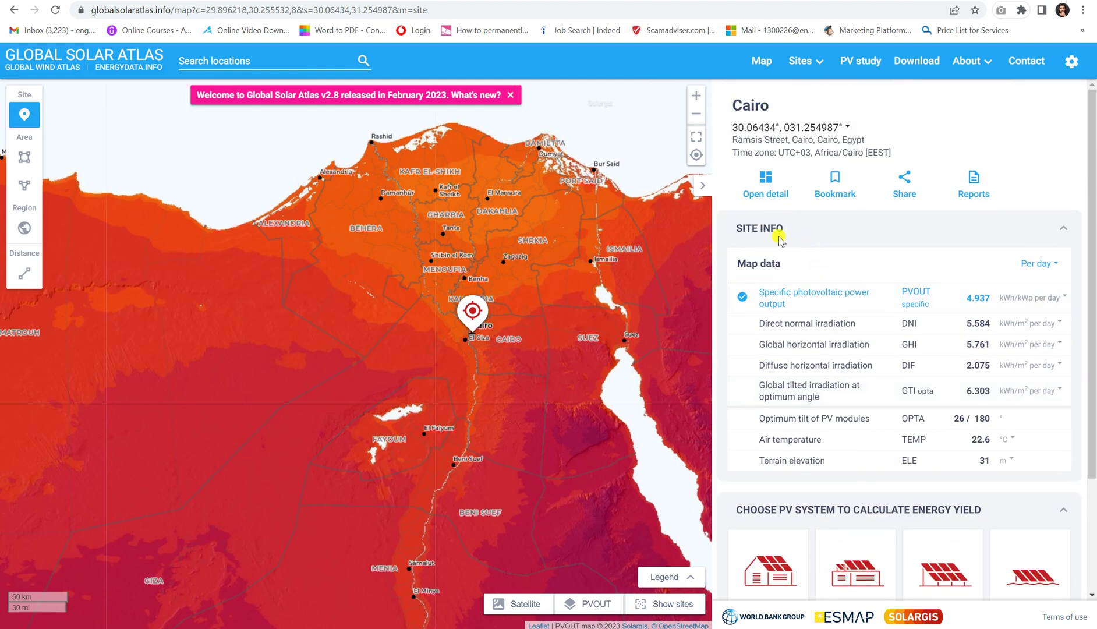
- Choose the small residential PV system for calculating Cairo's energy yield and bring up its annual averages
{"action": "scroll", "coordinate": [779, 239], "scroll_direction": "down", "scroll_amount": 3}
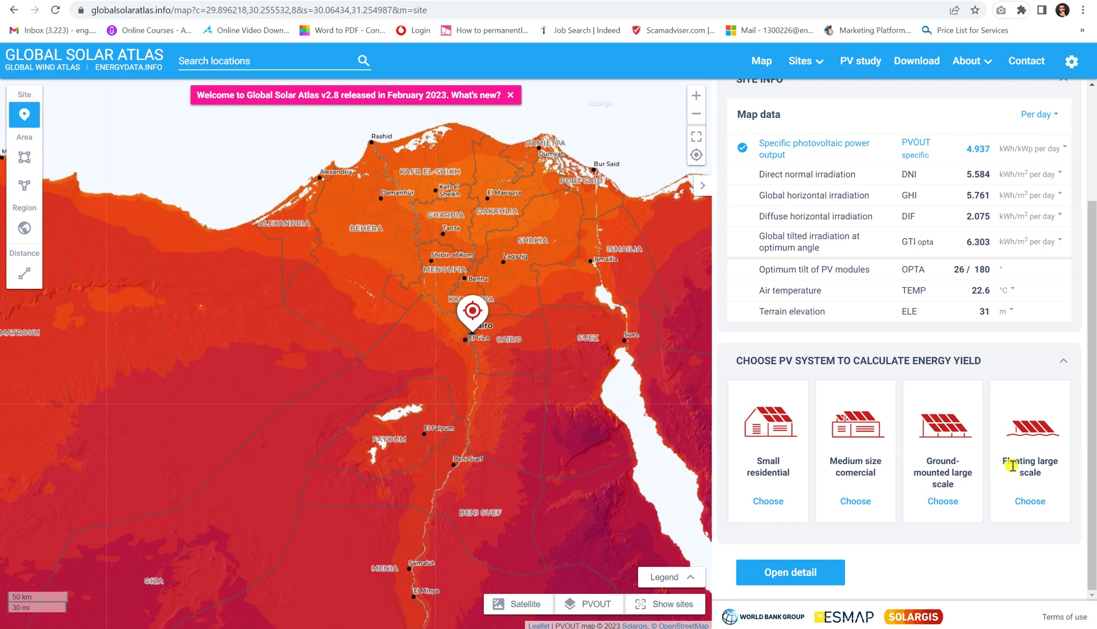
{"action": "left_click", "coordinate": [766, 502]}
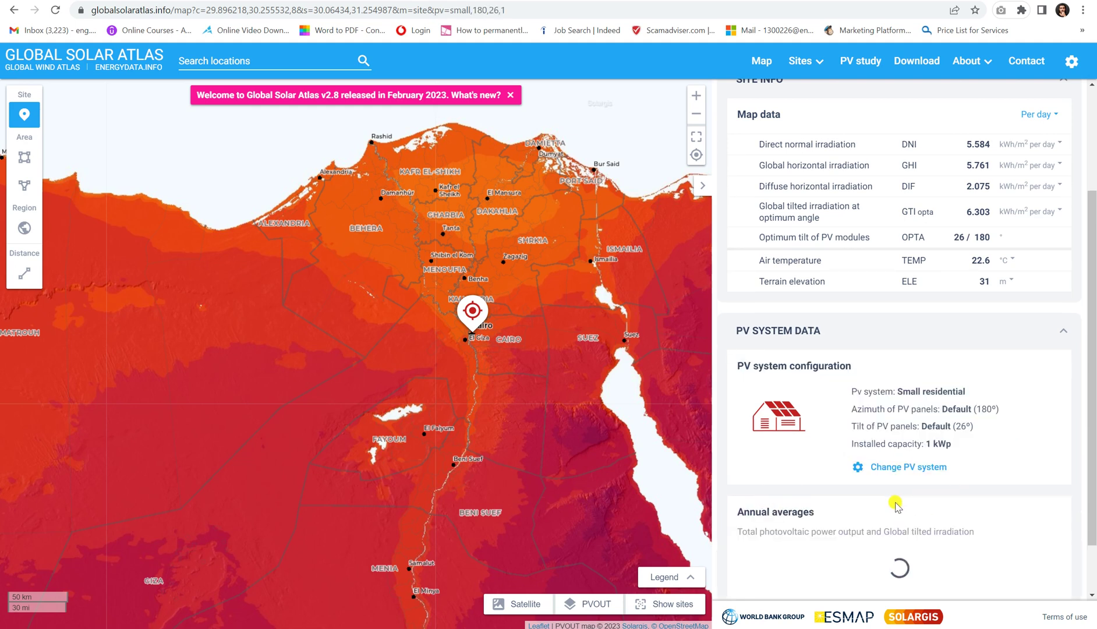
{"action": "scroll", "coordinate": [825, 430], "scroll_direction": "down", "scroll_amount": 1}
{"action": "scroll", "coordinate": [849, 414], "scroll_direction": "down", "scroll_amount": 1}
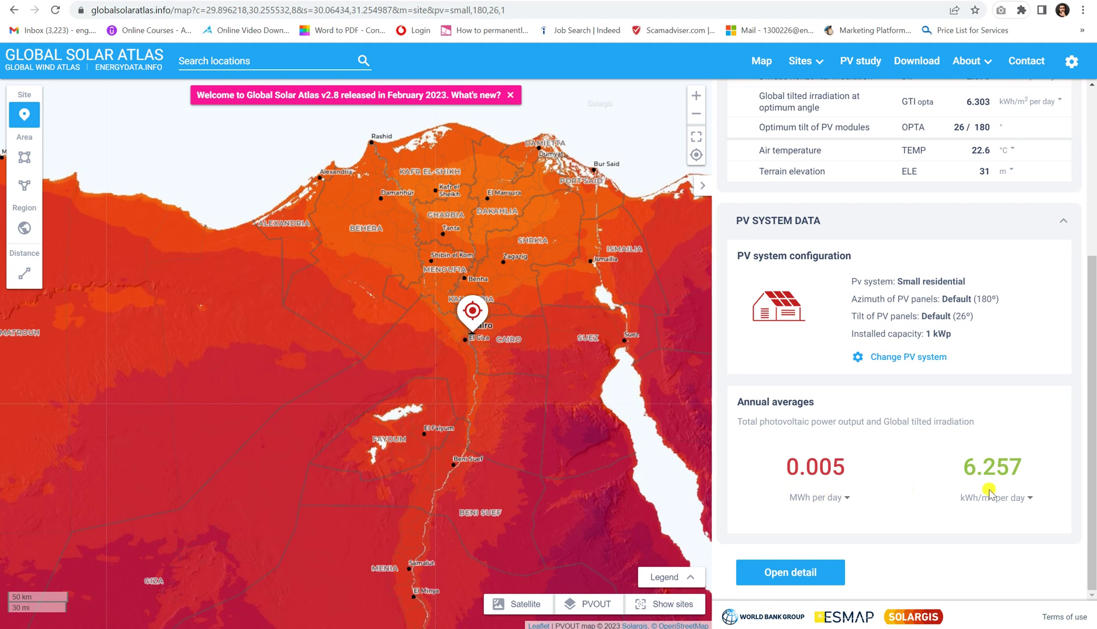
- Switch the annual averages of PV output and irradiation to yearly totals and review the site's map data
{"action": "left_click", "coordinate": [844, 501]}
{"action": "left_click", "coordinate": [847, 468]}
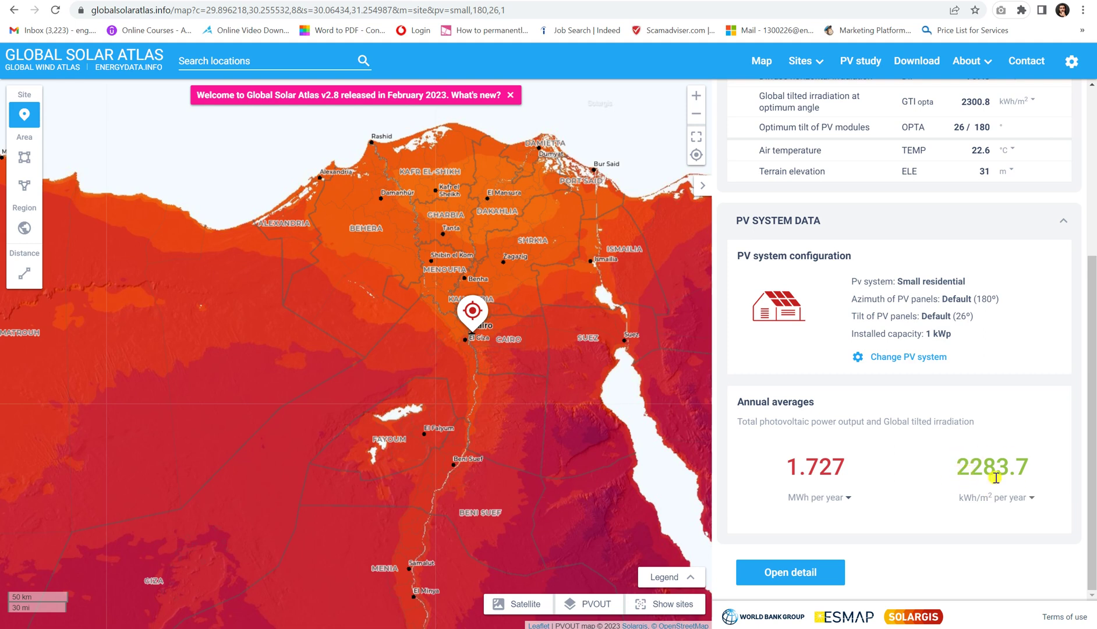
{"action": "scroll", "coordinate": [996, 477], "scroll_direction": "up", "scroll_amount": 5}
{"action": "scroll", "coordinate": [841, 419], "scroll_direction": "down", "scroll_amount": 5}
- Open the PV system configuration and try replacing the default azimuth of the PV panels with a custom value
{"action": "left_click", "coordinate": [911, 355]}
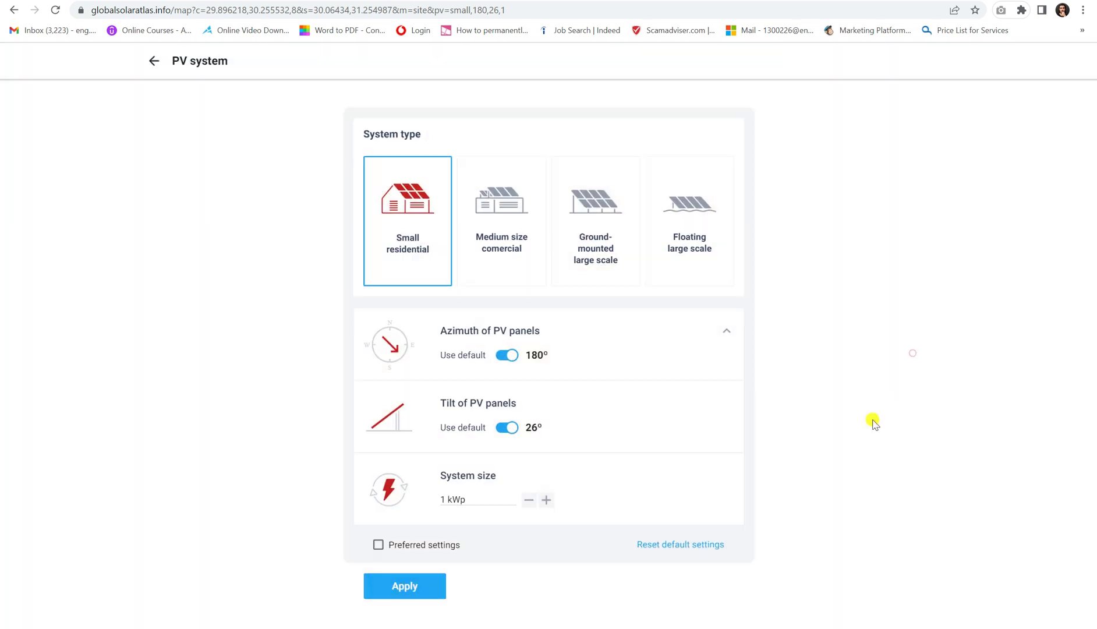
{"action": "left_click", "coordinate": [504, 357]}
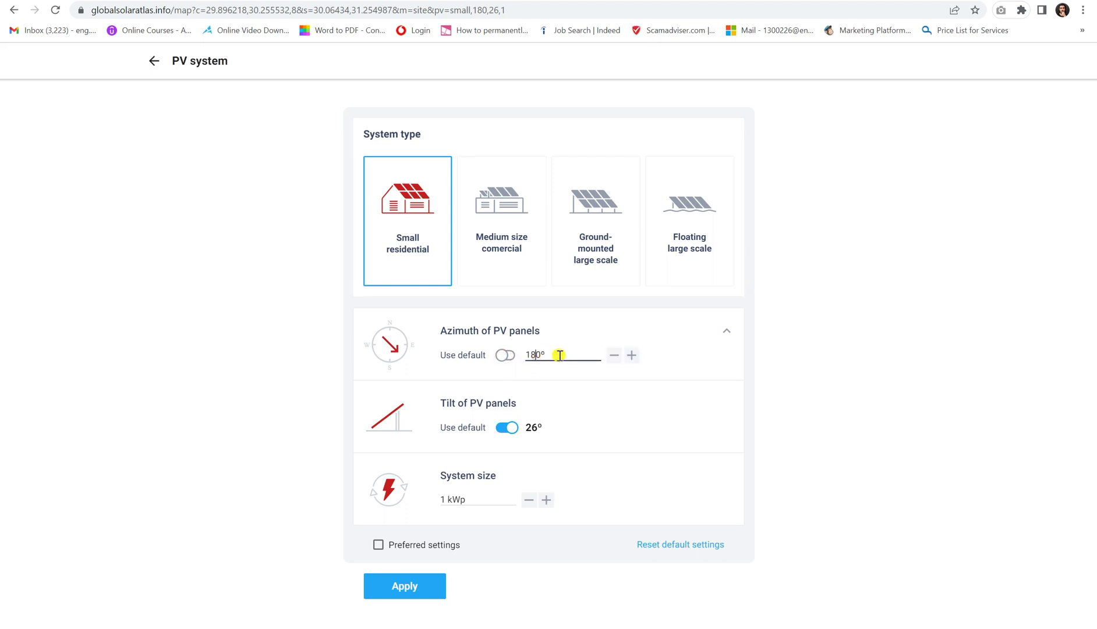
{"action": "left_click", "coordinate": [730, 397]}
- Compare the default tilt and system size of the medium commercial, ground-mounted, floating and small residential types, and leave without applying changes
{"action": "left_click", "coordinate": [486, 233]}
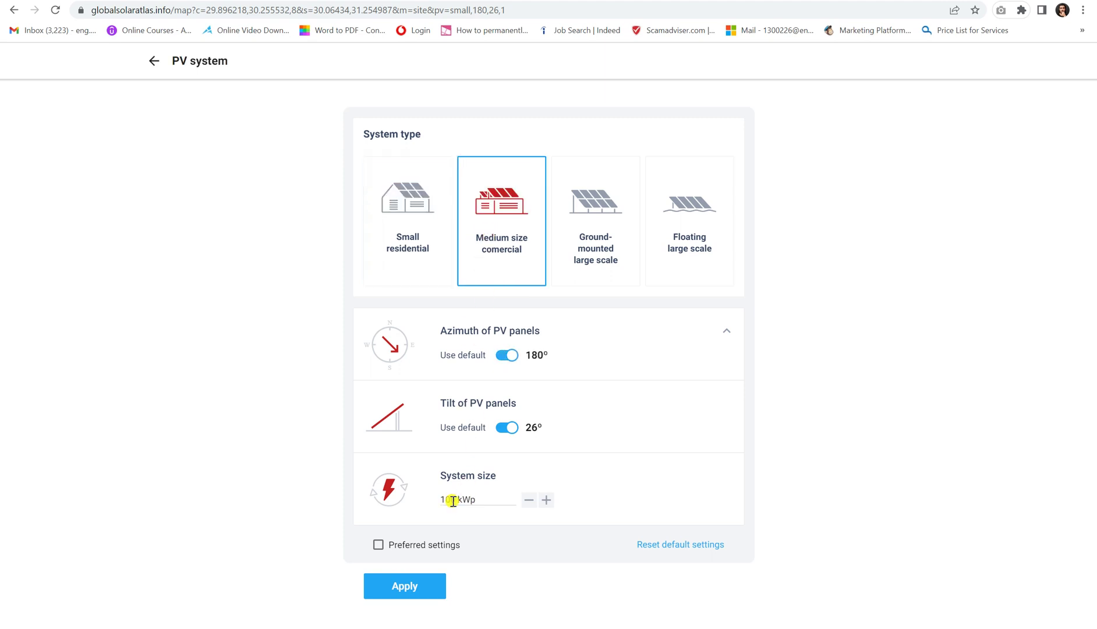
{"action": "left_click", "coordinate": [573, 245]}
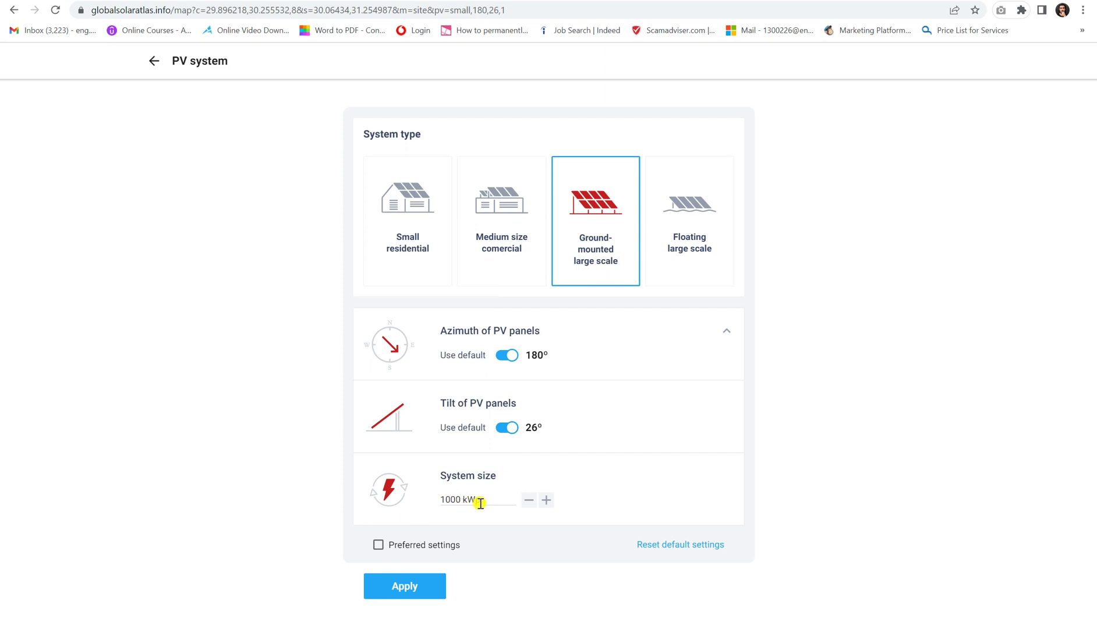
{"action": "left_click", "coordinate": [691, 220]}
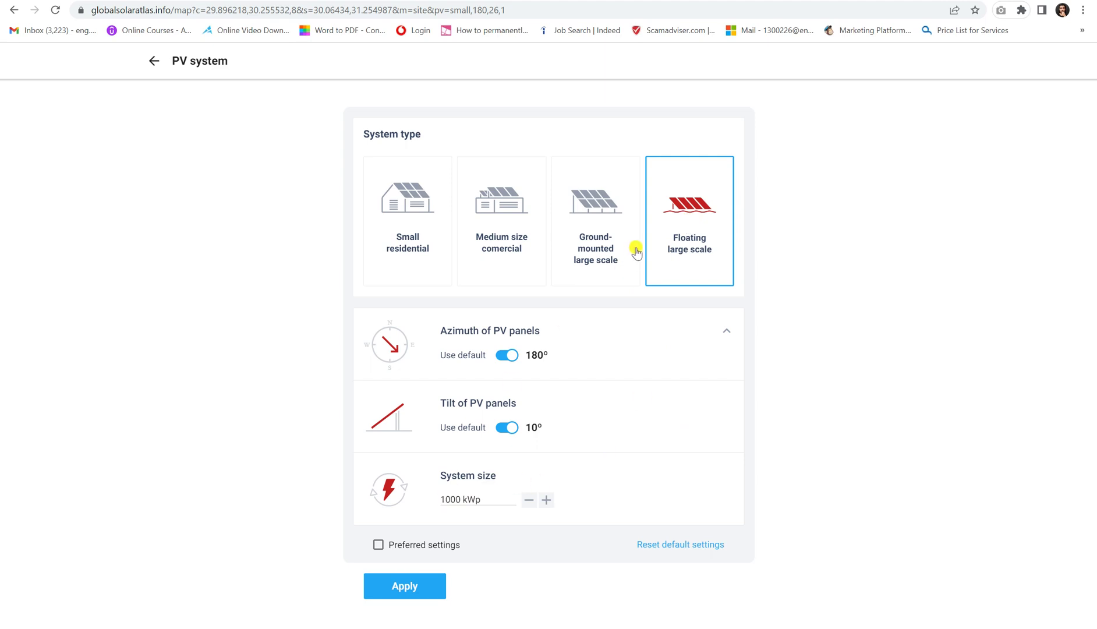
{"action": "left_click", "coordinate": [597, 245]}
{"action": "left_click", "coordinate": [502, 245]}
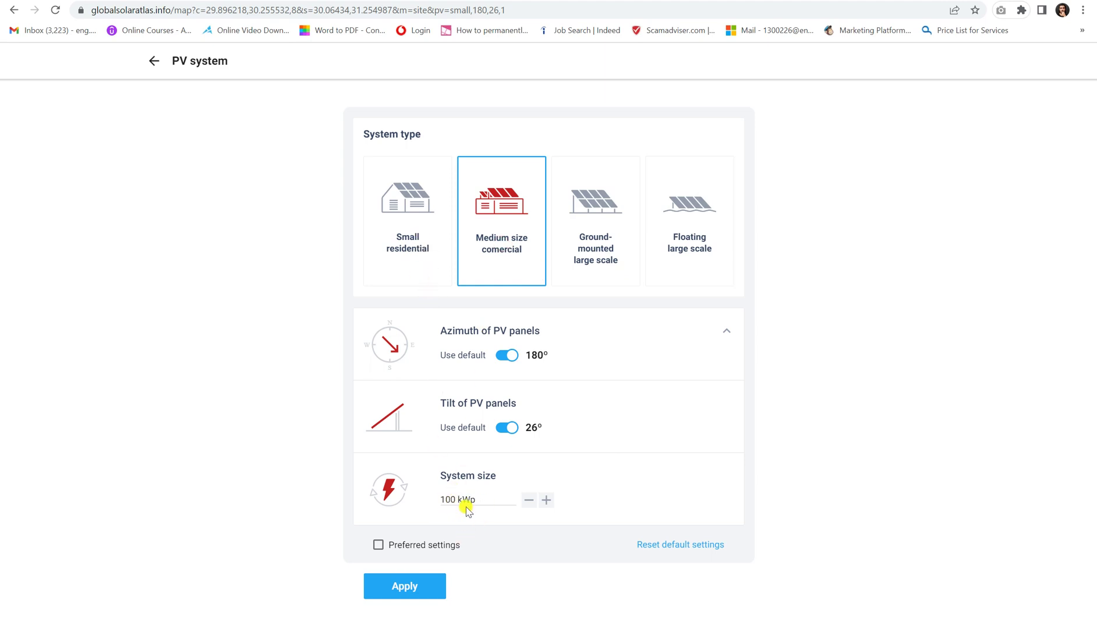
{"action": "left_click", "coordinate": [400, 245]}
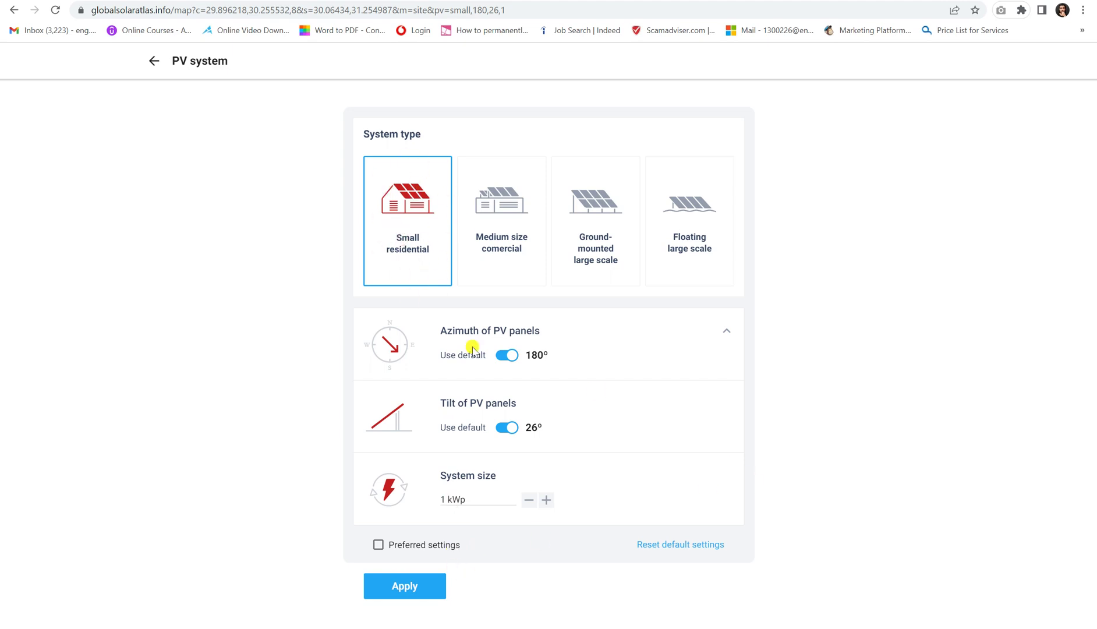
{"action": "left_click", "coordinate": [154, 60]}
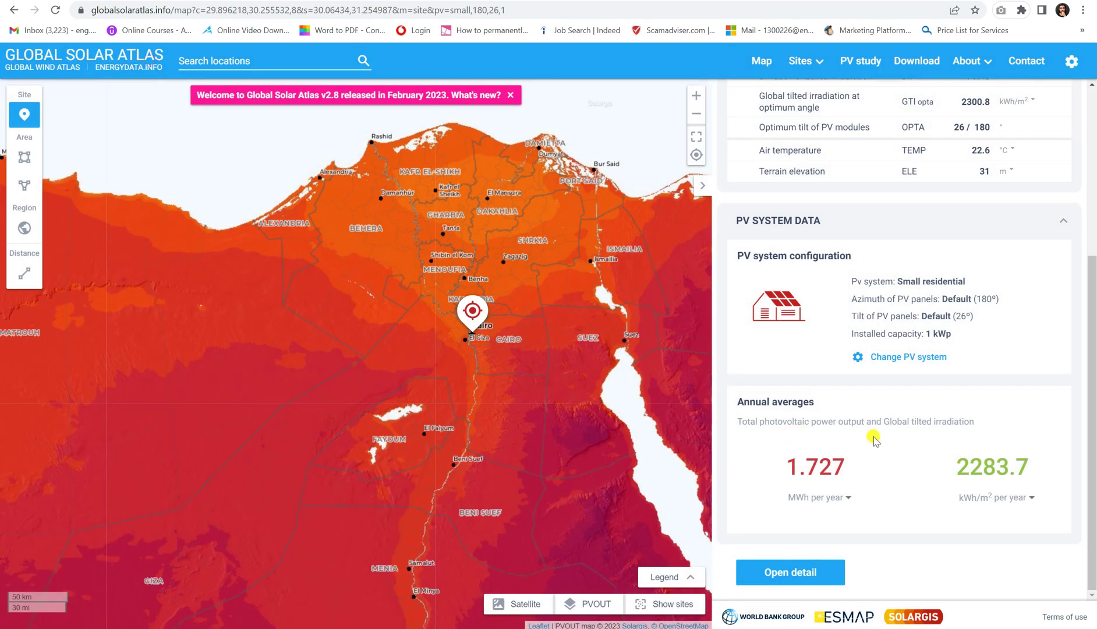
- Set a custom panel tilt of 30° for the small residential PV system and apply it
{"action": "scroll", "coordinate": [873, 438], "scroll_direction": "up", "scroll_amount": 5}
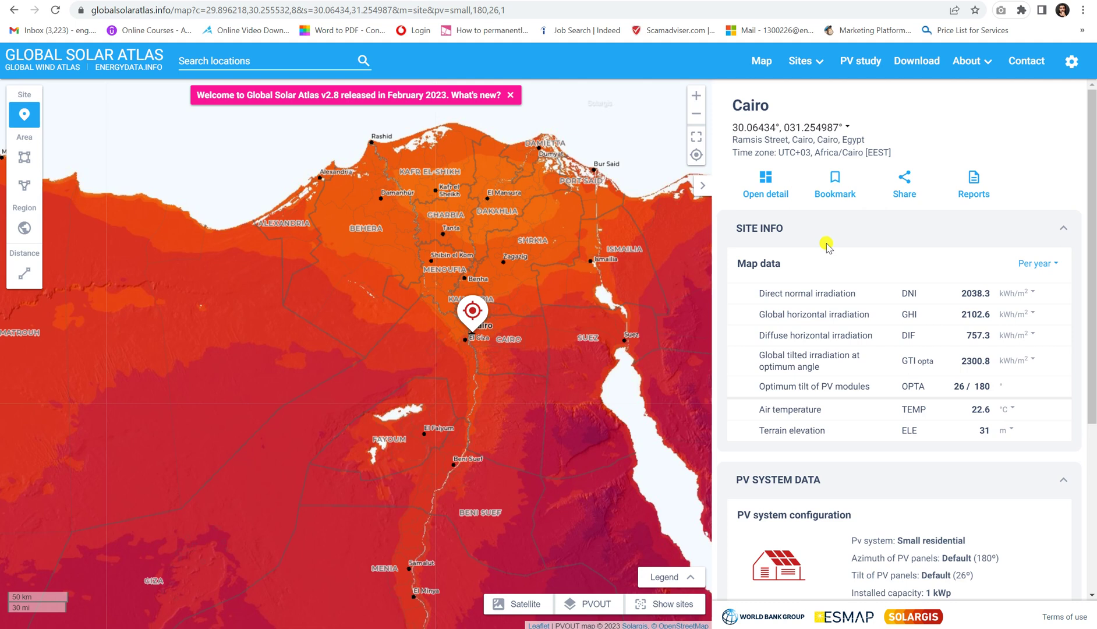
{"action": "scroll", "coordinate": [827, 245], "scroll_direction": "down", "scroll_amount": 5}
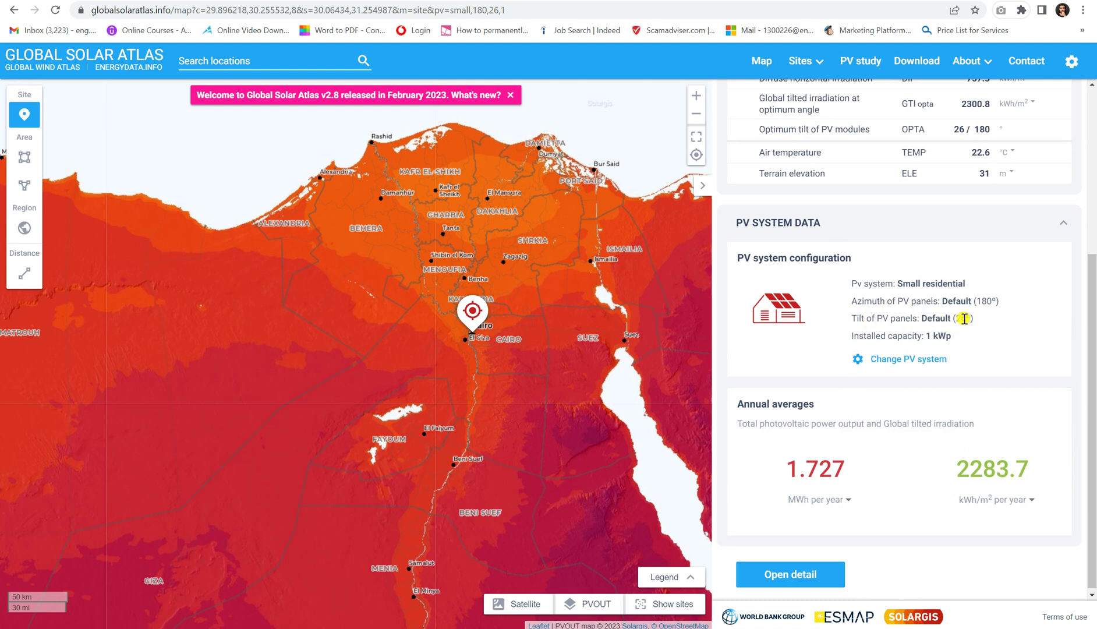
{"action": "left_click", "coordinate": [910, 360]}
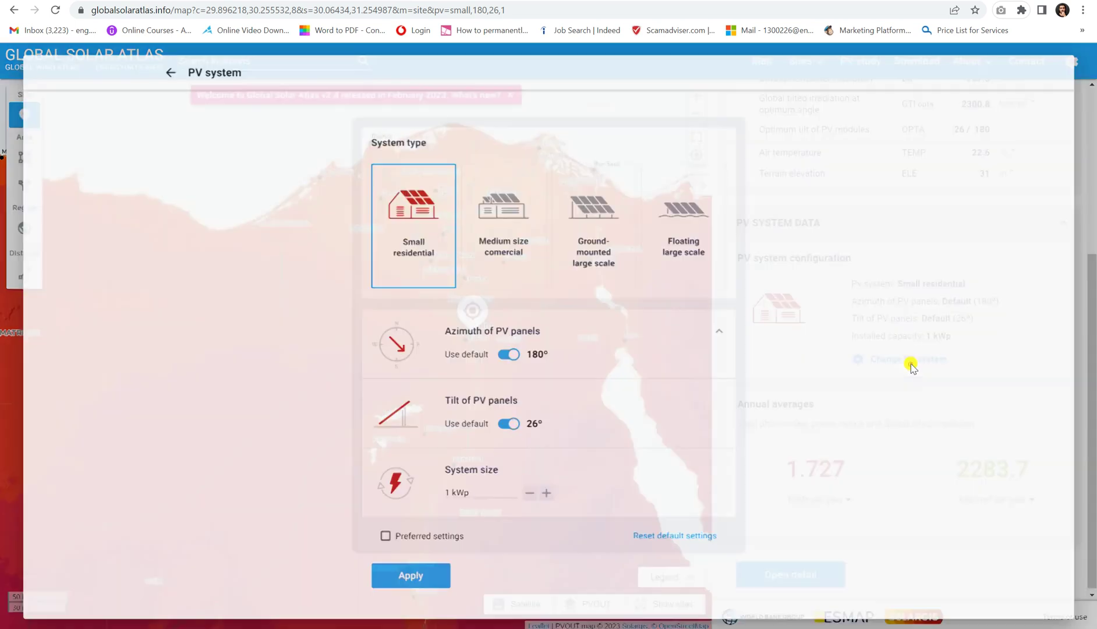
{"action": "left_click", "coordinate": [506, 425]}
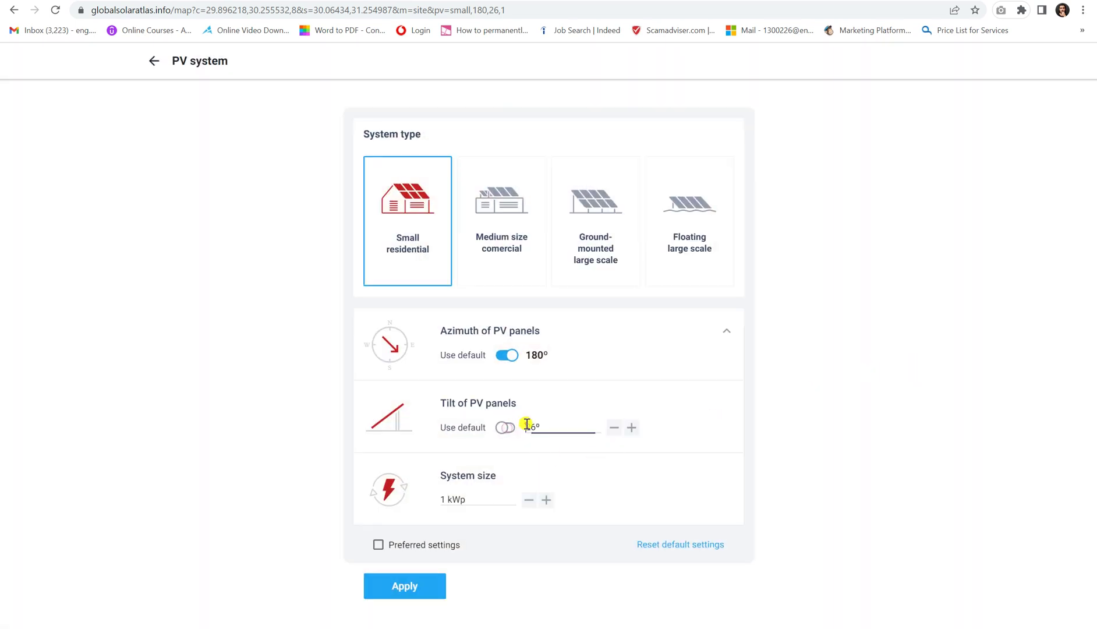
{"action": "double_click", "coordinate": [526, 425]}
{"action": "type", "text": "30"}
{"action": "left_click", "coordinate": [389, 581]}
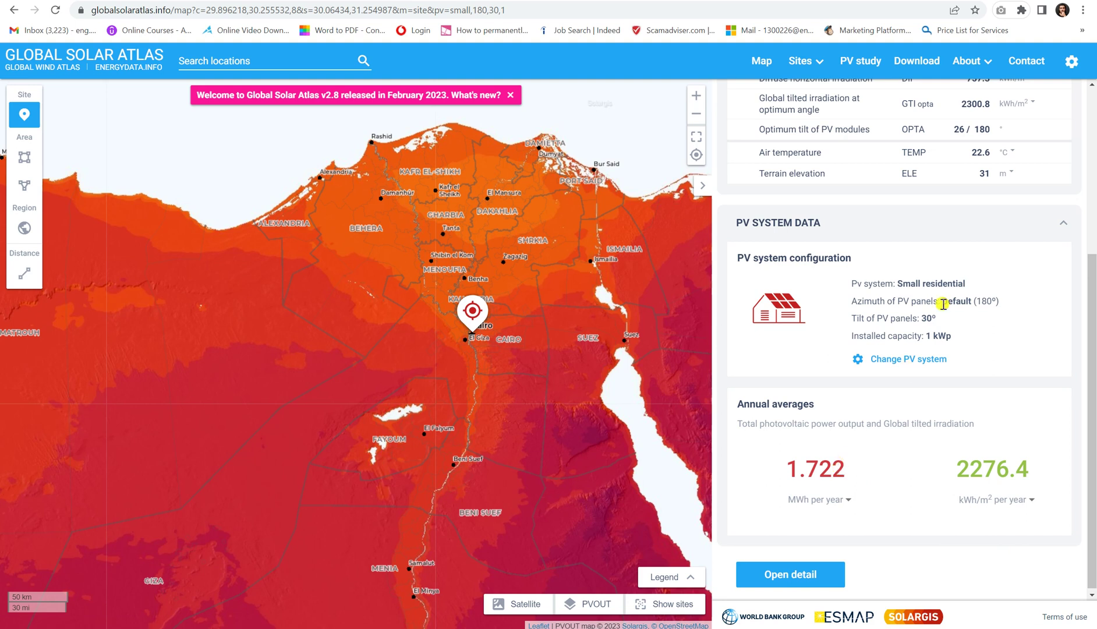
- Review the recalculated yearly averages for the 30° tilt and open Cairo's detailed project page
{"action": "scroll", "coordinate": [925, 326], "scroll_direction": "up", "scroll_amount": 5}
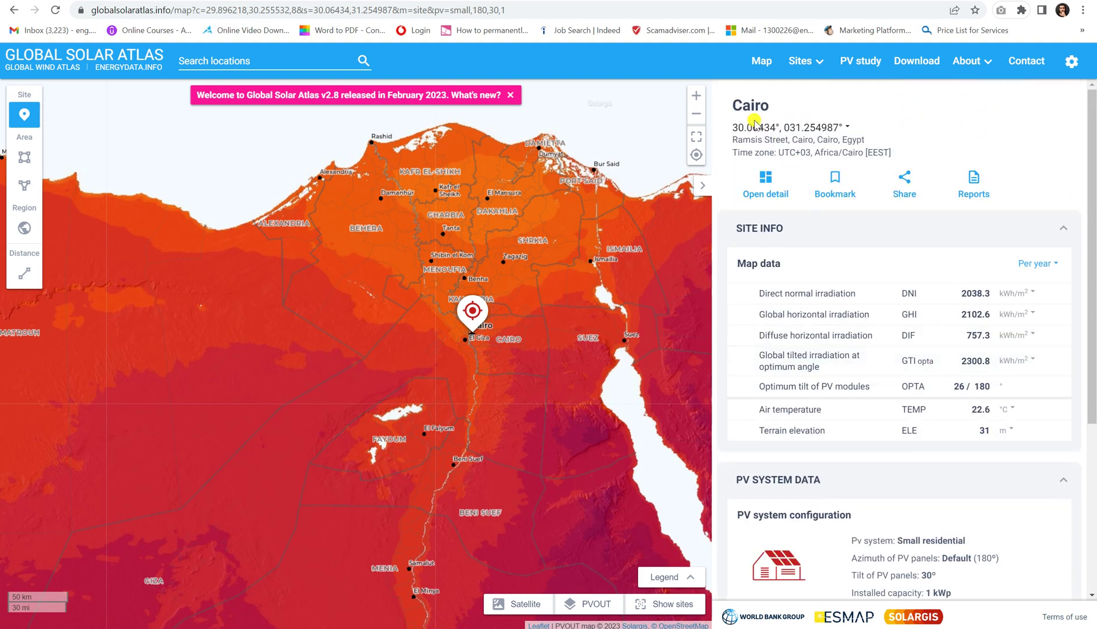
{"action": "scroll", "coordinate": [856, 362], "scroll_direction": "down", "scroll_amount": 3}
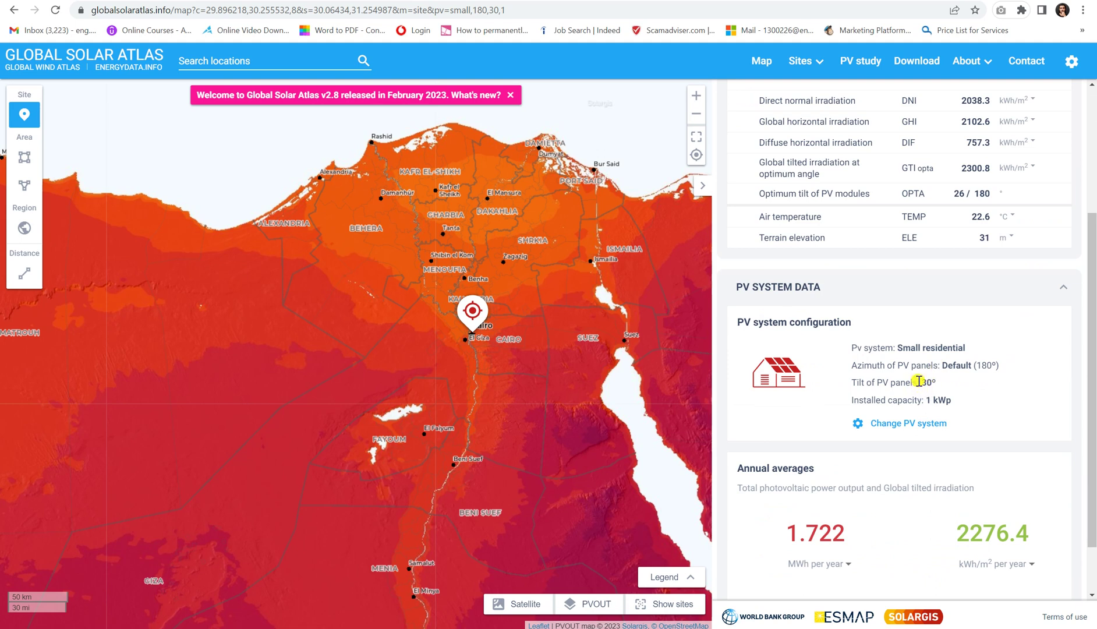
{"action": "scroll", "coordinate": [918, 379], "scroll_direction": "down", "scroll_amount": 1}
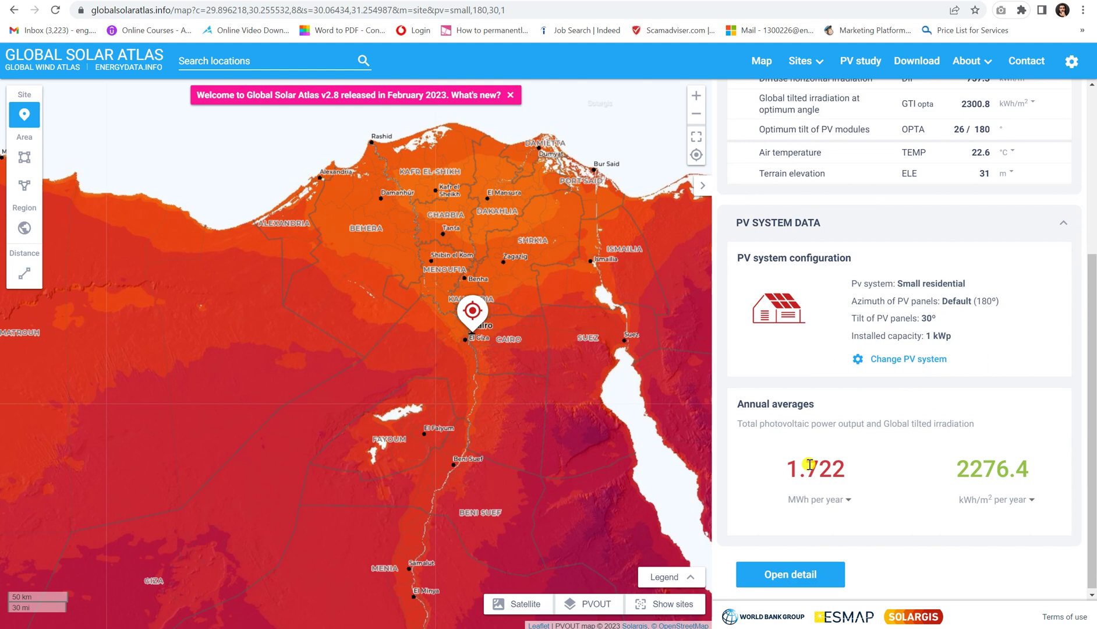
{"action": "left_click", "coordinate": [814, 569]}
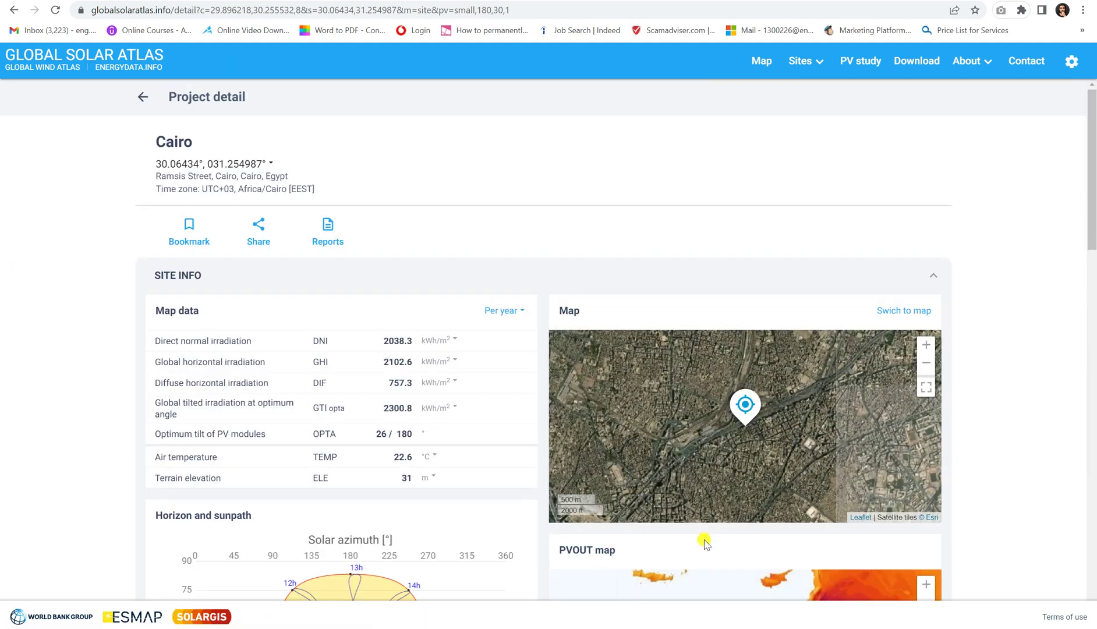
- Examine the horizon and sunpath chart and the monthly curves of average hourly PV power output
{"action": "scroll", "coordinate": [177, 311], "scroll_direction": "down", "scroll_amount": 5}
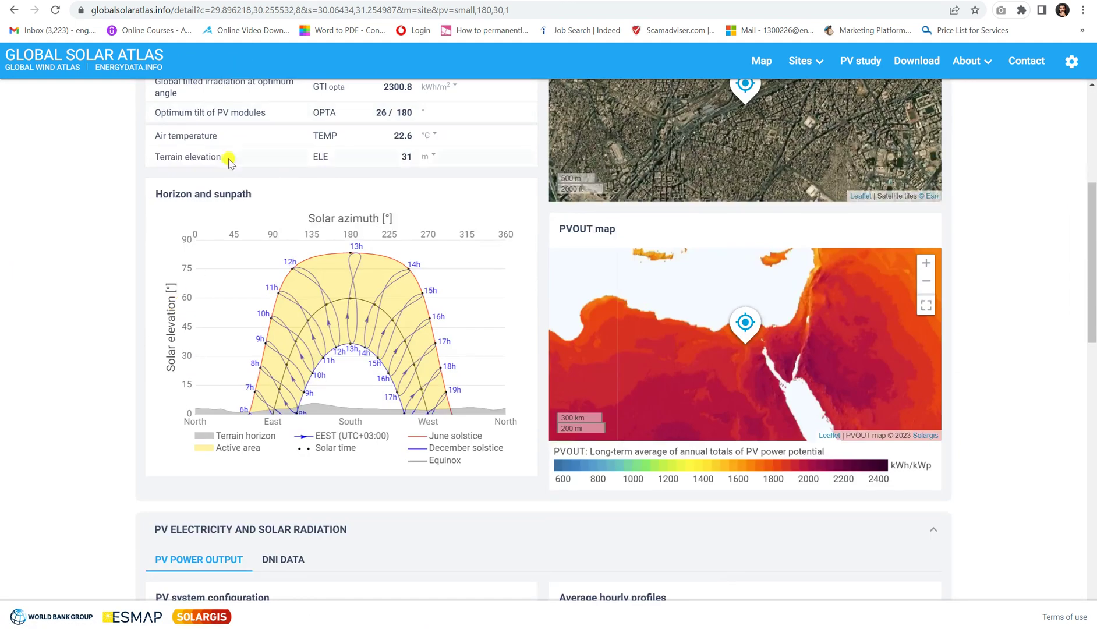
{"action": "scroll", "coordinate": [121, 269], "scroll_direction": "down", "scroll_amount": 2}
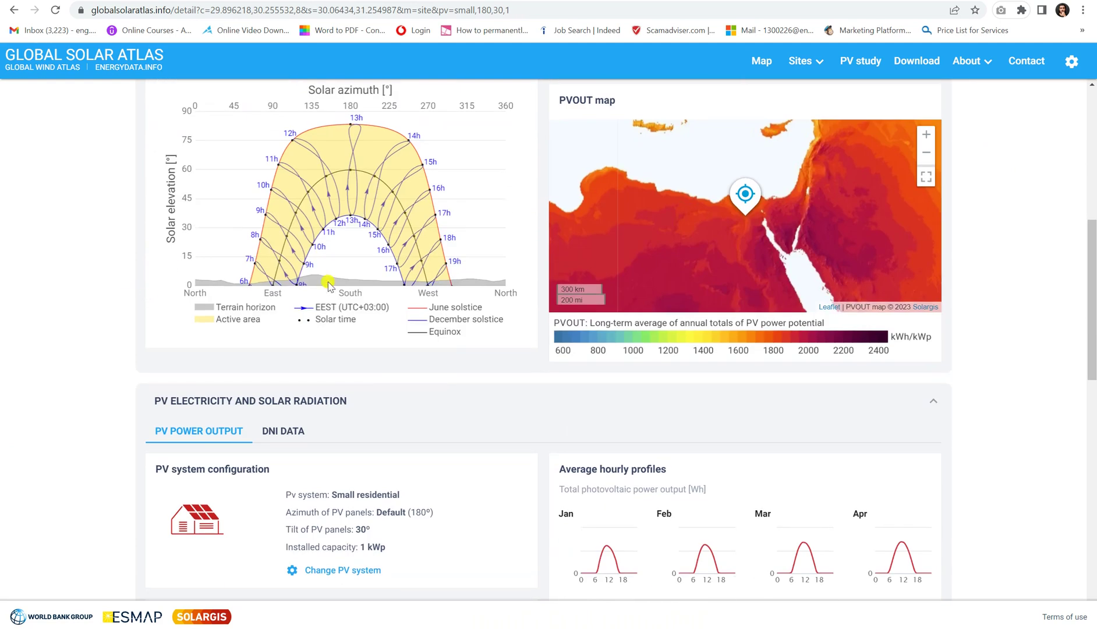
{"action": "scroll", "coordinate": [328, 285], "scroll_direction": "up", "scroll_amount": 1}
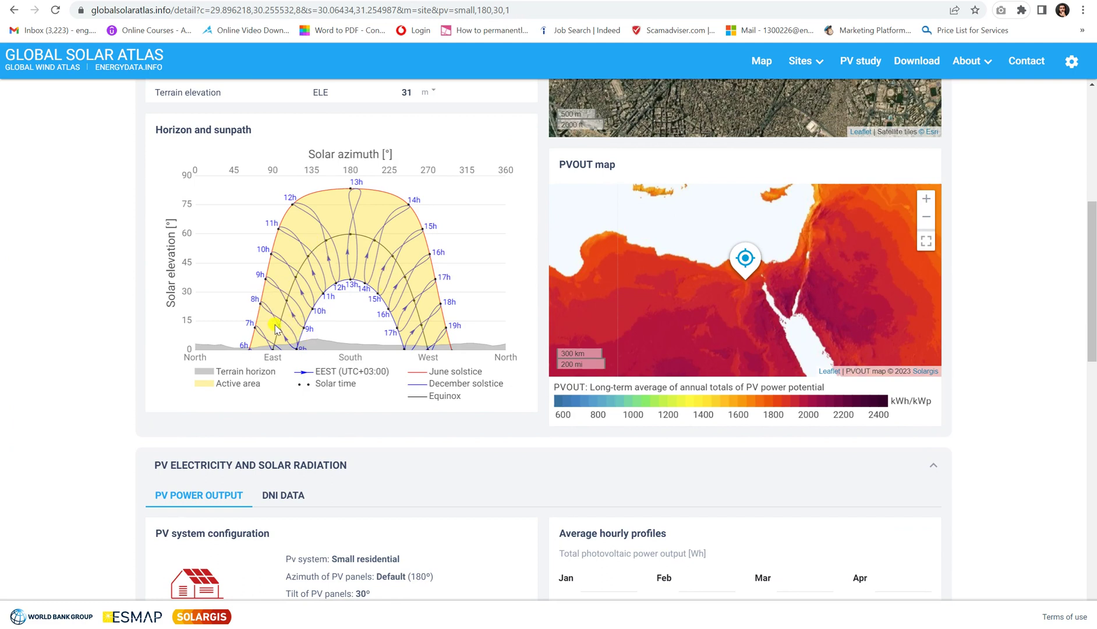
{"action": "scroll", "coordinate": [382, 323], "scroll_direction": "down", "scroll_amount": 8}
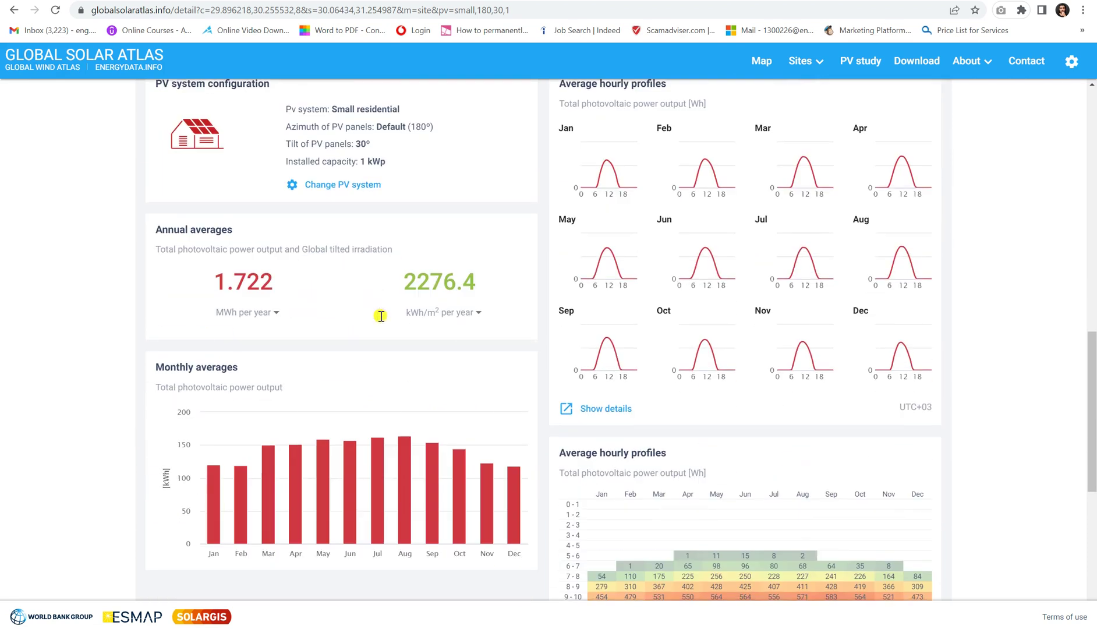
{"action": "scroll", "coordinate": [636, 198], "scroll_direction": "up", "scroll_amount": 1}
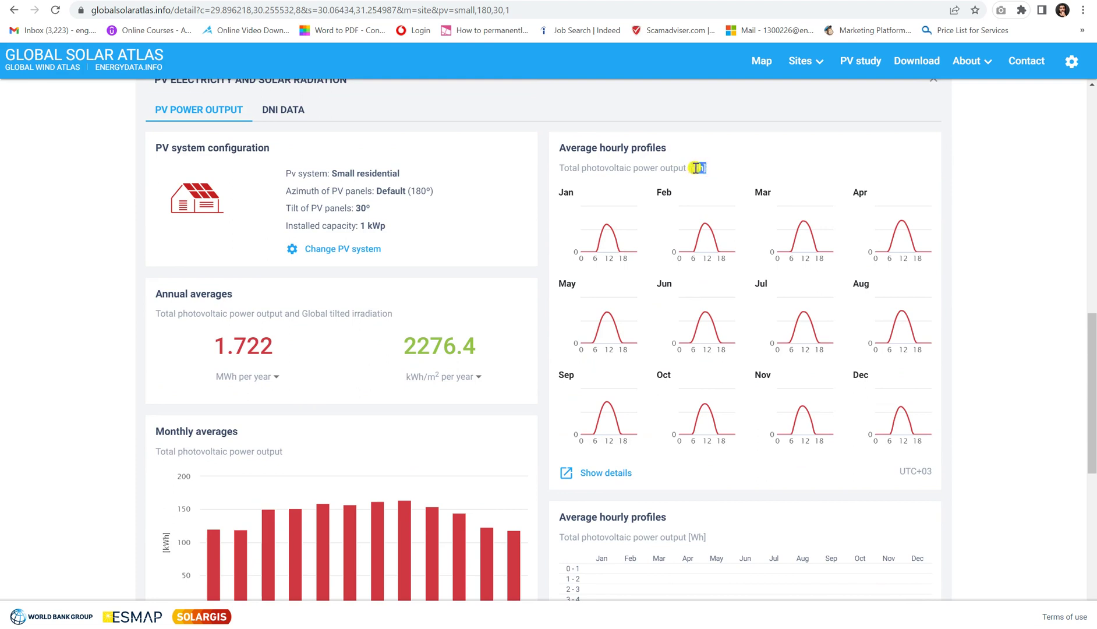
{"action": "mouse_move", "coordinate": [594, 244]}
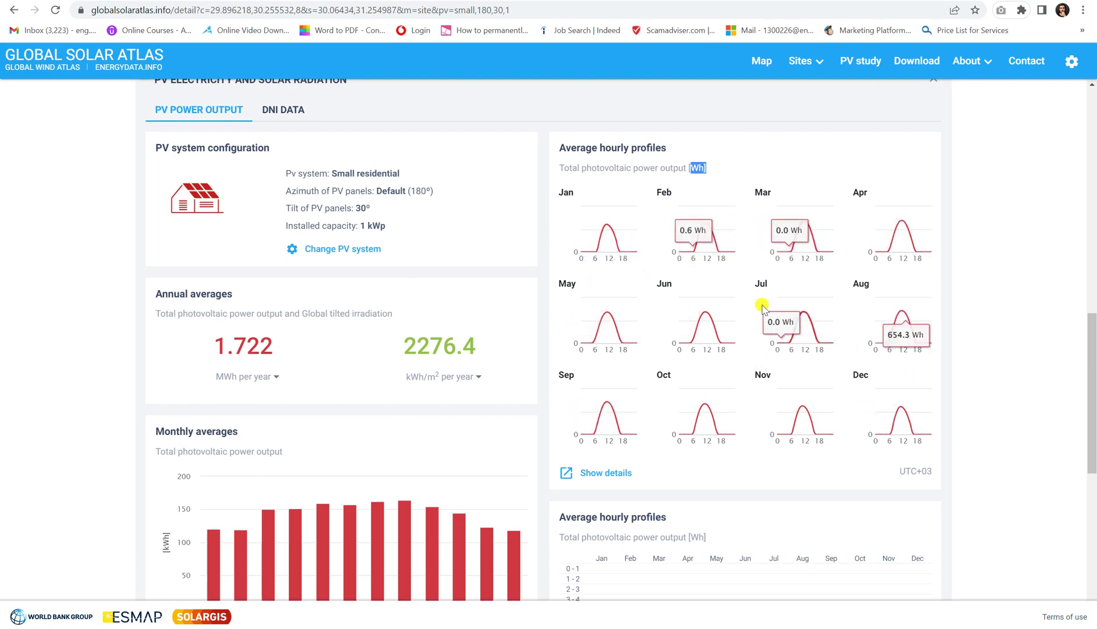
- Examine the hourly PV output table and the monthly averages chart, and return to the start of the project details
{"action": "scroll", "coordinate": [745, 314], "scroll_direction": "down", "scroll_amount": 4}
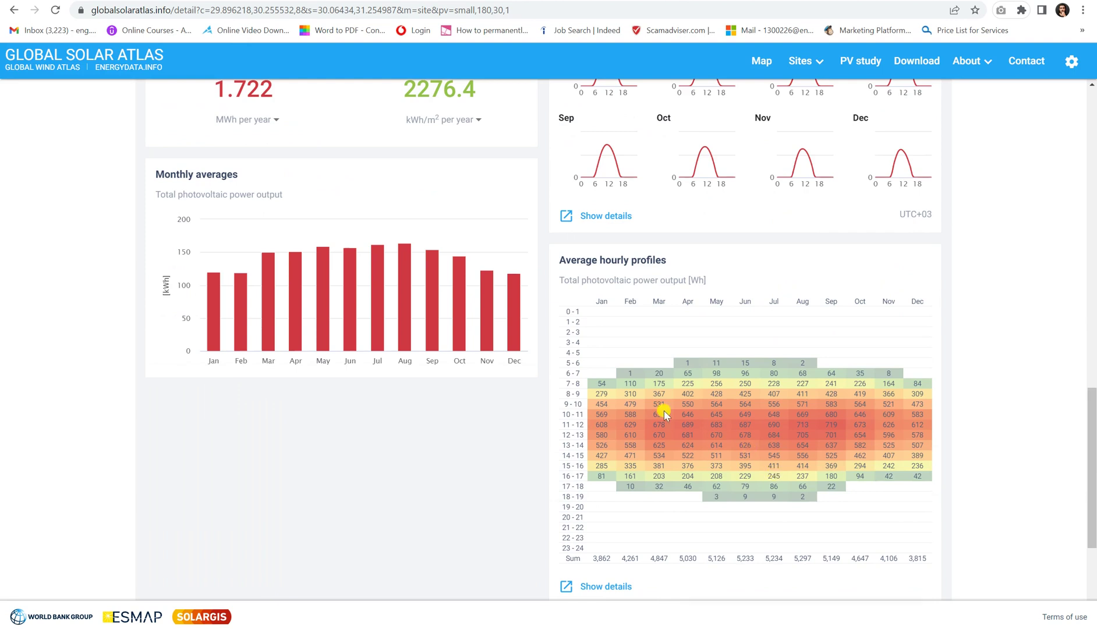
{"action": "double_click", "coordinate": [598, 384]}
{"action": "scroll", "coordinate": [195, 443], "scroll_direction": "down", "scroll_amount": 1}
{"action": "scroll", "coordinate": [196, 440], "scroll_direction": "up", "scroll_amount": 3}
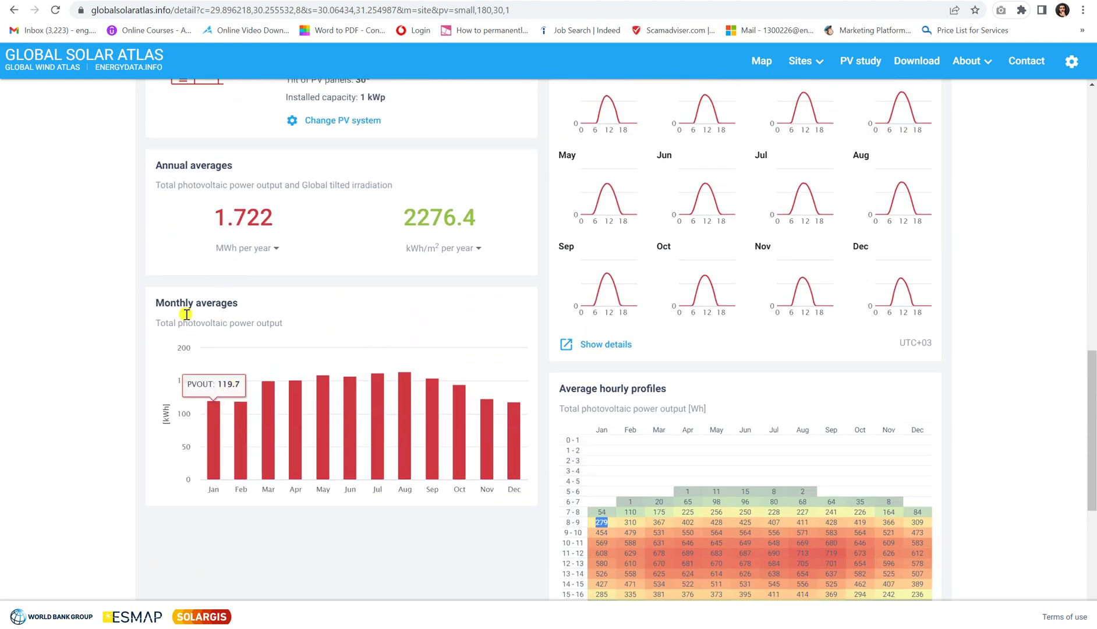
{"action": "scroll", "coordinate": [236, 315], "scroll_direction": "down", "scroll_amount": 1}
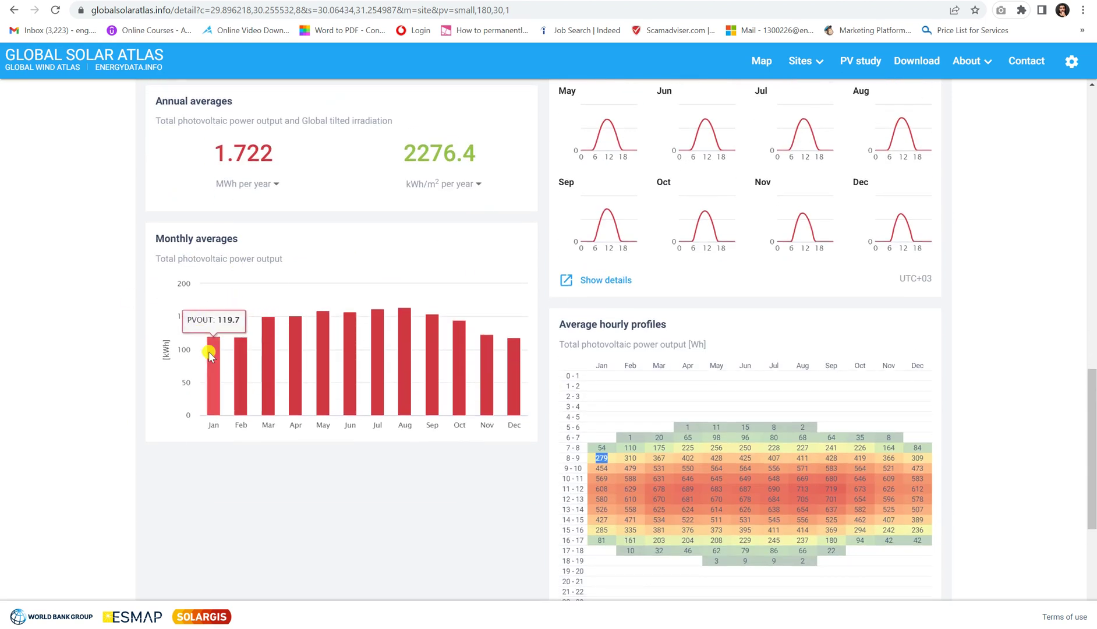
{"action": "mouse_move", "coordinate": [282, 355]}
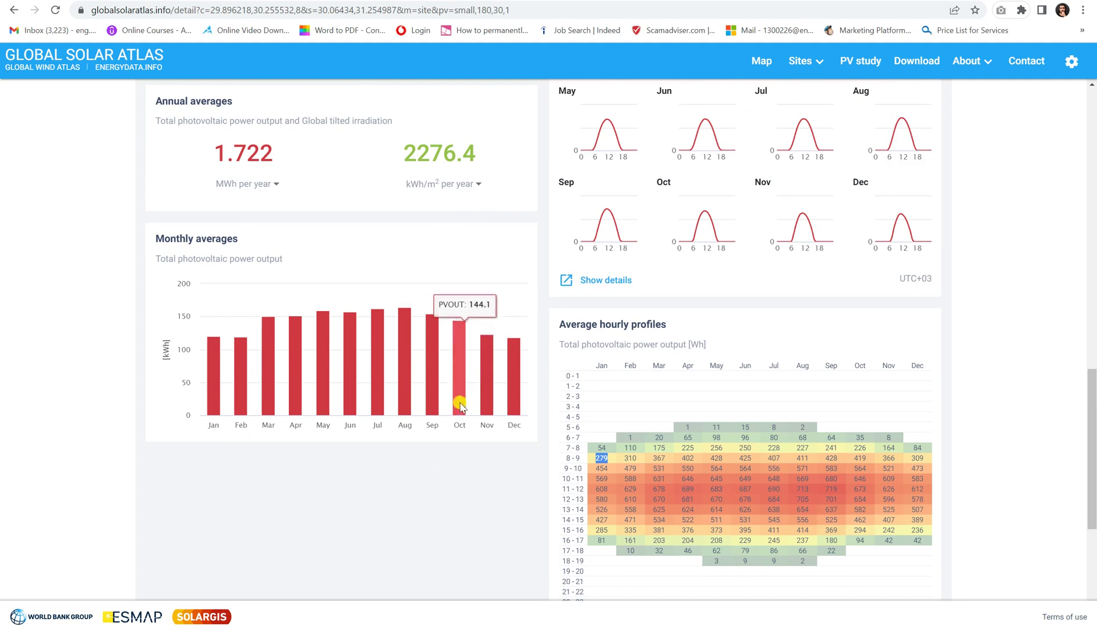
{"action": "scroll", "coordinate": [440, 472], "scroll_direction": "down", "scroll_amount": 3}
{"action": "scroll", "coordinate": [441, 472], "scroll_direction": "down", "scroll_amount": 3}
{"action": "scroll", "coordinate": [437, 470], "scroll_direction": "up", "scroll_amount": 15}
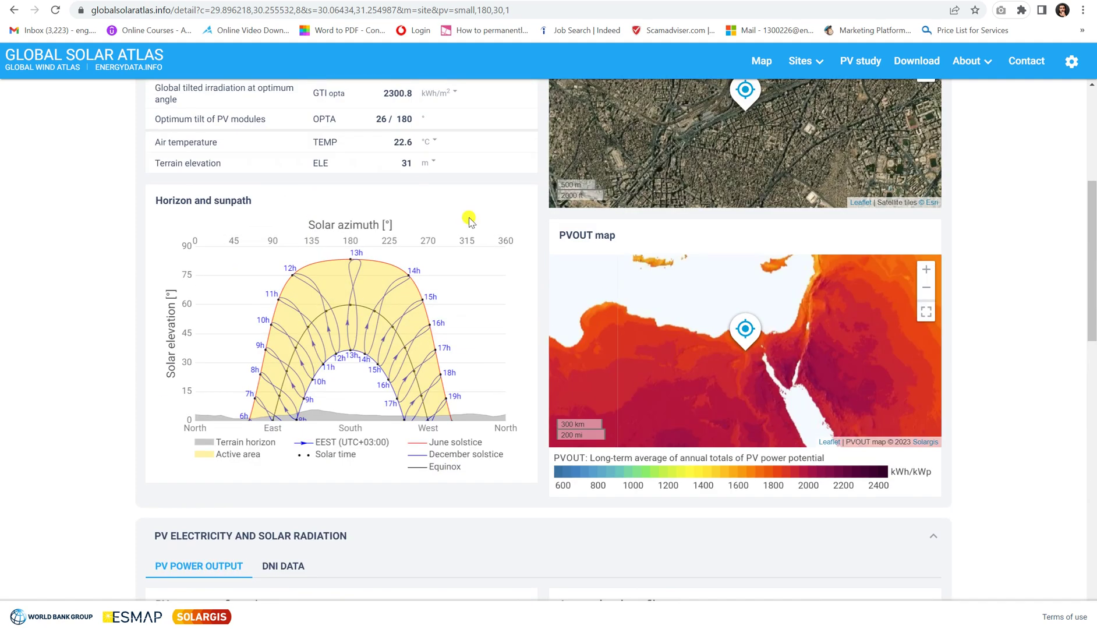
{"action": "scroll", "coordinate": [298, 324], "scroll_direction": "up", "scroll_amount": 5}
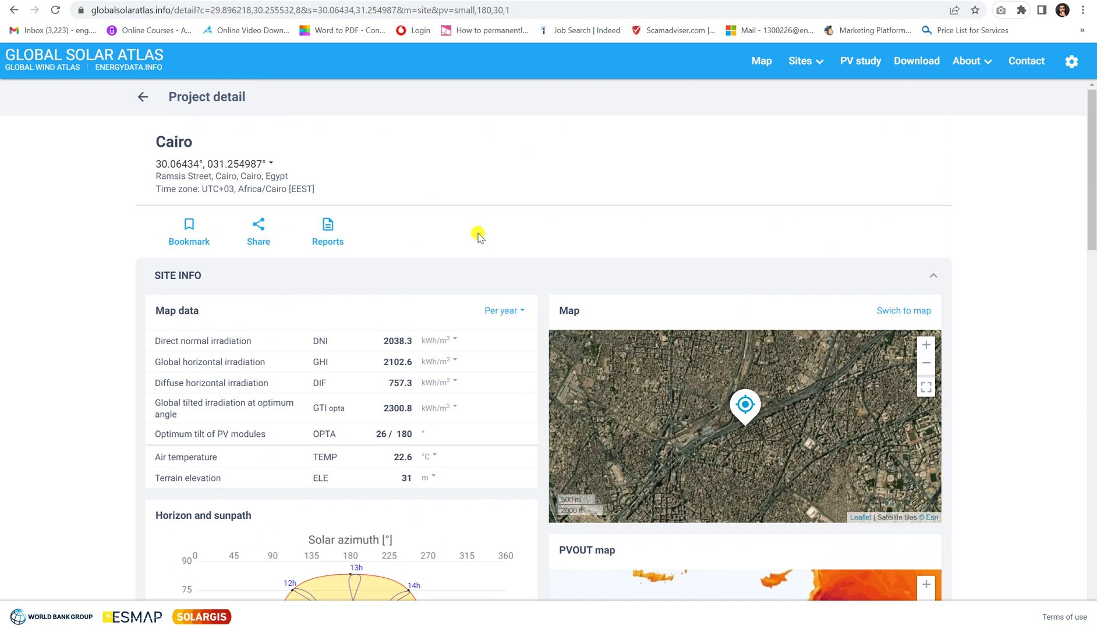
- Switch to Paint and handwrite "off grid" on an empty part of the canvas, underlined twice and circled
{"action": "scroll", "coordinate": [477, 236], "scroll_direction": "down", "scroll_amount": 8}
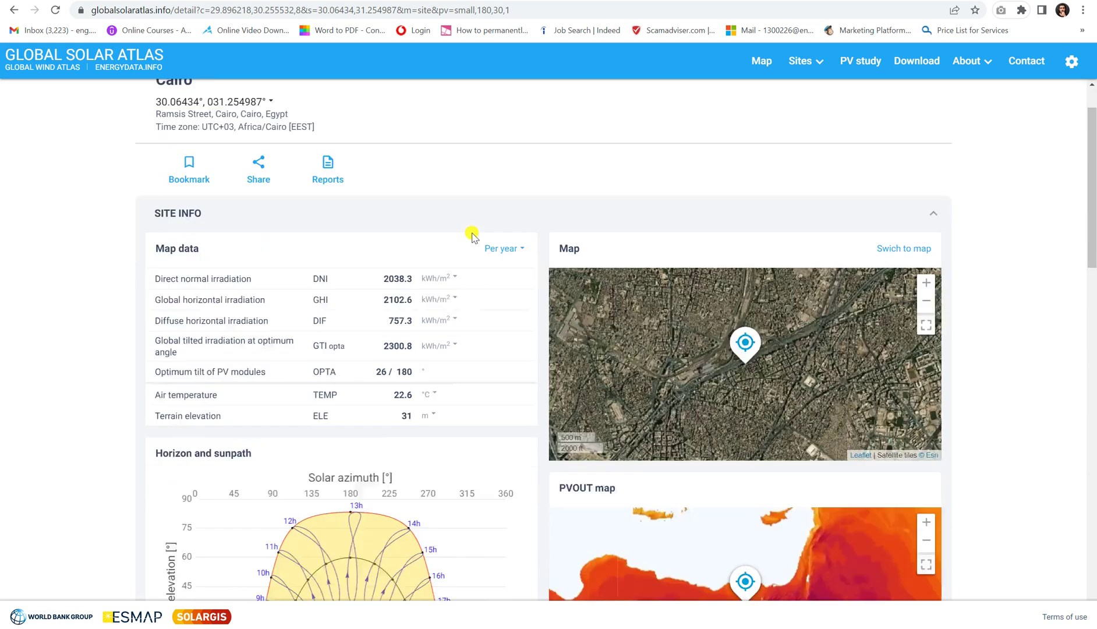
{"action": "key", "text": "alt+Tab"}
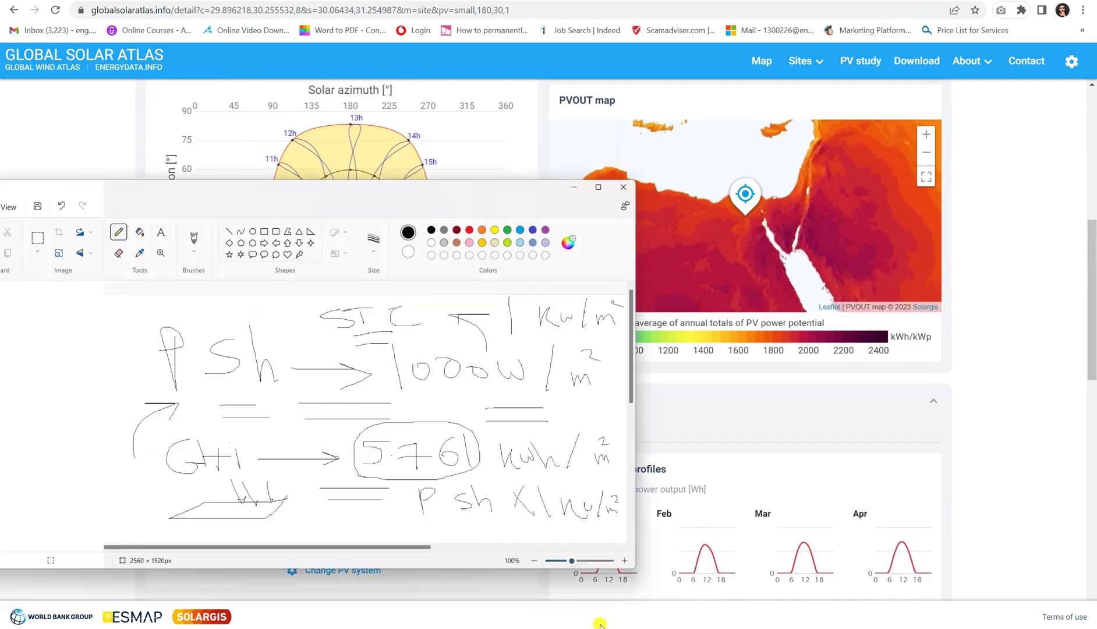
{"action": "left_click_drag", "start_coordinate": [244, 98], "coordinate": [651, 83]}
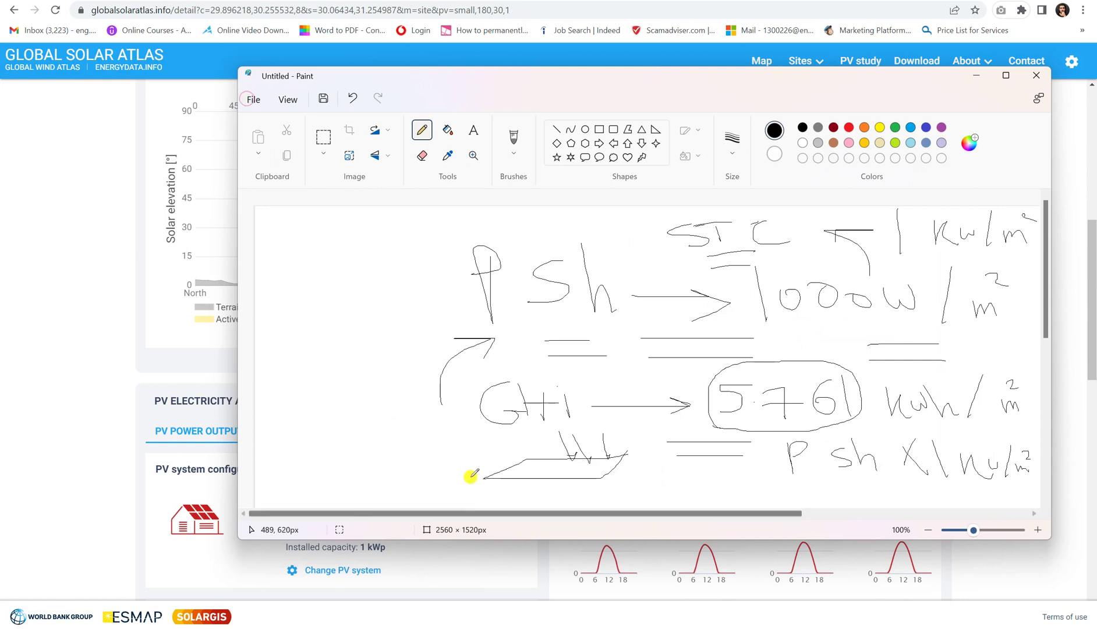
{"action": "scroll", "coordinate": [390, 413], "scroll_direction": "down", "scroll_amount": 10}
{"action": "mouse_move", "coordinate": [370, 263]}
{"action": "left_mouse_down"}
{"action": "mouse_move", "coordinate": [407, 307]}
{"action": "mouse_move", "coordinate": [431, 283]}
{"action": "left_mouse_up"}
{"action": "left_click_drag", "start_coordinate": [453, 262], "coordinate": [433, 298]}
{"action": "mouse_move", "coordinate": [466, 282]}
{"action": "left_mouse_down"}
{"action": "mouse_move", "coordinate": [450, 305]}
{"action": "mouse_move", "coordinate": [439, 283]}
{"action": "left_mouse_up"}
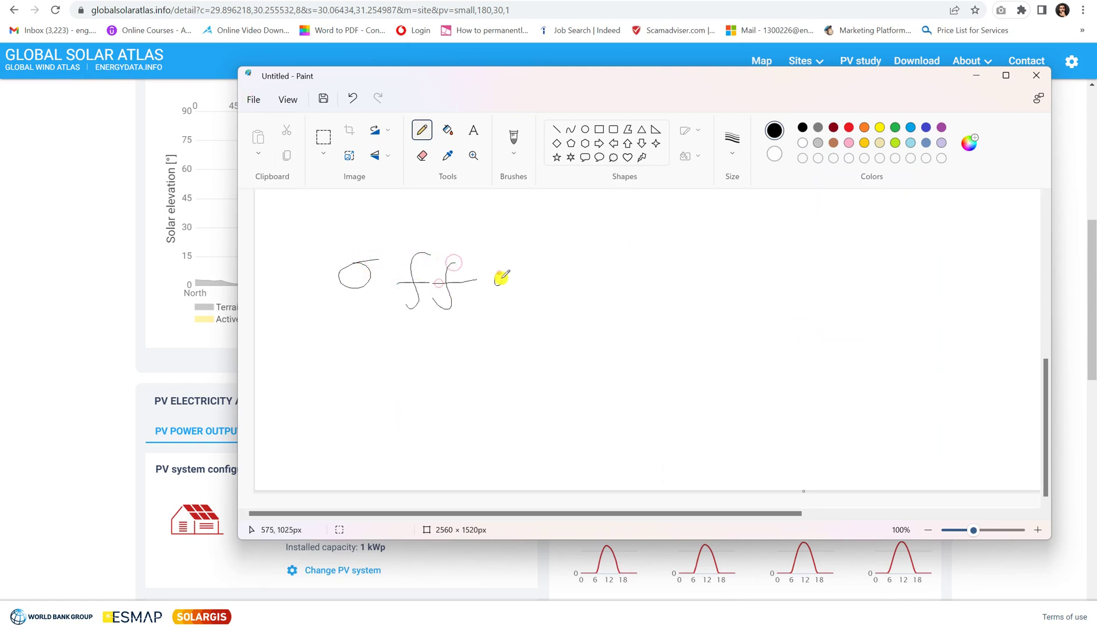
{"action": "mouse_move", "coordinate": [508, 272]}
{"action": "left_mouse_down"}
{"action": "mouse_move", "coordinate": [492, 313]}
{"action": "mouse_move", "coordinate": [536, 272]}
{"action": "mouse_move", "coordinate": [550, 292]}
{"action": "left_mouse_up"}
{"action": "left_click_drag", "start_coordinate": [558, 251], "coordinate": [625, 306]}
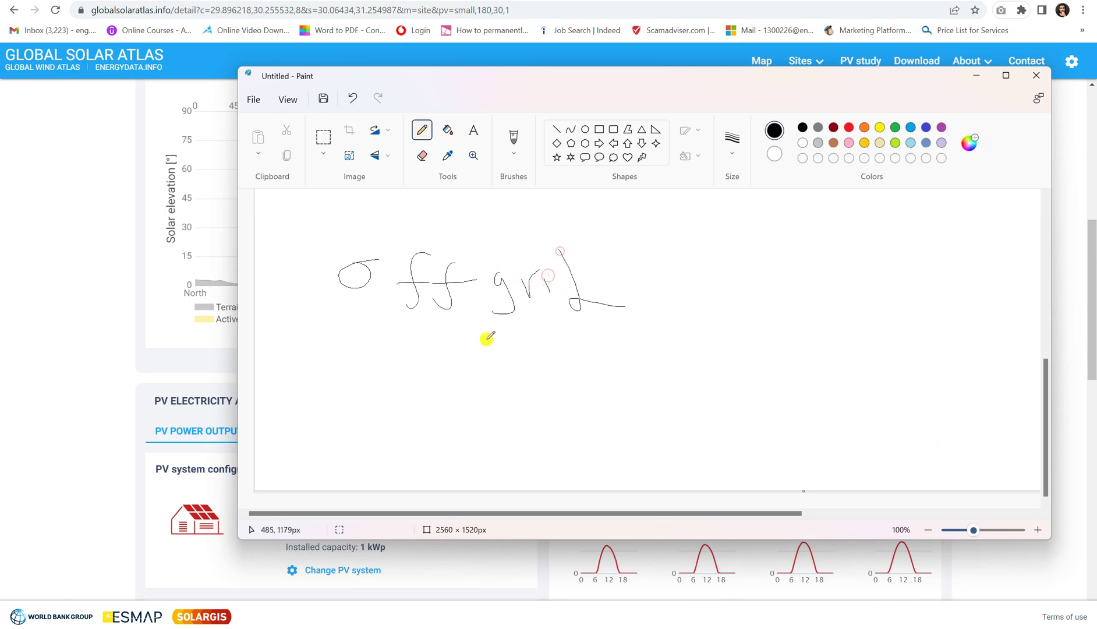
{"action": "mouse_move", "coordinate": [430, 349]}
{"action": "left_mouse_down"}
{"action": "mouse_move", "coordinate": [522, 344]}
{"action": "mouse_move", "coordinate": [528, 364]}
{"action": "left_mouse_up"}
{"action": "mouse_move", "coordinate": [636, 239]}
{"action": "left_mouse_down"}
{"action": "mouse_move", "coordinate": [523, 224]}
{"action": "mouse_move", "coordinate": [376, 224]}
{"action": "mouse_move", "coordinate": [304, 274]}
{"action": "mouse_move", "coordinate": [340, 363]}
{"action": "mouse_move", "coordinate": [496, 397]}
{"action": "mouse_move", "coordinate": [627, 340]}
{"action": "mouse_move", "coordinate": [635, 217]}
{"action": "left_mouse_up"}
- Handwrite the word "tilt" beside the circled off-grid note
{"action": "left_click_drag", "start_coordinate": [706, 240], "coordinate": [784, 312]}
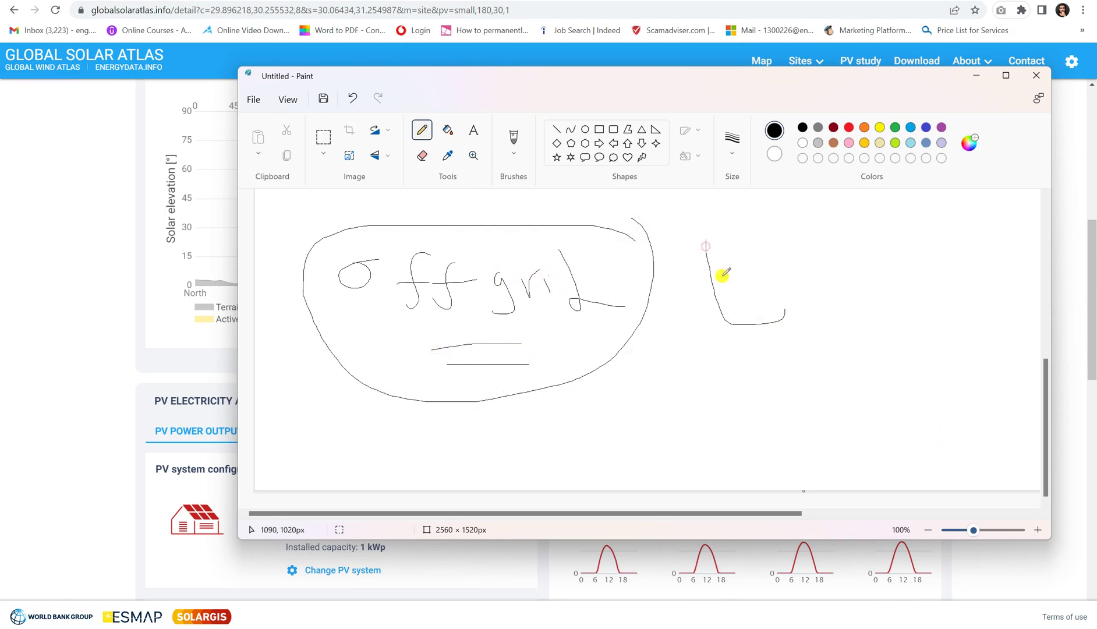
{"action": "mouse_move", "coordinate": [697, 271]}
{"action": "left_mouse_down"}
{"action": "mouse_move", "coordinate": [764, 272]}
{"action": "mouse_move", "coordinate": [780, 308]}
{"action": "left_mouse_up"}
{"action": "left_click", "coordinate": [764, 267]}
{"action": "mouse_move", "coordinate": [785, 248]}
{"action": "left_mouse_down"}
{"action": "mouse_move", "coordinate": [831, 317]}
{"action": "mouse_move", "coordinate": [848, 318]}
{"action": "left_mouse_up"}
{"action": "mouse_move", "coordinate": [851, 251]}
{"action": "left_mouse_down"}
{"action": "mouse_move", "coordinate": [876, 311]}
{"action": "mouse_move", "coordinate": [909, 302]}
{"action": "left_mouse_up"}
{"action": "left_click_drag", "start_coordinate": [840, 269], "coordinate": [898, 272]}
- Complete the tilt formula below the word with "= L + 15°", underlining the 15 twice
{"action": "left_click_drag", "start_coordinate": [579, 399], "coordinate": [644, 391]}
{"action": "left_click_drag", "start_coordinate": [593, 412], "coordinate": [672, 412]}
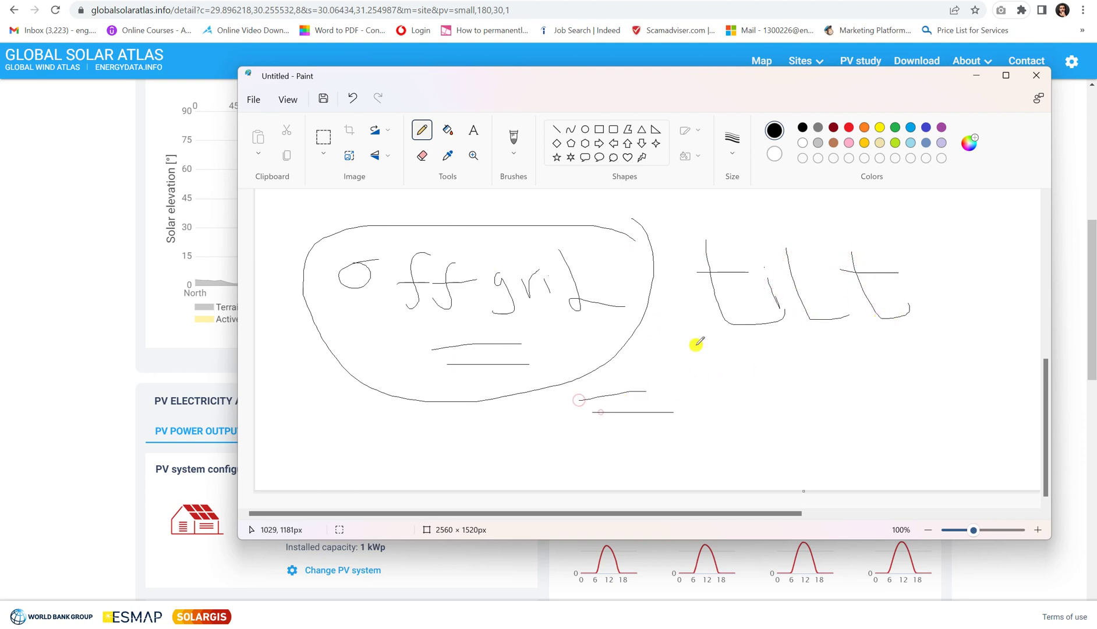
{"action": "mouse_move", "coordinate": [695, 342]}
{"action": "left_mouse_down"}
{"action": "mouse_move", "coordinate": [703, 411]}
{"action": "mouse_move", "coordinate": [719, 423]}
{"action": "mouse_move", "coordinate": [823, 418]}
{"action": "mouse_move", "coordinate": [850, 398]}
{"action": "mouse_move", "coordinate": [836, 441]}
{"action": "left_mouse_up"}
{"action": "left_click_drag", "start_coordinate": [880, 385], "coordinate": [891, 415]}
{"action": "mouse_move", "coordinate": [946, 375]}
{"action": "left_mouse_down"}
{"action": "mouse_move", "coordinate": [954, 402]}
{"action": "mouse_move", "coordinate": [934, 410]}
{"action": "left_mouse_up"}
{"action": "left_click_drag", "start_coordinate": [973, 348], "coordinate": [972, 351]}
{"action": "mouse_move", "coordinate": [877, 434]}
{"action": "left_mouse_down"}
{"action": "mouse_move", "coordinate": [924, 433]}
{"action": "mouse_move", "coordinate": [922, 446]}
{"action": "left_mouse_up"}
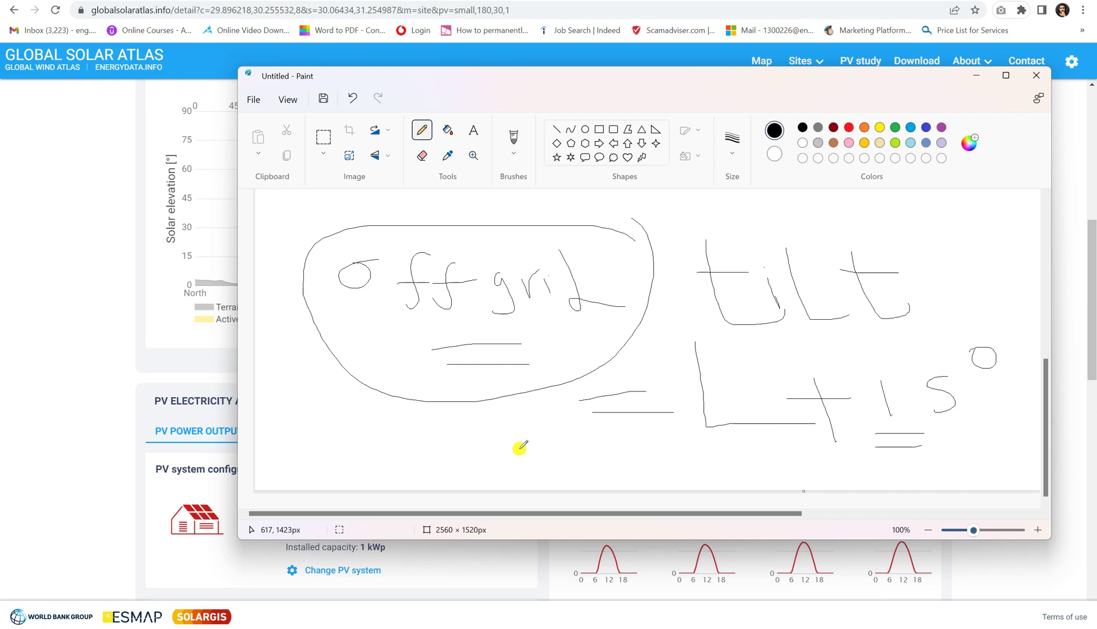
- Handwrite "winter" below the circled off-grid note and underline it twice
{"action": "mouse_move", "coordinate": [365, 447]}
{"action": "left_mouse_down"}
{"action": "mouse_move", "coordinate": [399, 465]}
{"action": "mouse_move", "coordinate": [406, 446]}
{"action": "mouse_move", "coordinate": [428, 442]}
{"action": "mouse_move", "coordinate": [448, 461]}
{"action": "mouse_move", "coordinate": [507, 466]}
{"action": "mouse_move", "coordinate": [492, 443]}
{"action": "left_mouse_up"}
{"action": "left_click", "coordinate": [423, 436]}
{"action": "mouse_move", "coordinate": [509, 448]}
{"action": "left_mouse_down"}
{"action": "mouse_move", "coordinate": [543, 464]}
{"action": "mouse_move", "coordinate": [555, 442]}
{"action": "left_mouse_up"}
{"action": "left_click_drag", "start_coordinate": [479, 481], "coordinate": [514, 487]}
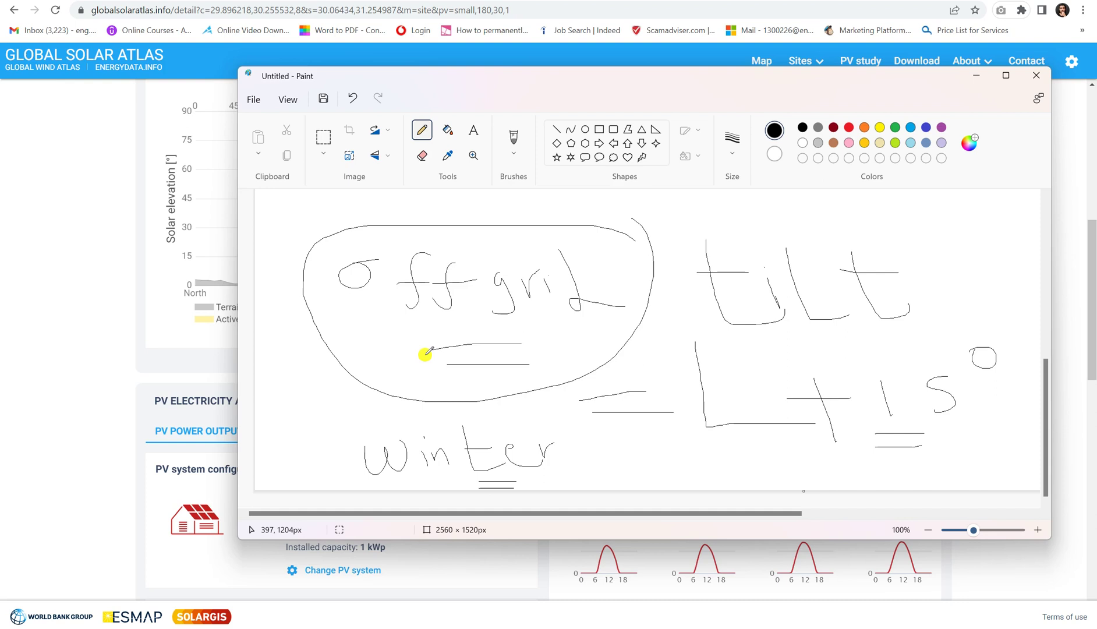
- Return to Global Solar Atlas, reapply the small residential PV configuration with 30° tilt, and reopen Cairo's project details
{"action": "left_click", "coordinate": [34, 323]}
{"action": "scroll", "coordinate": [58, 323], "scroll_direction": "up", "scroll_amount": 8}
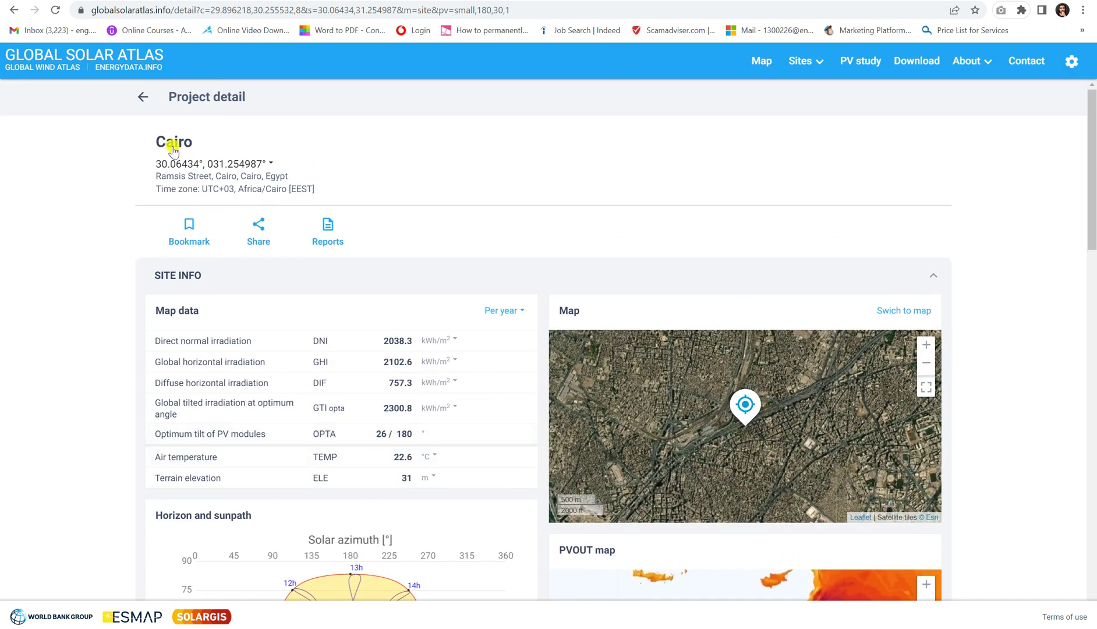
{"action": "left_click", "coordinate": [143, 96]}
{"action": "scroll", "coordinate": [843, 428], "scroll_direction": "down", "scroll_amount": 5}
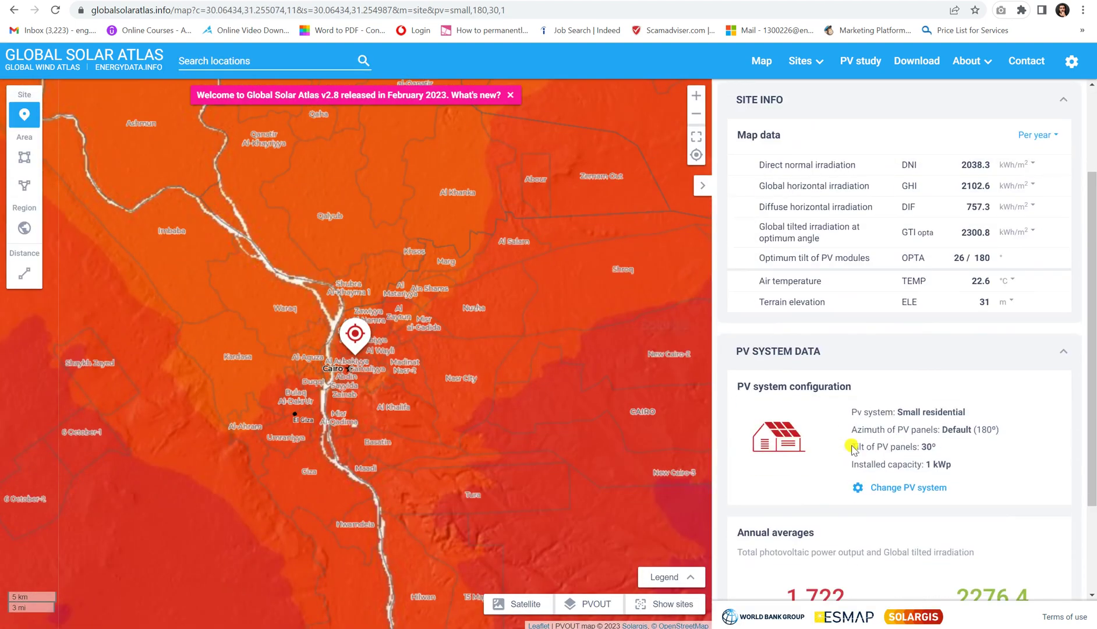
{"action": "left_click", "coordinate": [914, 353]}
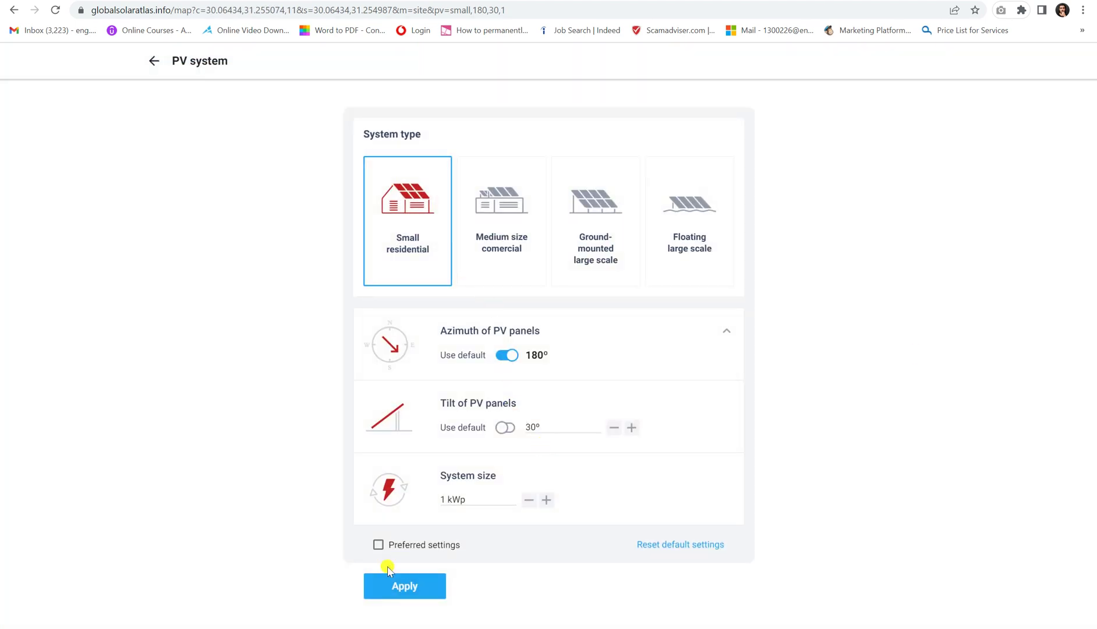
{"action": "left_click", "coordinate": [399, 587]}
{"action": "left_click", "coordinate": [809, 571]}
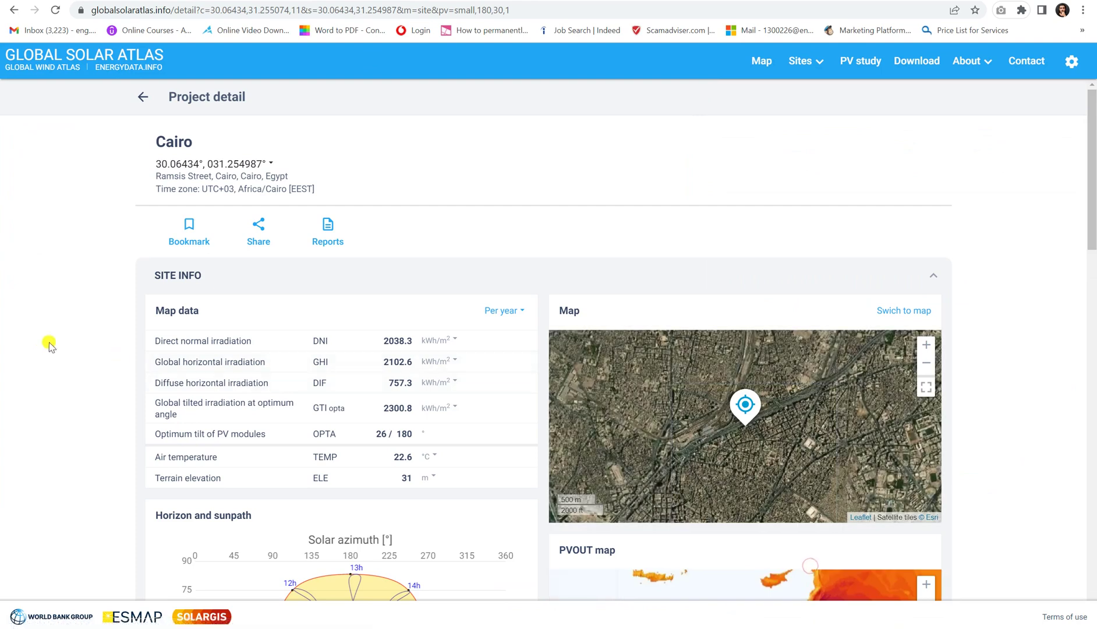
- Compare the August and December PV power output in the monthly averages chart
{"action": "scroll", "coordinate": [58, 329], "scroll_direction": "down", "scroll_amount": 10}
{"action": "scroll", "coordinate": [58, 330], "scroll_direction": "down", "scroll_amount": 3}
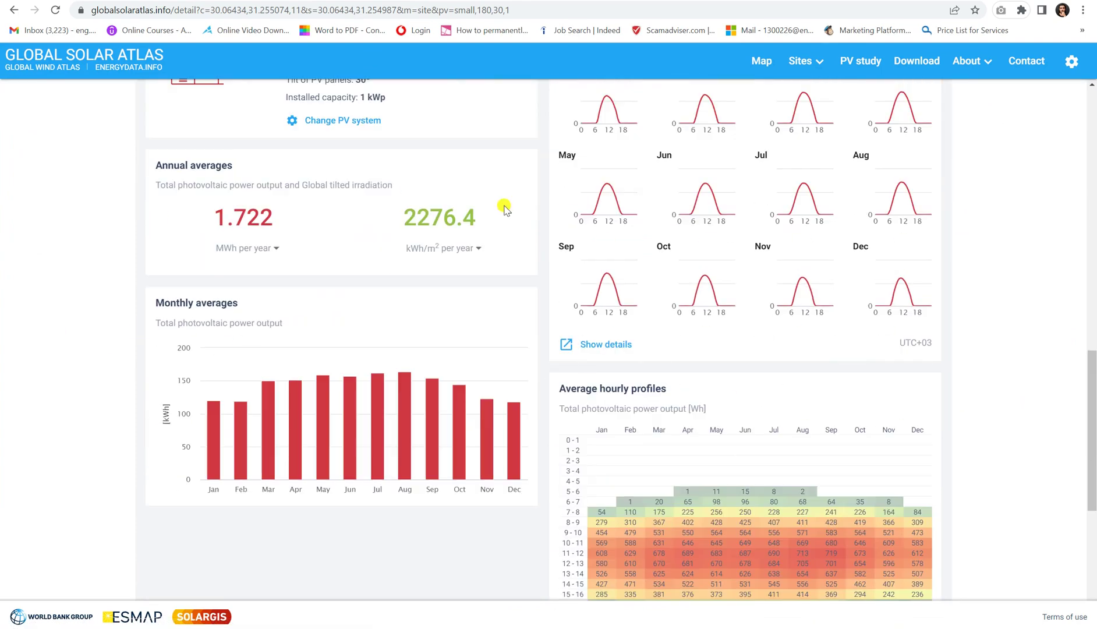
{"action": "scroll", "coordinate": [336, 242], "scroll_direction": "up", "scroll_amount": 1}
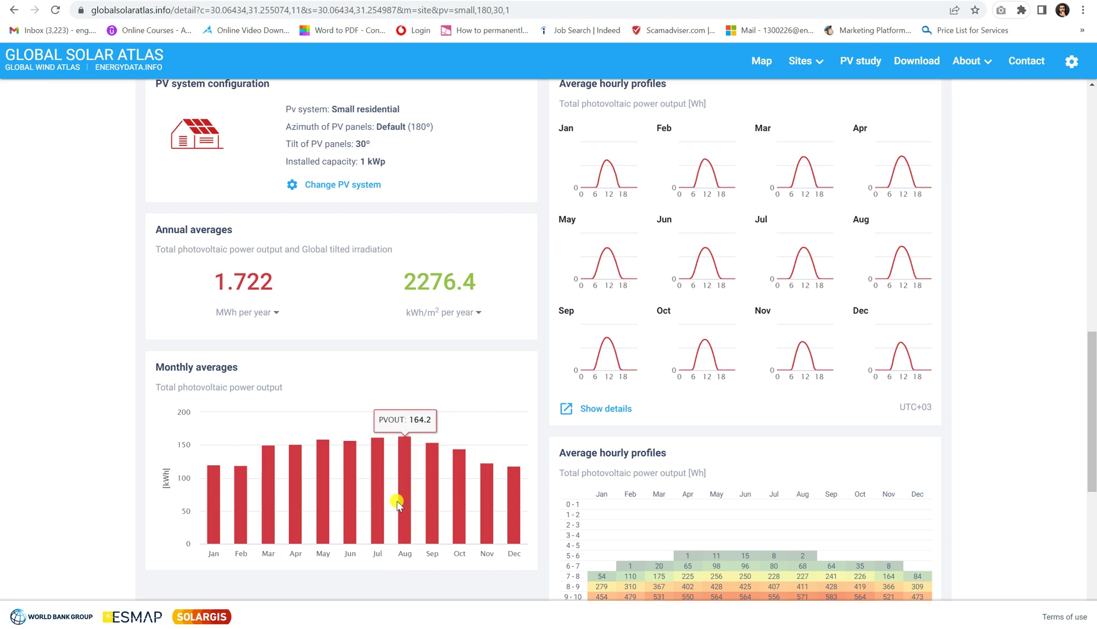
{"action": "mouse_move", "coordinate": [512, 496]}
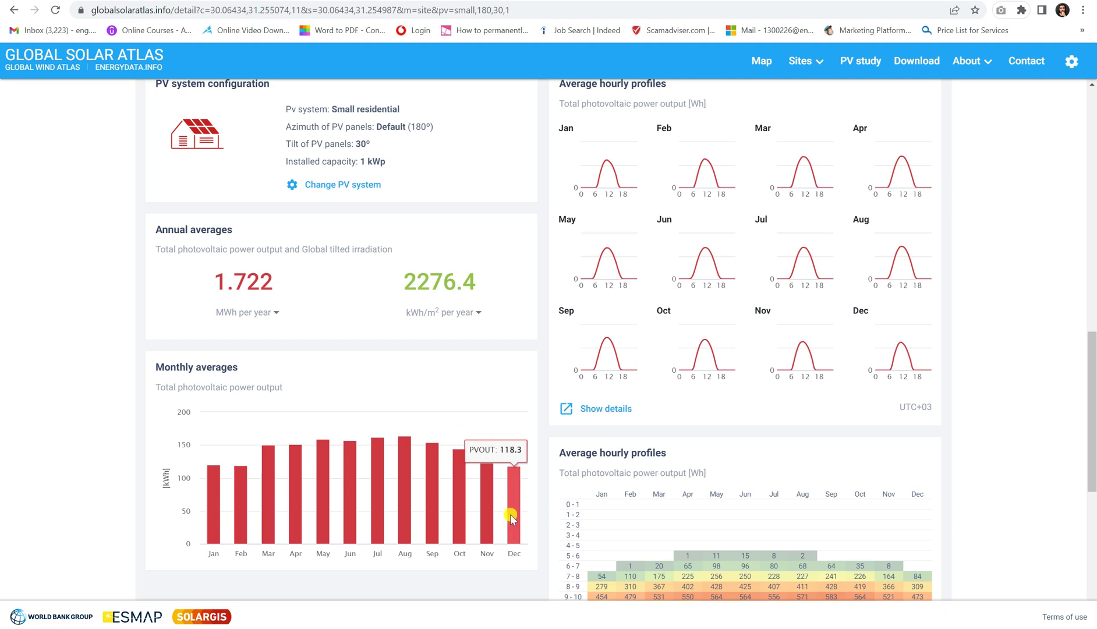
{"action": "mouse_move", "coordinate": [431, 525]}
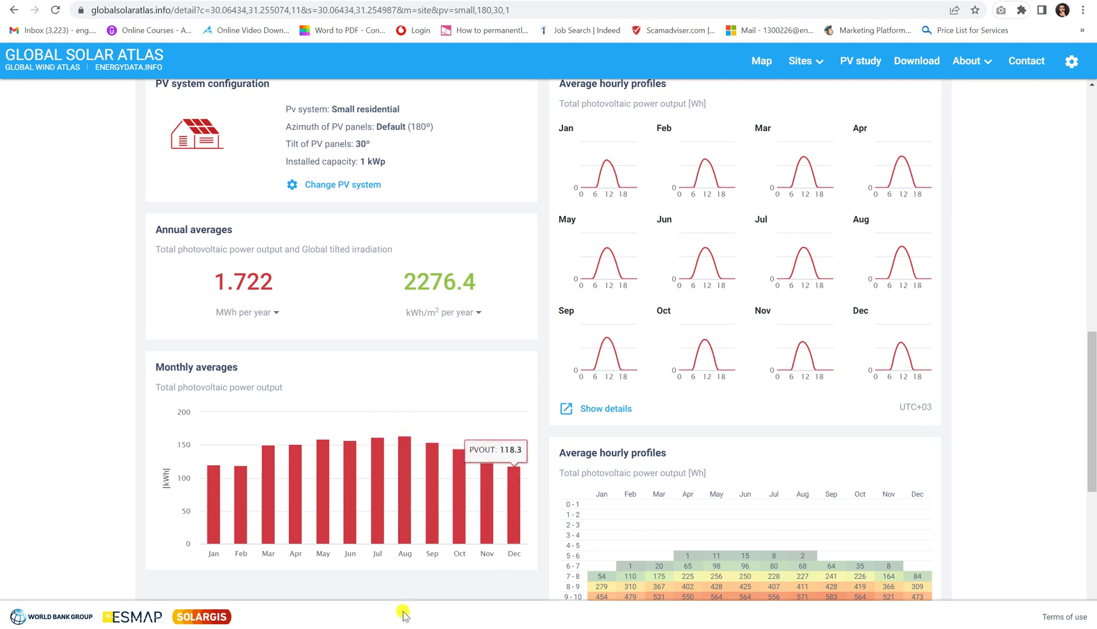
{"action": "mouse_move", "coordinate": [404, 495]}
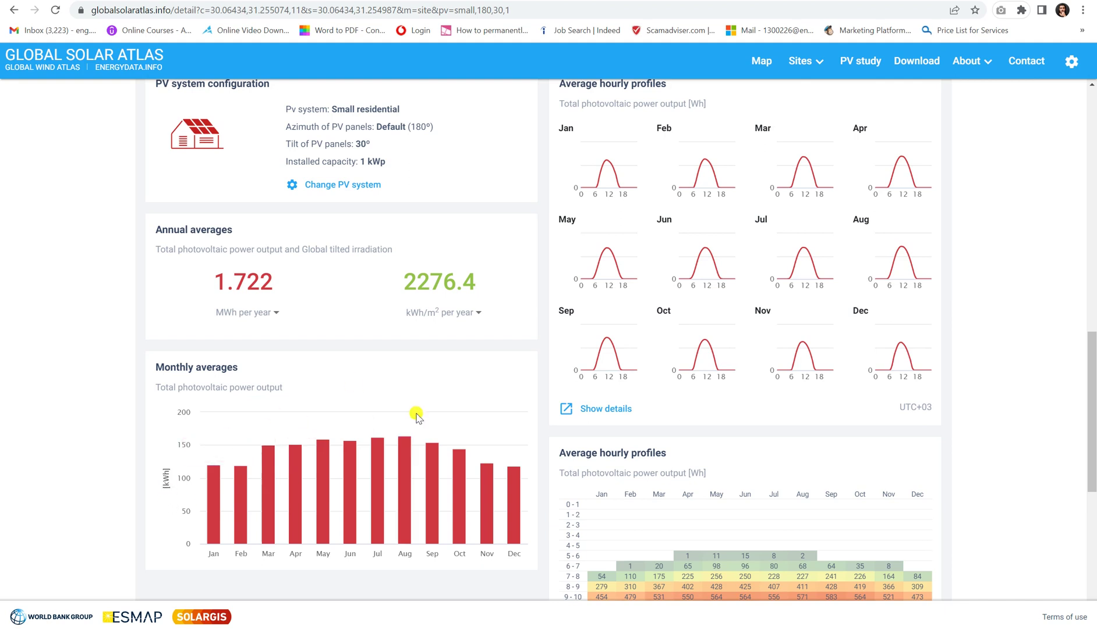
{"action": "mouse_move", "coordinate": [398, 452]}
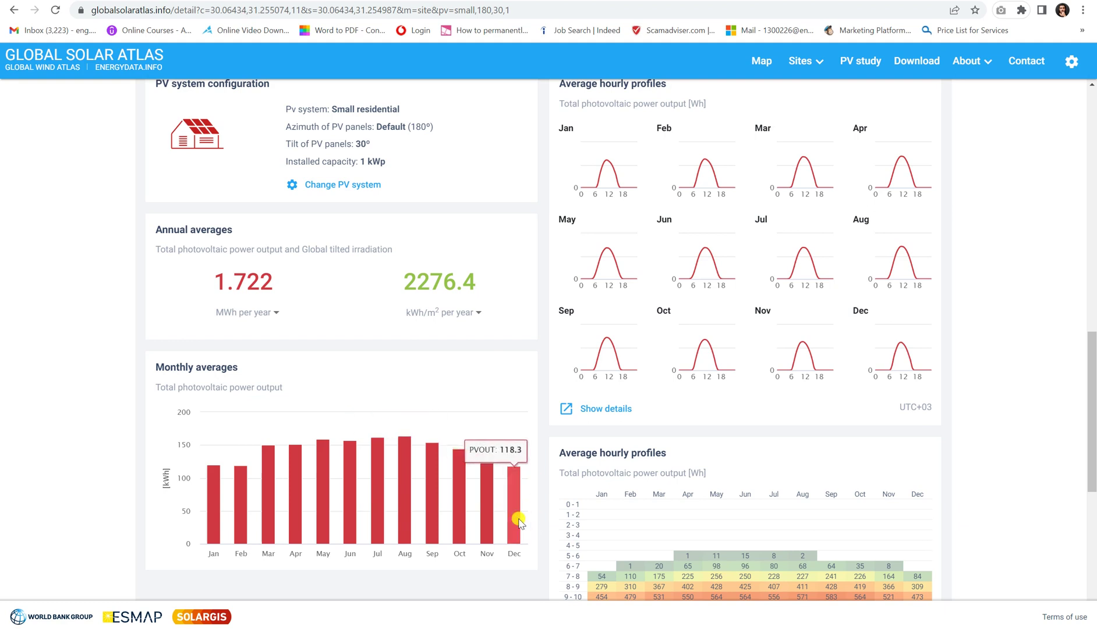
{"action": "mouse_move", "coordinate": [378, 523]}
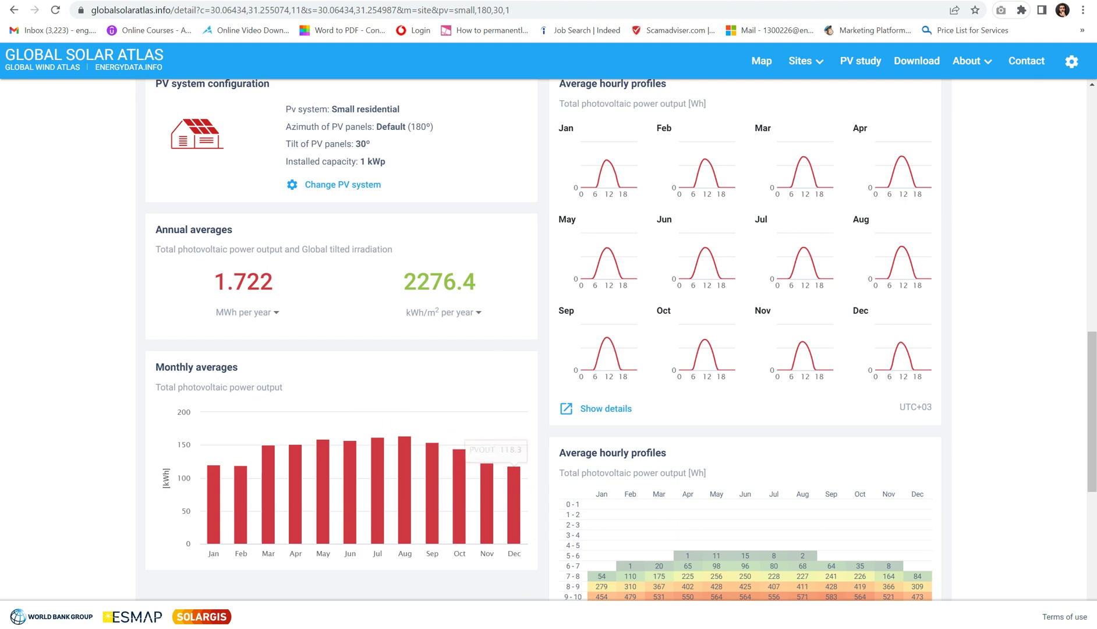
- Switch to Paint and handwrite "162 → S" in the empty area beside the tilt formula
{"action": "left_click", "coordinate": [588, 621]}
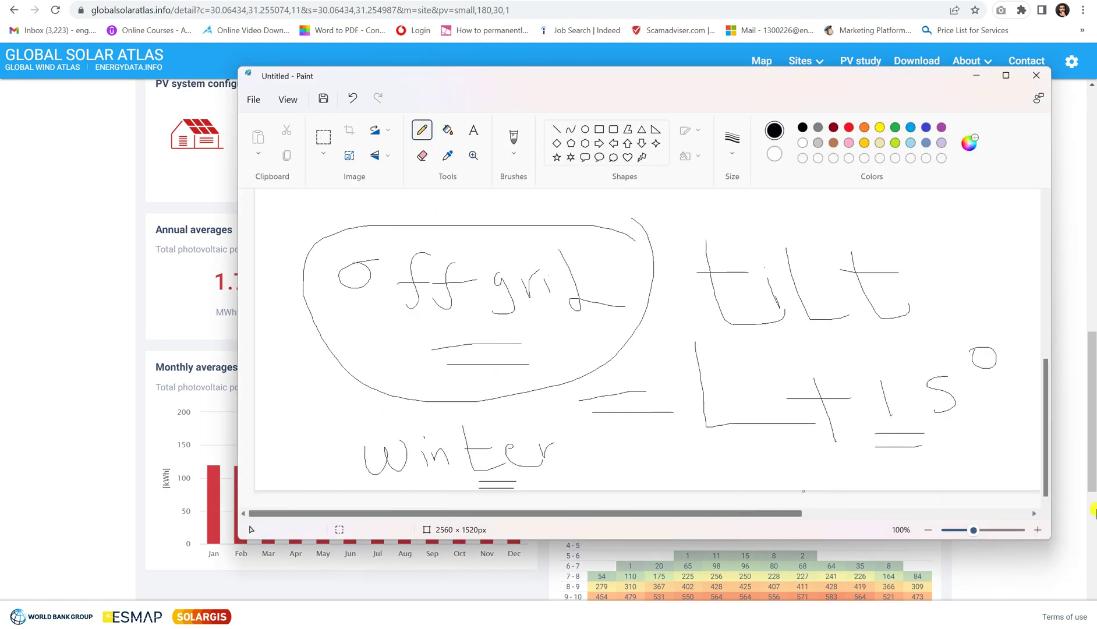
{"action": "left_click_drag", "start_coordinate": [675, 515], "coordinate": [922, 512]}
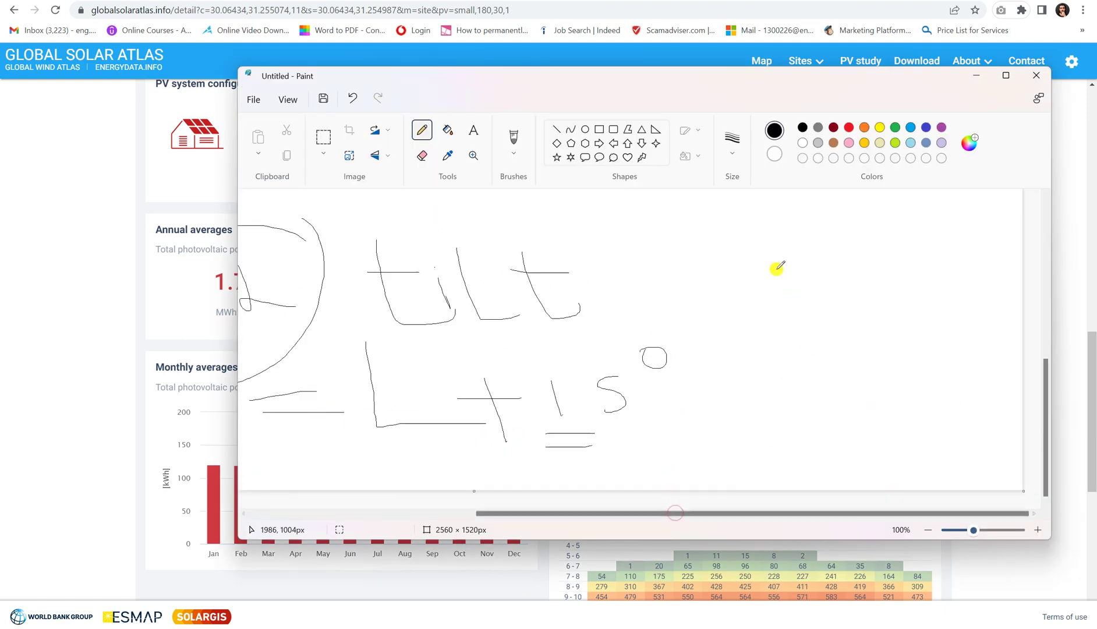
{"action": "left_click_drag", "start_coordinate": [737, 226], "coordinate": [749, 298]}
{"action": "left_click_drag", "start_coordinate": [791, 232], "coordinate": [781, 275]}
{"action": "mouse_move", "coordinate": [819, 254]}
{"action": "left_mouse_down"}
{"action": "mouse_move", "coordinate": [866, 296]}
{"action": "mouse_move", "coordinate": [921, 291]}
{"action": "left_mouse_up"}
{"action": "left_click_drag", "start_coordinate": [916, 275], "coordinate": [927, 283]}
{"action": "mouse_move", "coordinate": [986, 248]}
{"action": "left_mouse_down"}
{"action": "mouse_move", "coordinate": [963, 265]}
{"action": "mouse_move", "coordinate": [978, 289]}
{"action": "left_mouse_up"}
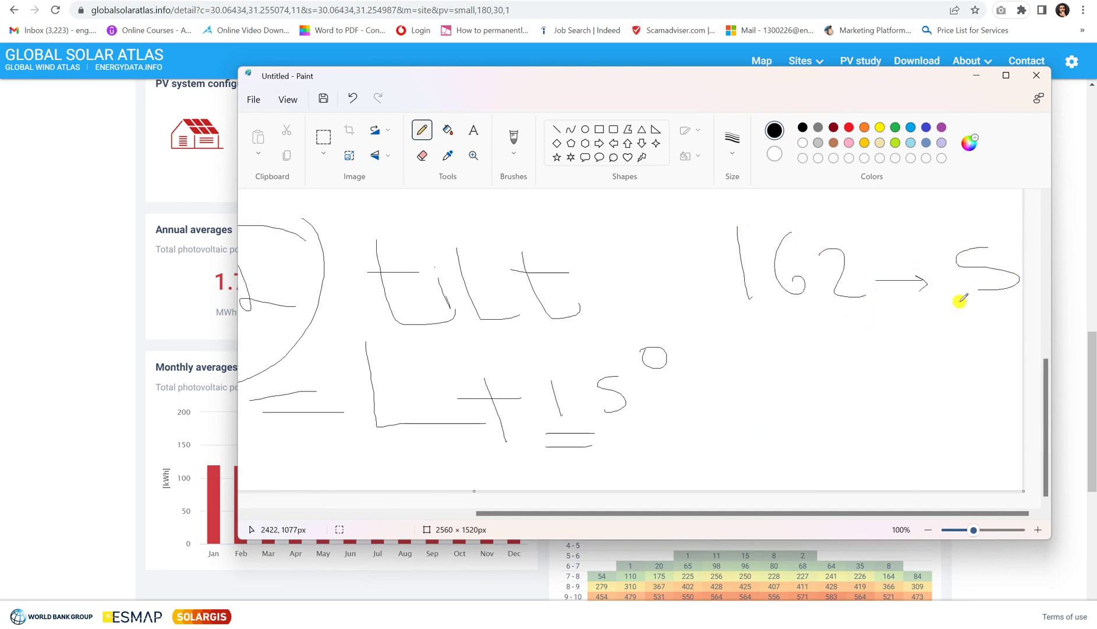
- Handwrite "118 → W" beneath the summer line, checking December's output in the monthly chart for the number
{"action": "mouse_move", "coordinate": [926, 343]}
{"action": "left_mouse_down"}
{"action": "mouse_move", "coordinate": [946, 361]}
{"action": "mouse_move", "coordinate": [972, 333]}
{"action": "left_mouse_up"}
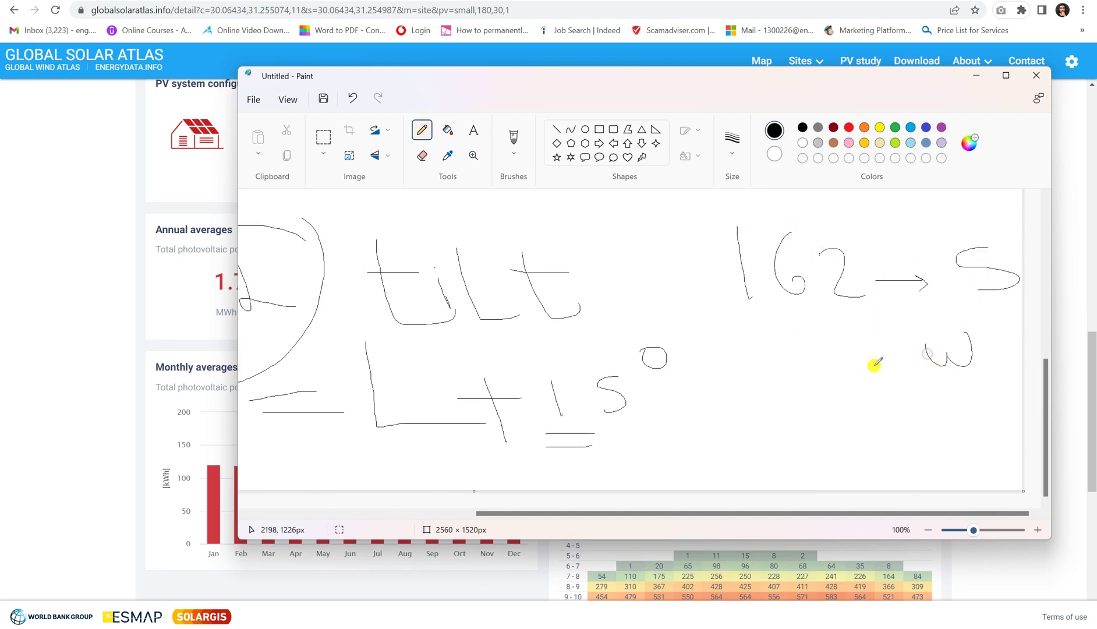
{"action": "left_click_drag", "start_coordinate": [848, 360], "coordinate": [888, 370]}
{"action": "left_click_drag", "start_coordinate": [732, 342], "coordinate": [736, 368]}
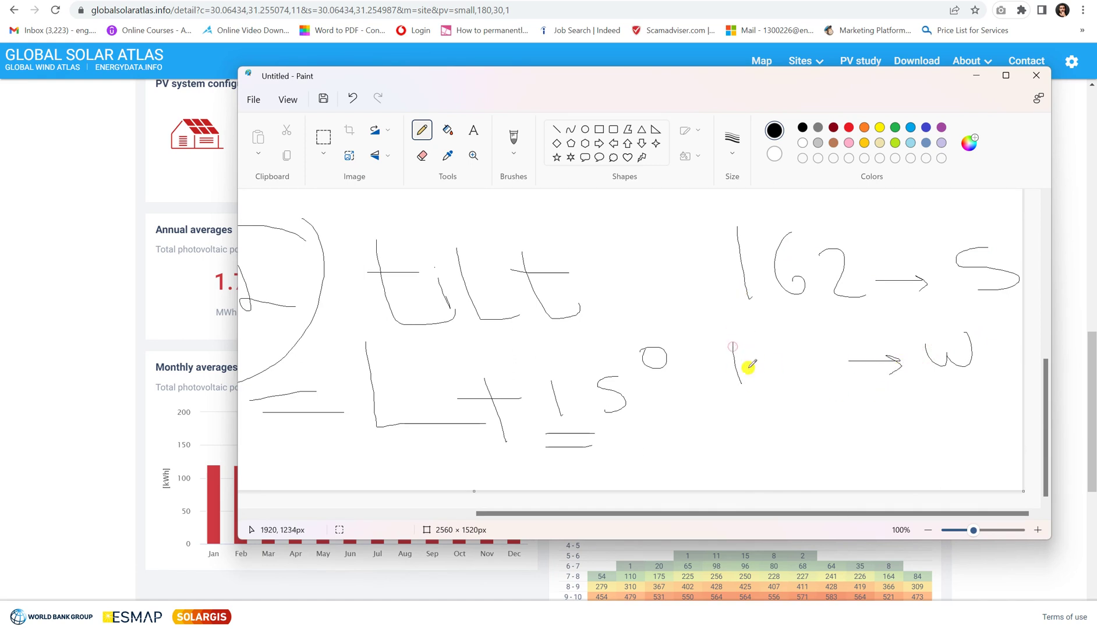
{"action": "left_click", "coordinate": [42, 441]}
{"action": "mouse_move", "coordinate": [513, 486]}
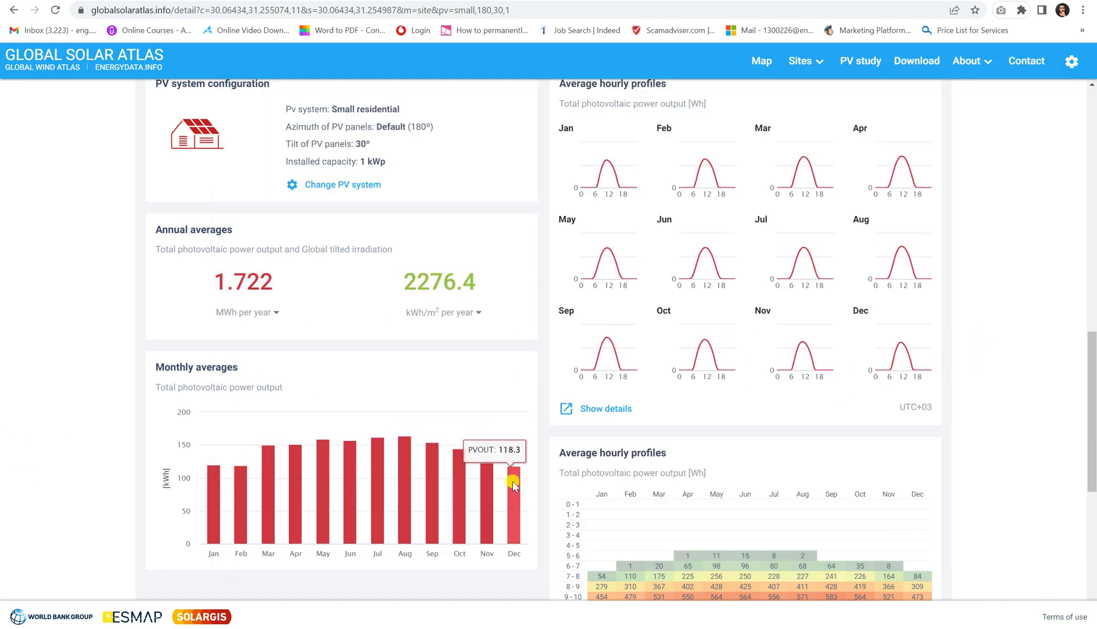
{"action": "left_click", "coordinate": [595, 623]}
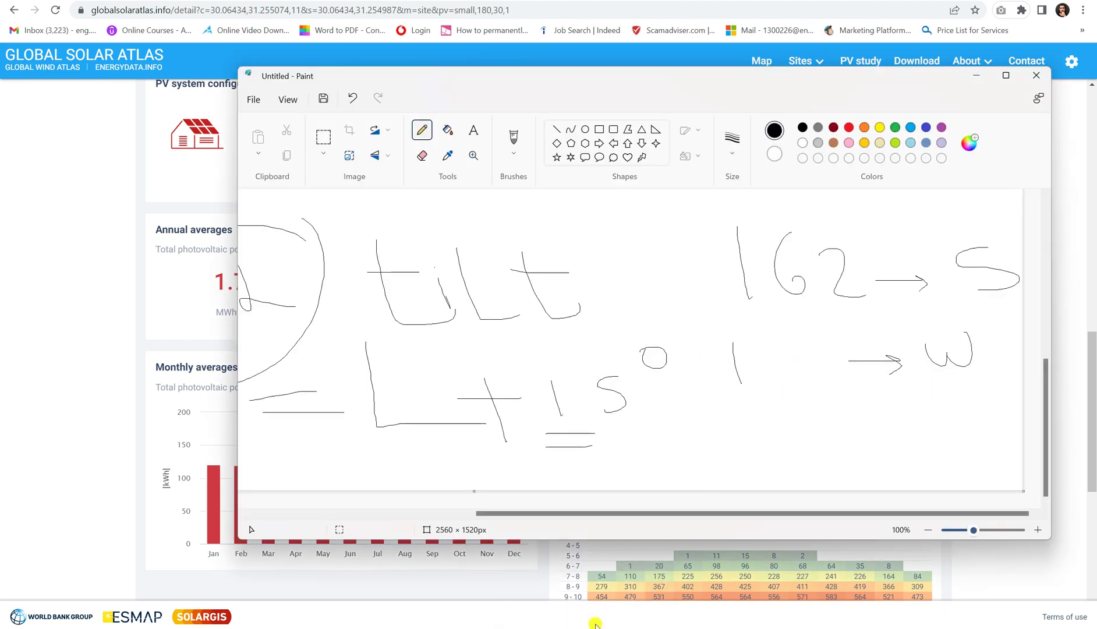
{"action": "left_click_drag", "start_coordinate": [750, 345], "coordinate": [758, 388]}
{"action": "left_click_drag", "start_coordinate": [777, 348], "coordinate": [780, 372]}
- Mark the summer-winter difference with a double-headed arrow and "50 kWh", and underline the 118 twice
{"action": "mouse_move", "coordinate": [804, 311]}
{"action": "left_mouse_down"}
{"action": "mouse_move", "coordinate": [802, 341]}
{"action": "mouse_move", "coordinate": [807, 316]}
{"action": "mouse_move", "coordinate": [835, 324]}
{"action": "mouse_move", "coordinate": [831, 337]}
{"action": "mouse_move", "coordinate": [868, 324]}
{"action": "mouse_move", "coordinate": [906, 332]}
{"action": "left_mouse_up"}
{"action": "left_click_drag", "start_coordinate": [911, 320], "coordinate": [920, 318]}
{"action": "left_click_drag", "start_coordinate": [922, 309], "coordinate": [930, 320]}
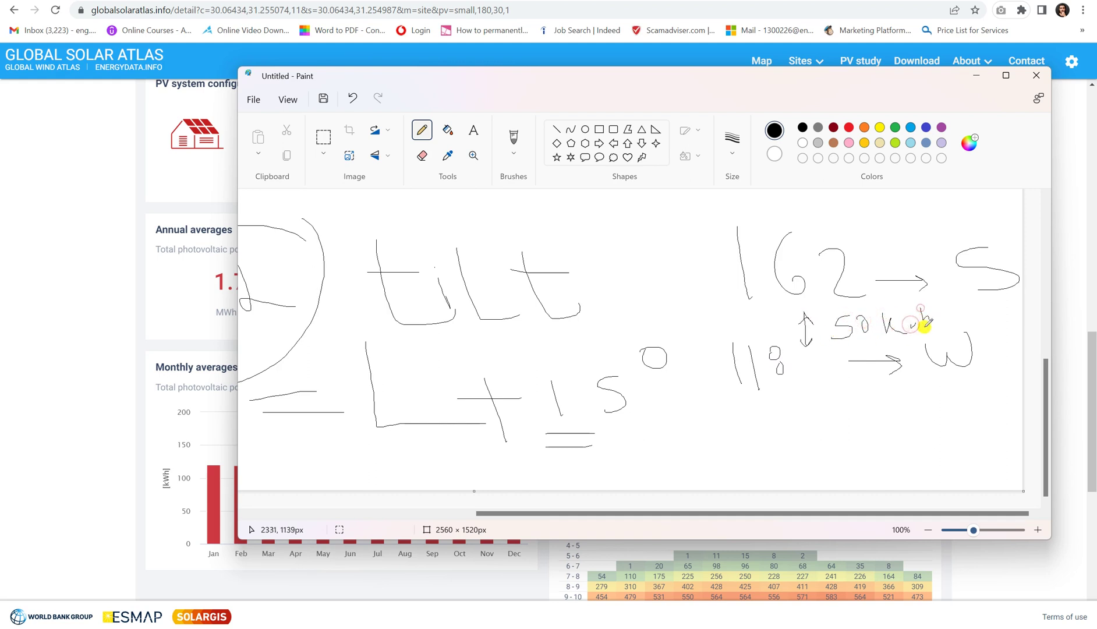
{"action": "left_click_drag", "start_coordinate": [876, 349], "coordinate": [896, 347]}
{"action": "mouse_move", "coordinate": [729, 404]}
{"action": "left_mouse_down"}
{"action": "mouse_move", "coordinate": [783, 403]}
{"action": "mouse_move", "coordinate": [777, 417]}
{"action": "left_mouse_up"}
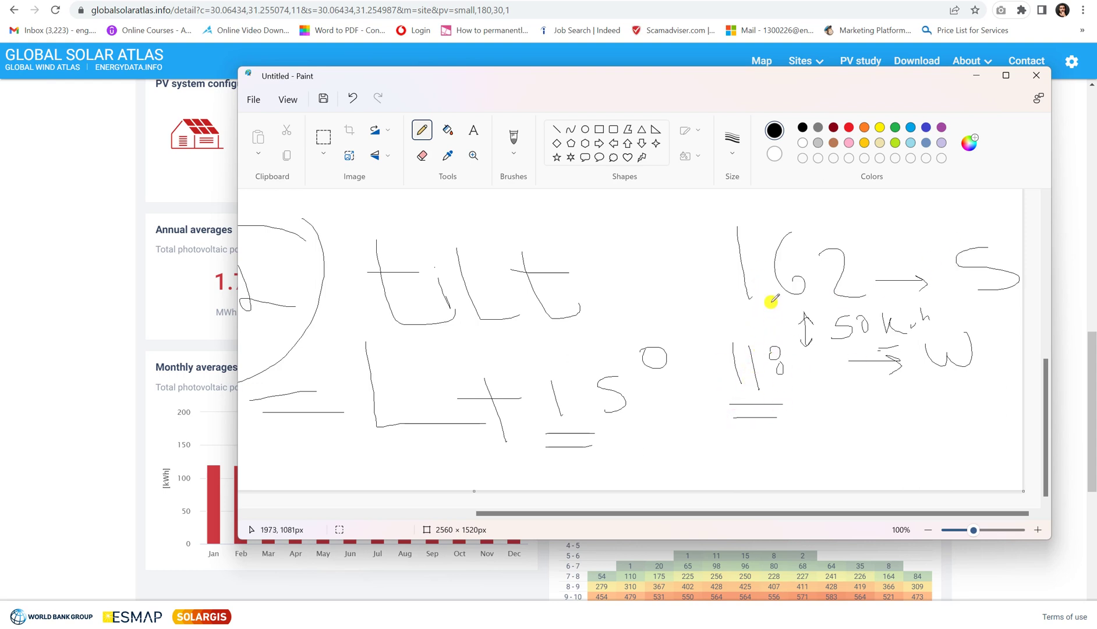
- Review Cairo's latitude and optimum tilt on the Global Solar Atlas page against the L + 15° note, and check the PV system configuration
{"action": "left_click", "coordinate": [87, 396]}
{"action": "scroll", "coordinate": [91, 394], "scroll_direction": "up", "scroll_amount": 2}
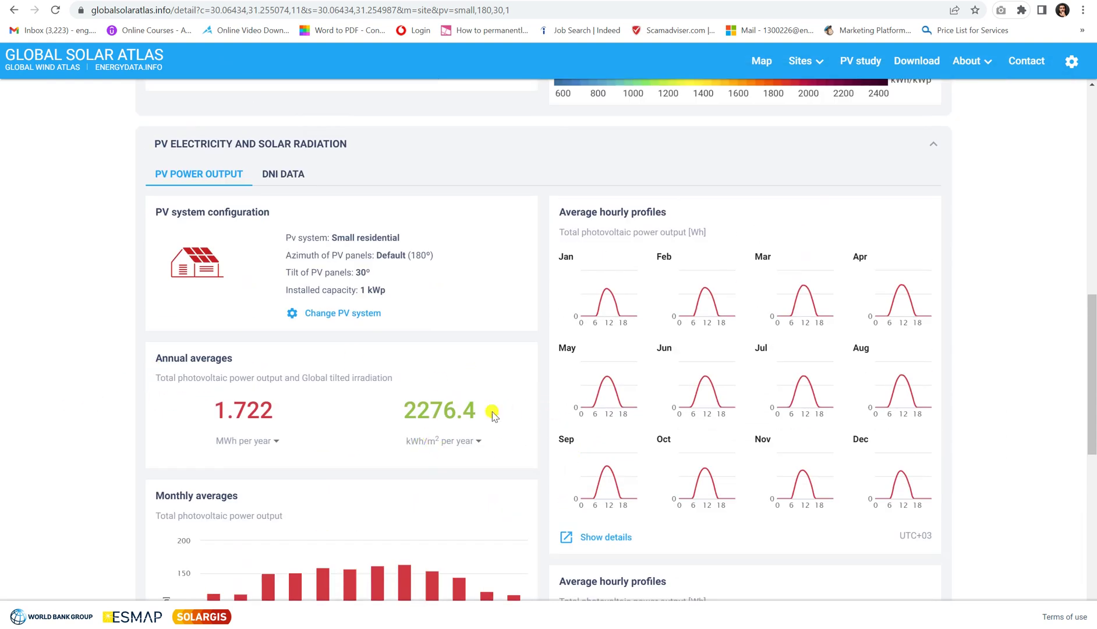
{"action": "scroll", "coordinate": [483, 408], "scroll_direction": "up", "scroll_amount": 8}
{"action": "scroll", "coordinate": [483, 408], "scroll_direction": "up", "scroll_amount": 1}
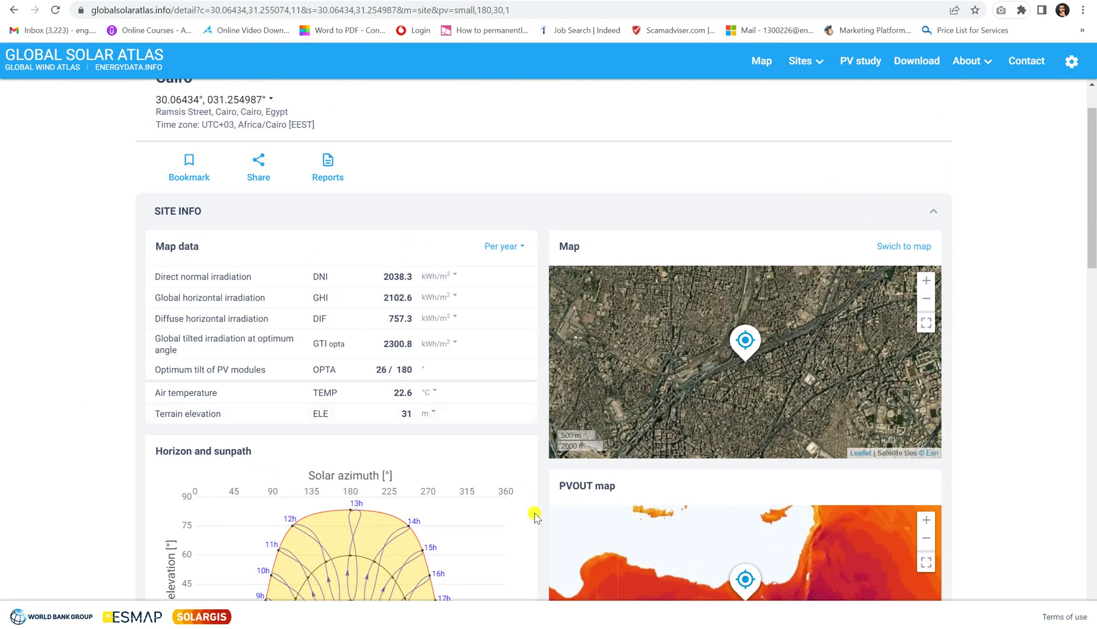
{"action": "key", "text": "alt+Tab"}
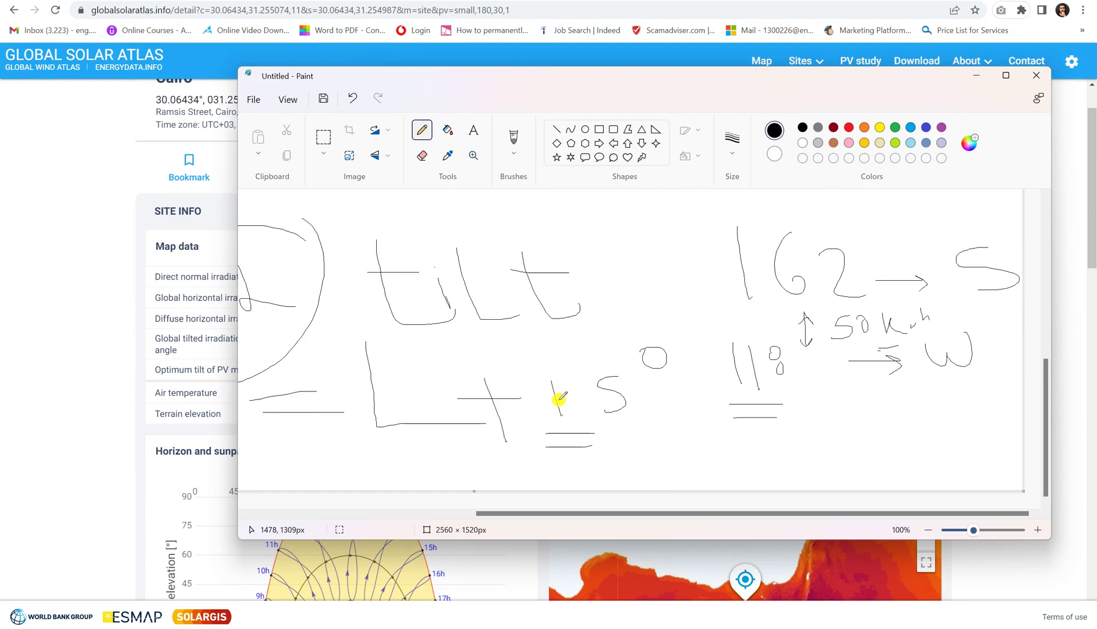
{"action": "key", "text": "alt+Tab"}
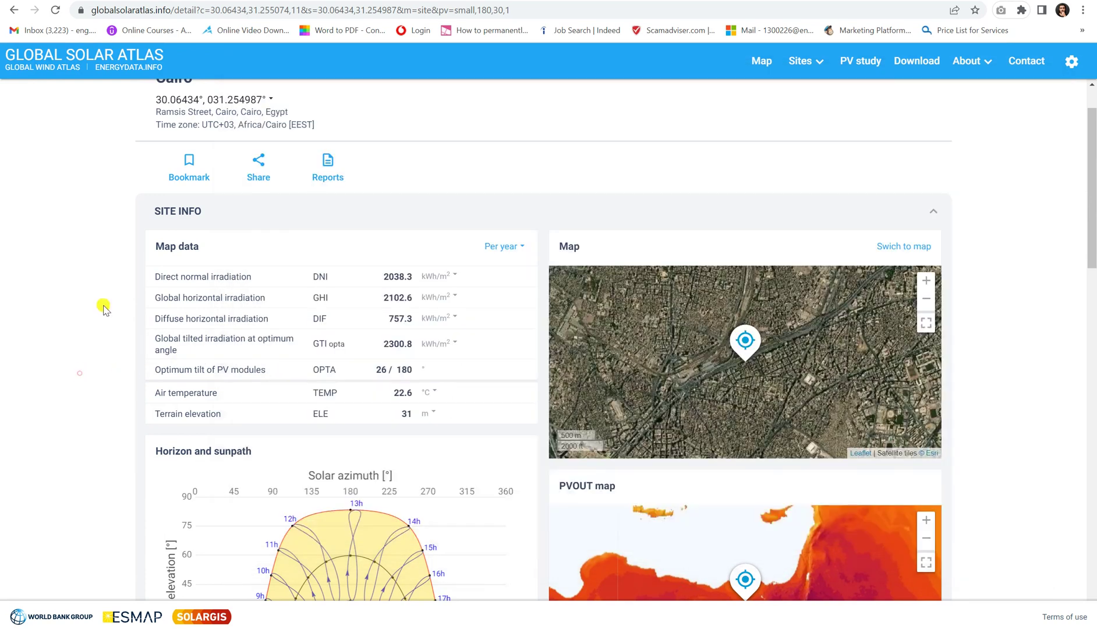
{"action": "scroll", "coordinate": [103, 303], "scroll_direction": "up", "scroll_amount": 1}
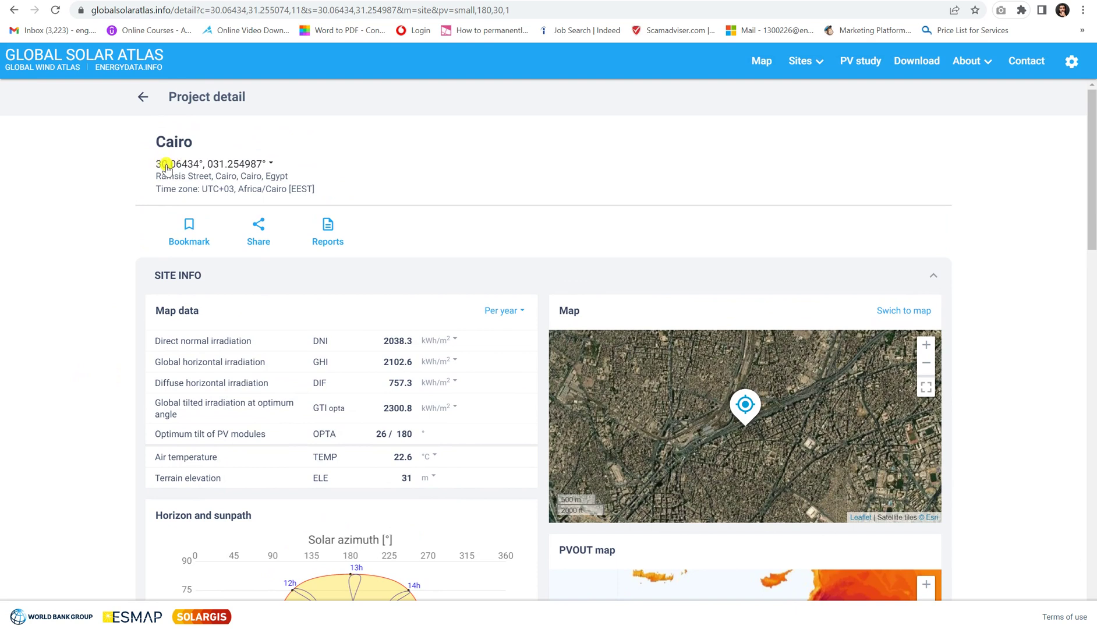
{"action": "scroll", "coordinate": [166, 169], "scroll_direction": "down", "scroll_amount": 15}
{"action": "scroll", "coordinate": [342, 302], "scroll_direction": "up", "scroll_amount": 3}
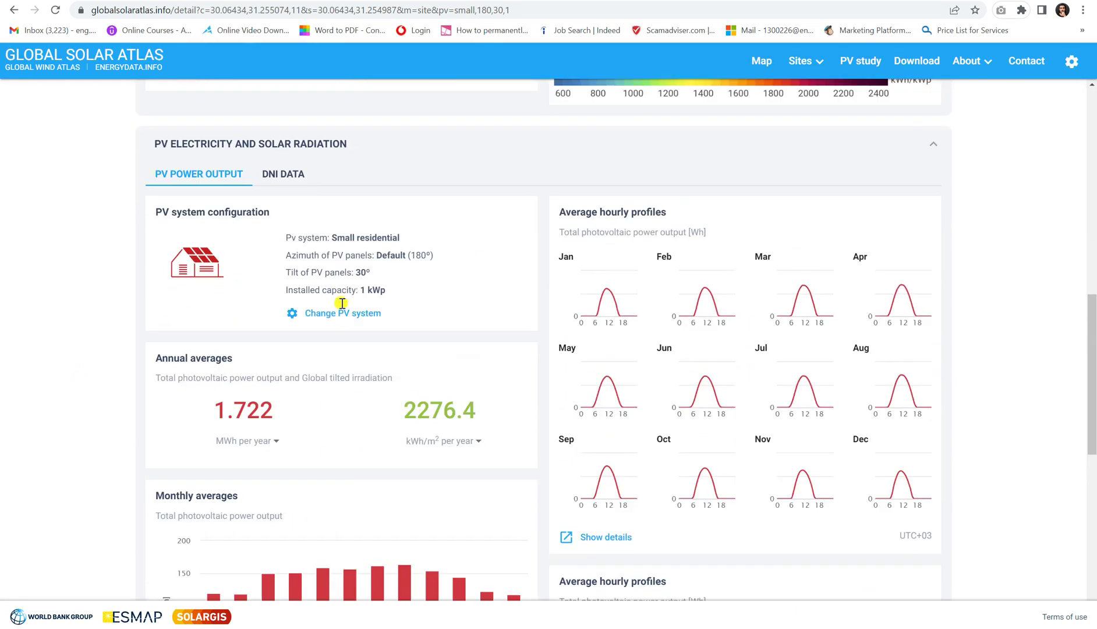
- Change the small residential PV system's panel tilt to 45° and apply the configuration
{"action": "left_click", "coordinate": [342, 313]}
{"action": "double_click", "coordinate": [538, 425]}
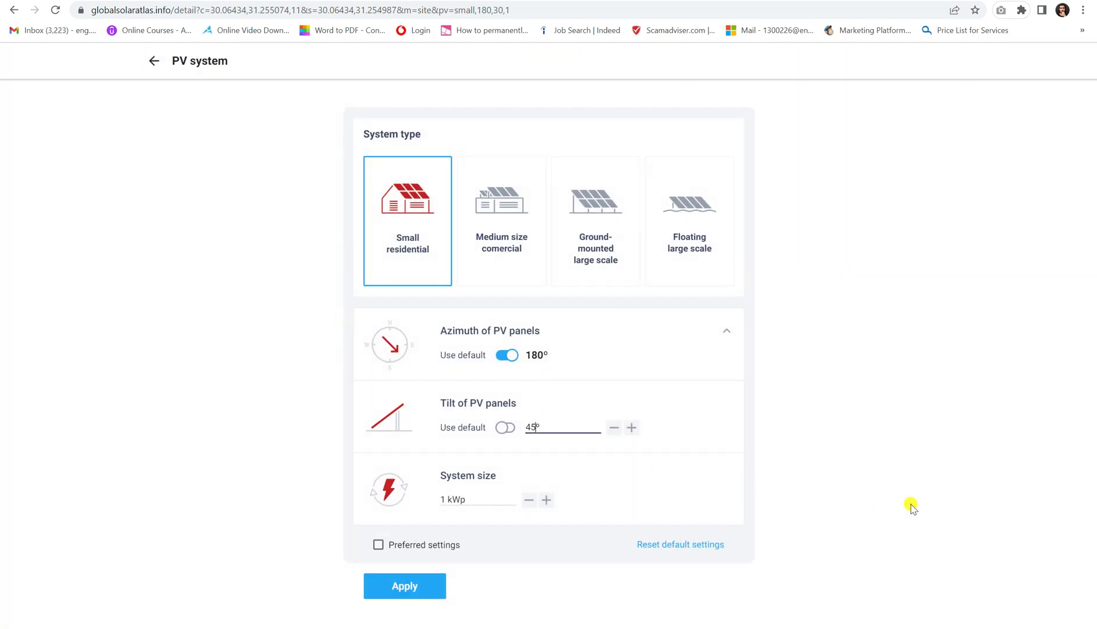
{"action": "left_click", "coordinate": [427, 587]}
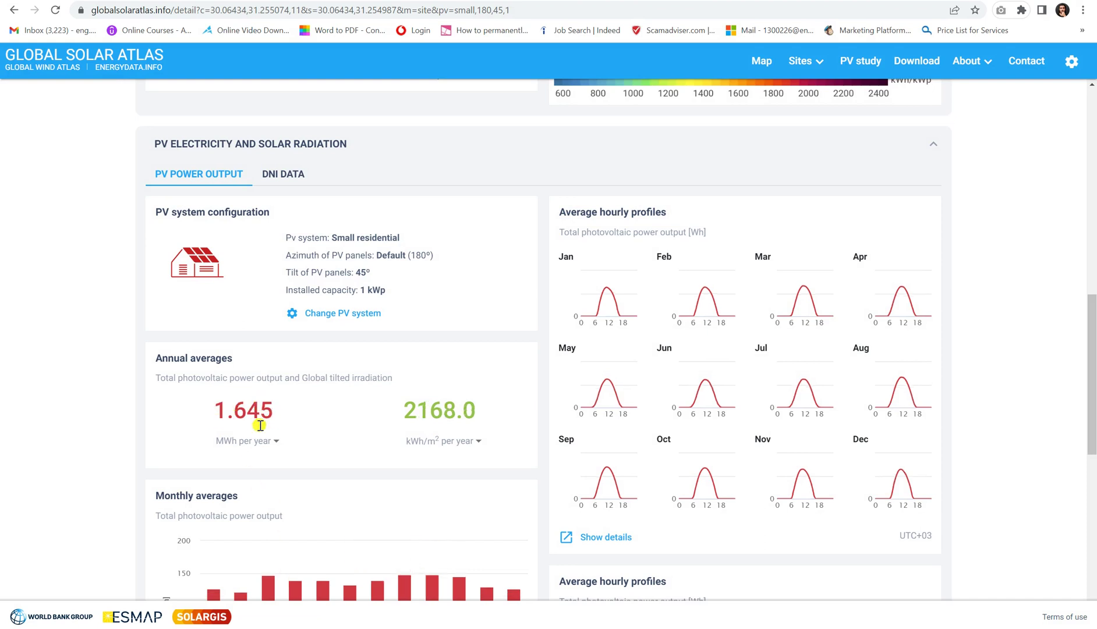
- Check August's output in the monthly averages chart, and handwrite "148.5 → S" in Paint beneath the underlined 118
{"action": "scroll", "coordinate": [242, 326], "scroll_direction": "down", "scroll_amount": 4}
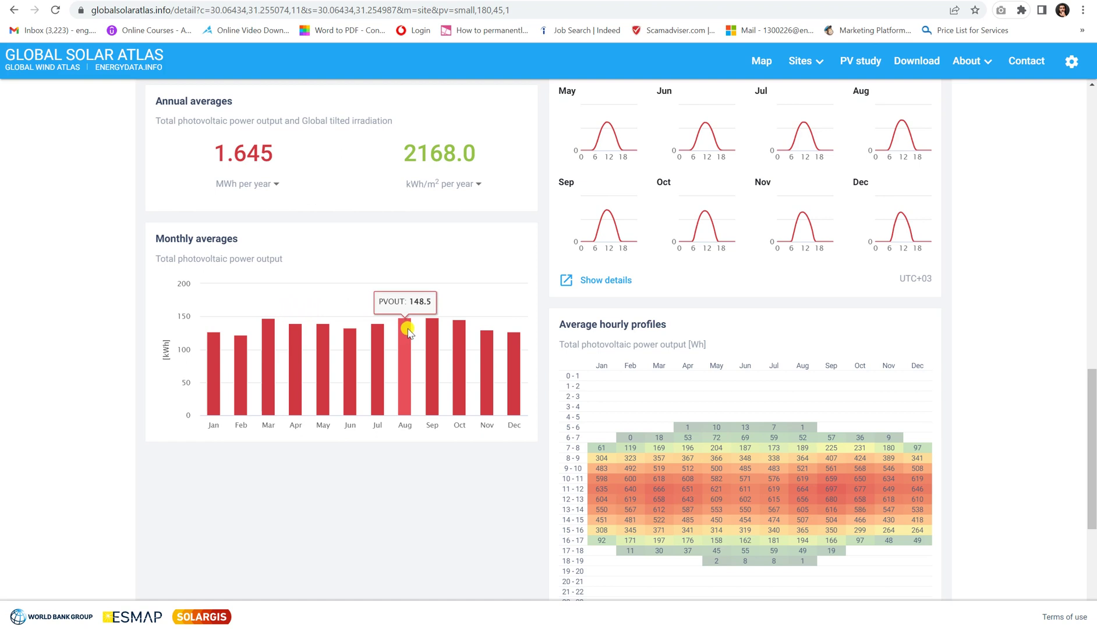
{"action": "key", "text": "alt+Tab"}
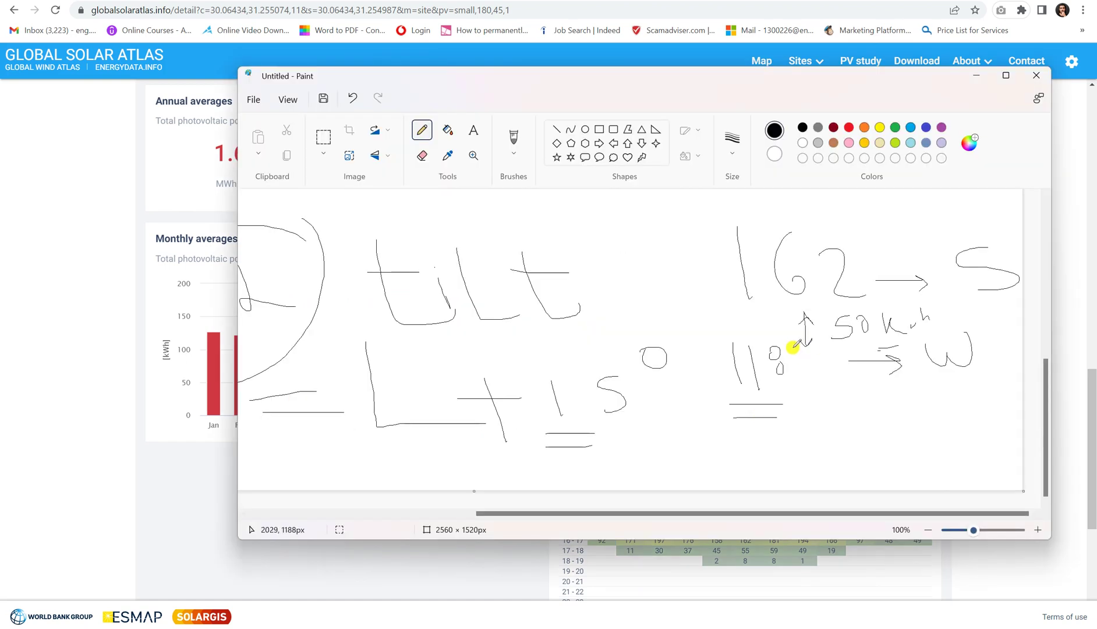
{"action": "mouse_move", "coordinate": [732, 430]}
{"action": "left_mouse_down"}
{"action": "mouse_move", "coordinate": [735, 457]}
{"action": "mouse_move", "coordinate": [768, 443]}
{"action": "mouse_move", "coordinate": [771, 457]}
{"action": "mouse_move", "coordinate": [786, 441]}
{"action": "mouse_move", "coordinate": [794, 452]}
{"action": "left_mouse_up"}
{"action": "left_click", "coordinate": [811, 443]}
{"action": "mouse_move", "coordinate": [850, 429]}
{"action": "left_mouse_down"}
{"action": "mouse_move", "coordinate": [841, 449]}
{"action": "mouse_move", "coordinate": [930, 443]}
{"action": "left_mouse_up"}
{"action": "left_click_drag", "start_coordinate": [991, 420], "coordinate": [962, 447]}
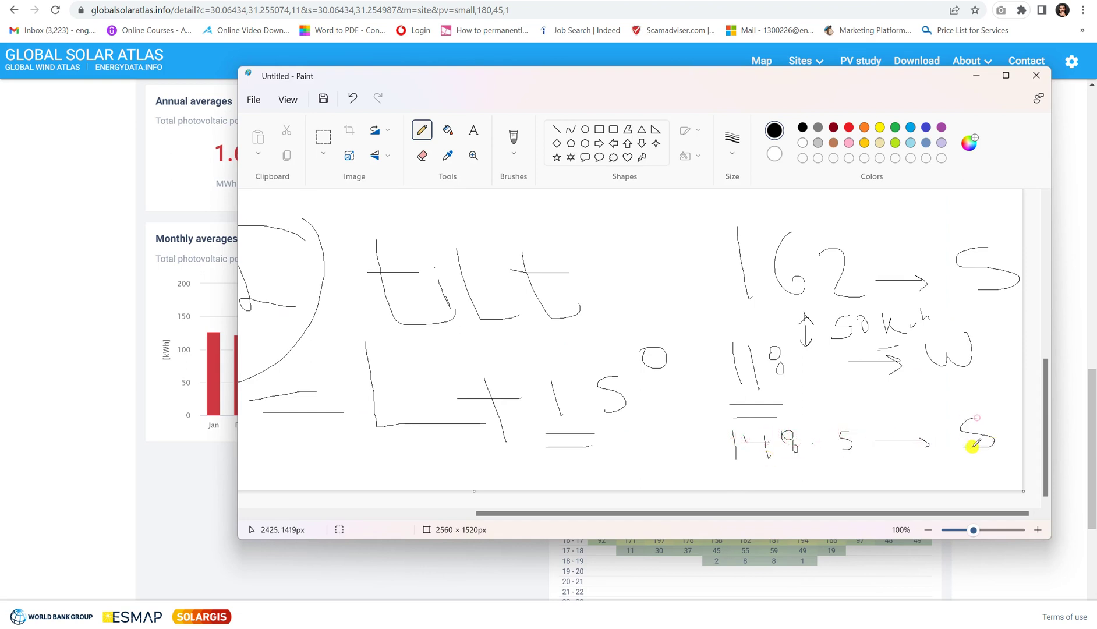
- Handwrite "126.8 → W" beneath the new summer line, checking December's output for the number, and circle the earlier 162/118 notes
{"action": "left_click", "coordinate": [158, 446]}
{"action": "mouse_move", "coordinate": [521, 385]}
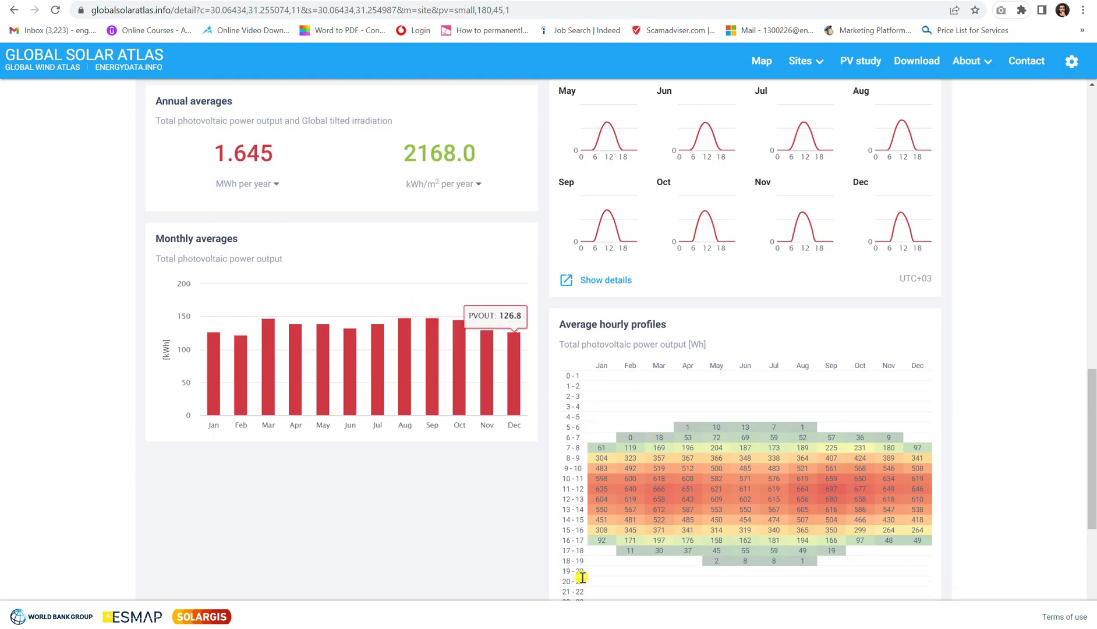
{"action": "key", "text": "alt+Tab"}
{"action": "mouse_move", "coordinate": [956, 464]}
{"action": "left_mouse_down"}
{"action": "mouse_move", "coordinate": [963, 486]}
{"action": "mouse_move", "coordinate": [987, 460]}
{"action": "left_mouse_up"}
{"action": "left_click_drag", "start_coordinate": [872, 482], "coordinate": [935, 481]}
{"action": "mouse_move", "coordinate": [738, 469]}
{"action": "left_mouse_down"}
{"action": "mouse_move", "coordinate": [781, 481]}
{"action": "mouse_move", "coordinate": [814, 463]}
{"action": "mouse_move", "coordinate": [821, 478]}
{"action": "mouse_move", "coordinate": [845, 481]}
{"action": "mouse_move", "coordinate": [825, 457]}
{"action": "mouse_move", "coordinate": [822, 484]}
{"action": "left_mouse_up"}
{"action": "left_click", "coordinate": [792, 478]}
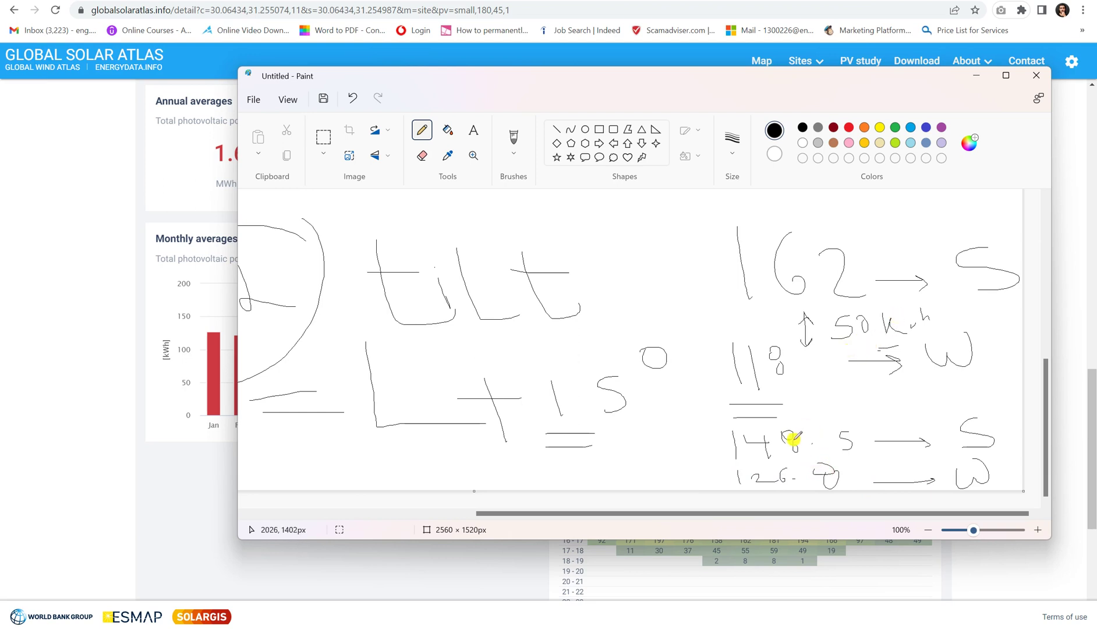
{"action": "mouse_move", "coordinate": [1017, 244]}
{"action": "left_mouse_down"}
{"action": "mouse_move", "coordinate": [761, 211]}
{"action": "mouse_move", "coordinate": [705, 383]}
{"action": "mouse_move", "coordinate": [967, 356]}
{"action": "mouse_move", "coordinate": [1017, 239]}
{"action": "left_mouse_up"}
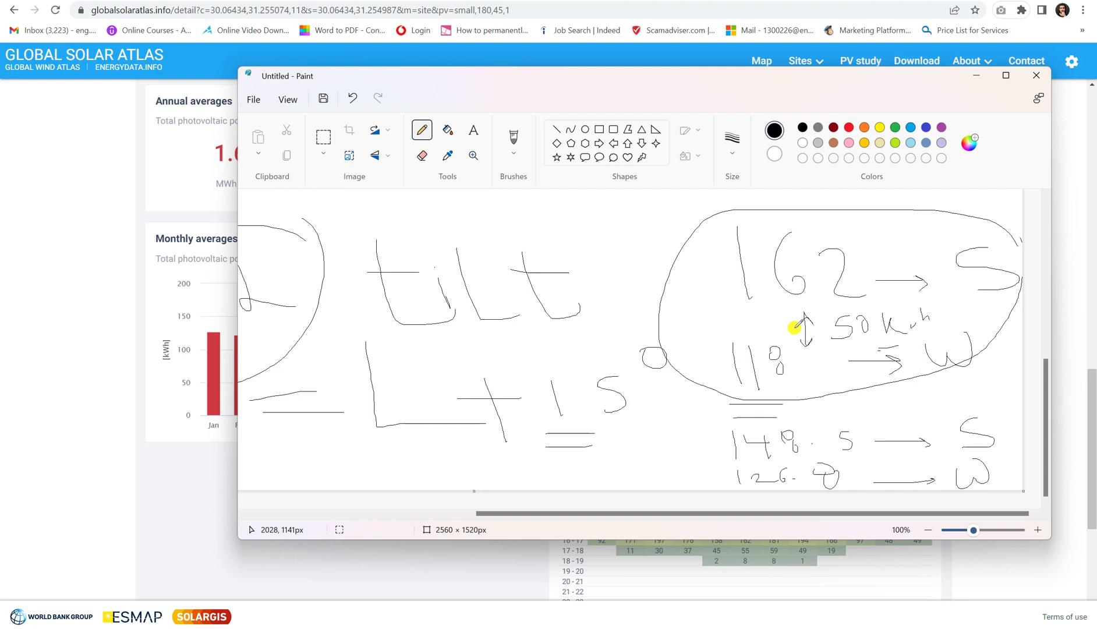
- Return to the Global Solar Atlas page, set the PV system's panel tilt to 30° and apply it
{"action": "left_click", "coordinate": [100, 423]}
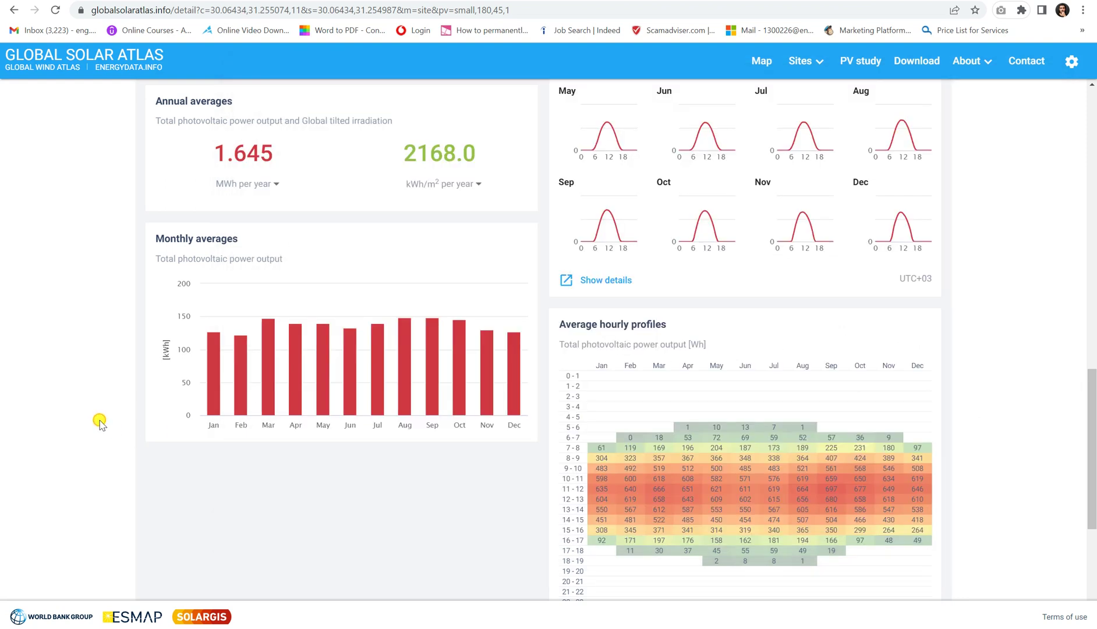
{"action": "scroll", "coordinate": [100, 423], "scroll_direction": "up", "scroll_amount": 5}
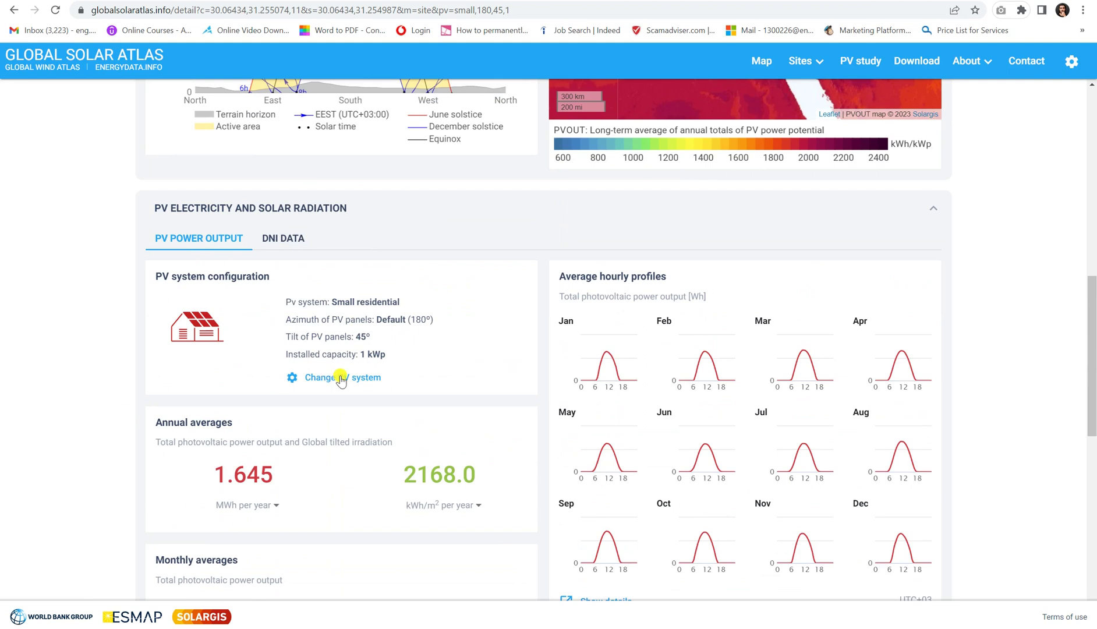
{"action": "left_click", "coordinate": [341, 378]}
{"action": "left_click", "coordinate": [532, 424]}
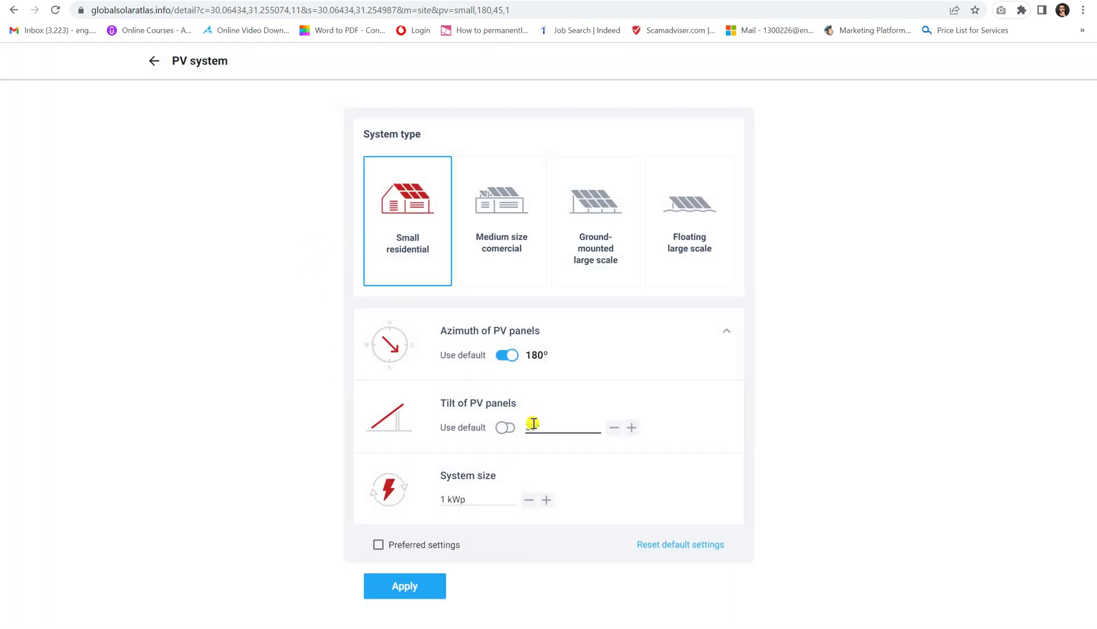
{"action": "type", "text": "30"}
{"action": "left_click", "coordinate": [404, 586]}
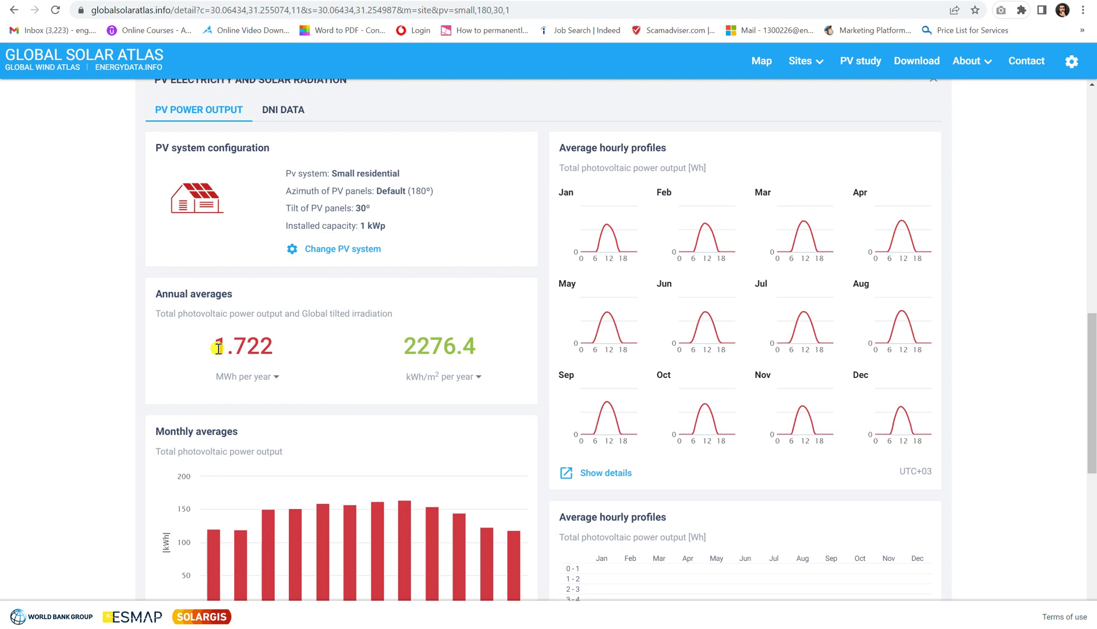
- Review the annual and monthly output at the new tilt, and download the Cairo site report in PDF format
{"action": "scroll", "coordinate": [422, 408], "scroll_direction": "up", "scroll_amount": 1}
{"action": "scroll", "coordinate": [424, 407], "scroll_direction": "down", "scroll_amount": 9}
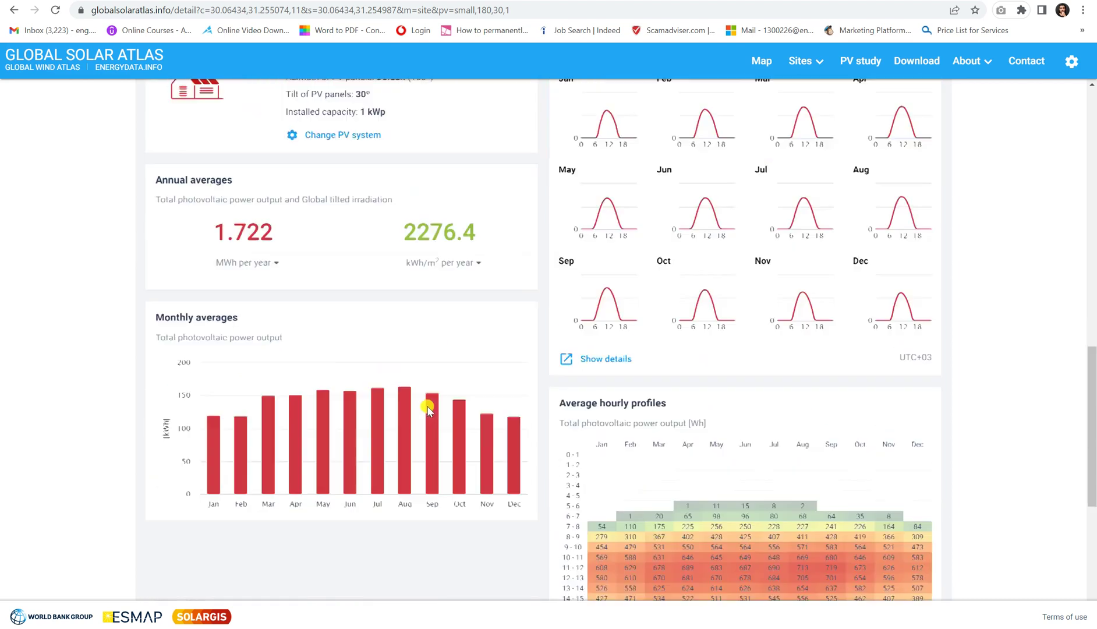
{"action": "scroll", "coordinate": [496, 433], "scroll_direction": "up", "scroll_amount": 20}
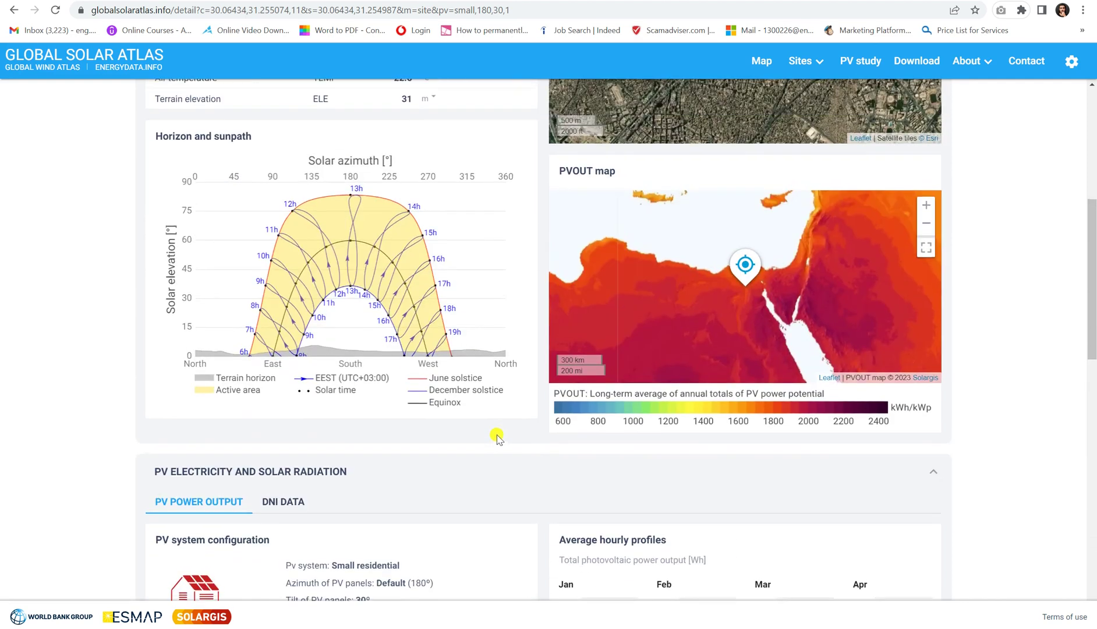
{"action": "scroll", "coordinate": [413, 262], "scroll_direction": "up", "scroll_amount": 1}
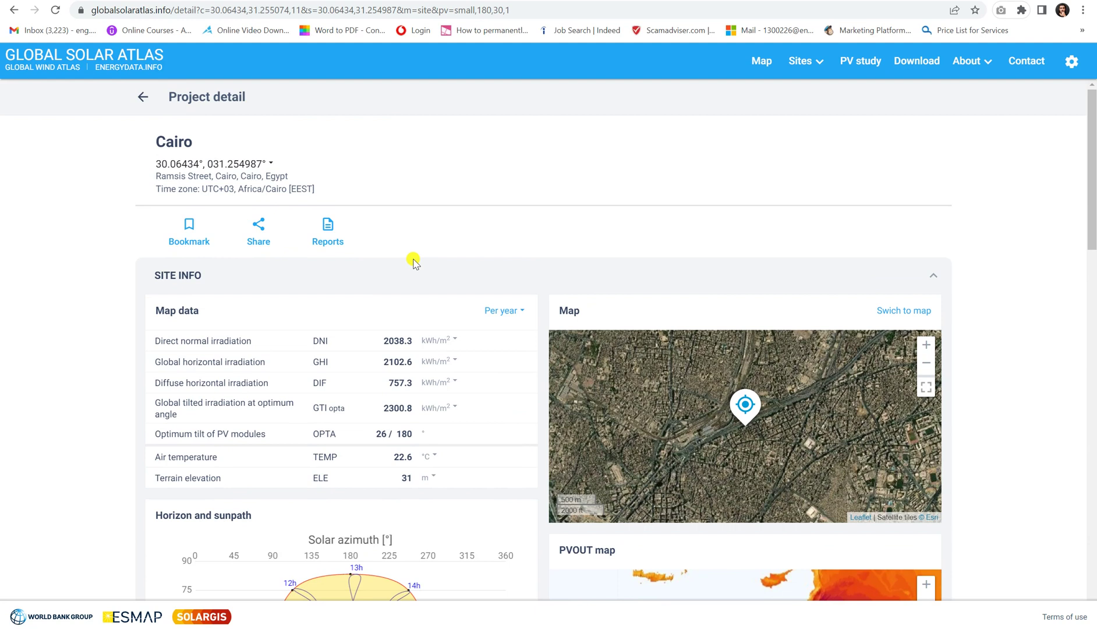
{"action": "left_click", "coordinate": [330, 232]}
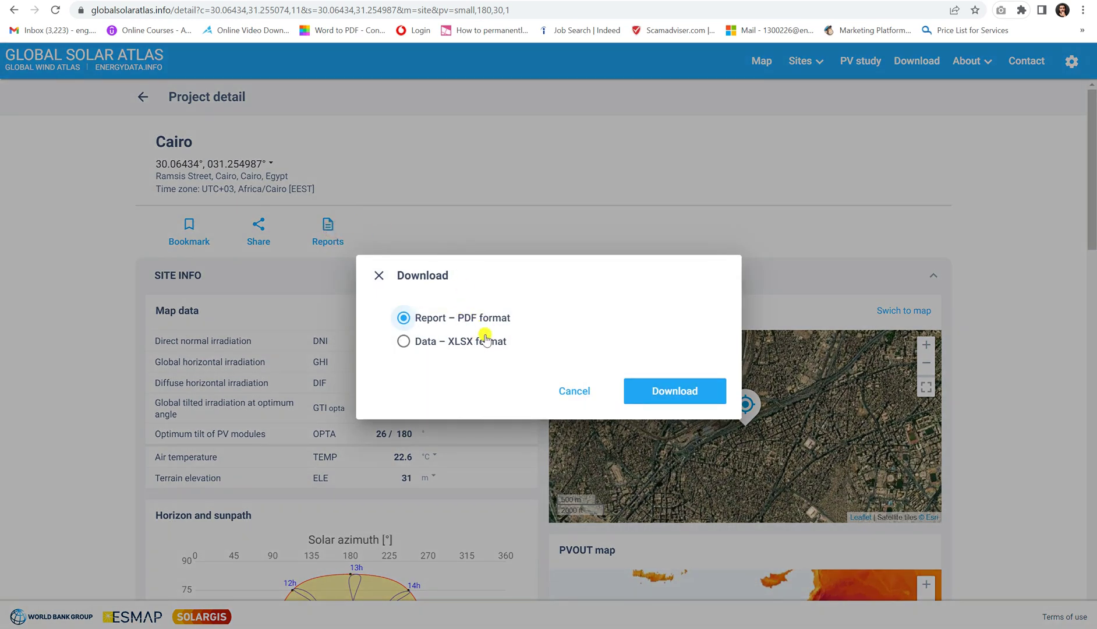
{"action": "left_click", "coordinate": [672, 390]}
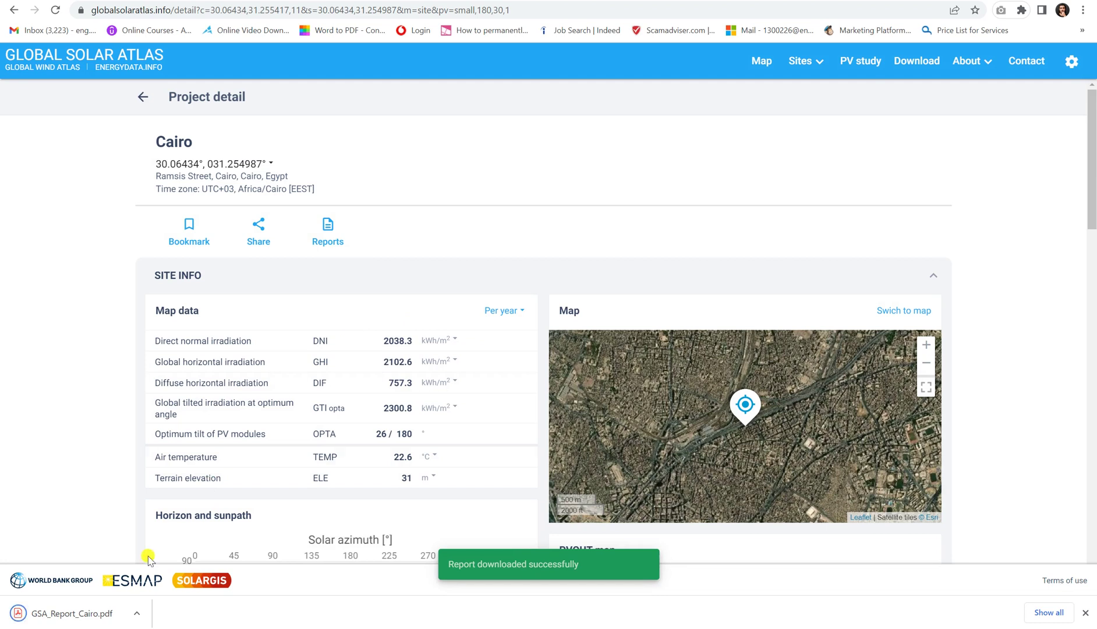
- Open the downloaded GSA_Report_Cairo.pdf and skim through its pages of site info, hourly profiles and monthly averages
{"action": "left_click", "coordinate": [85, 615]}
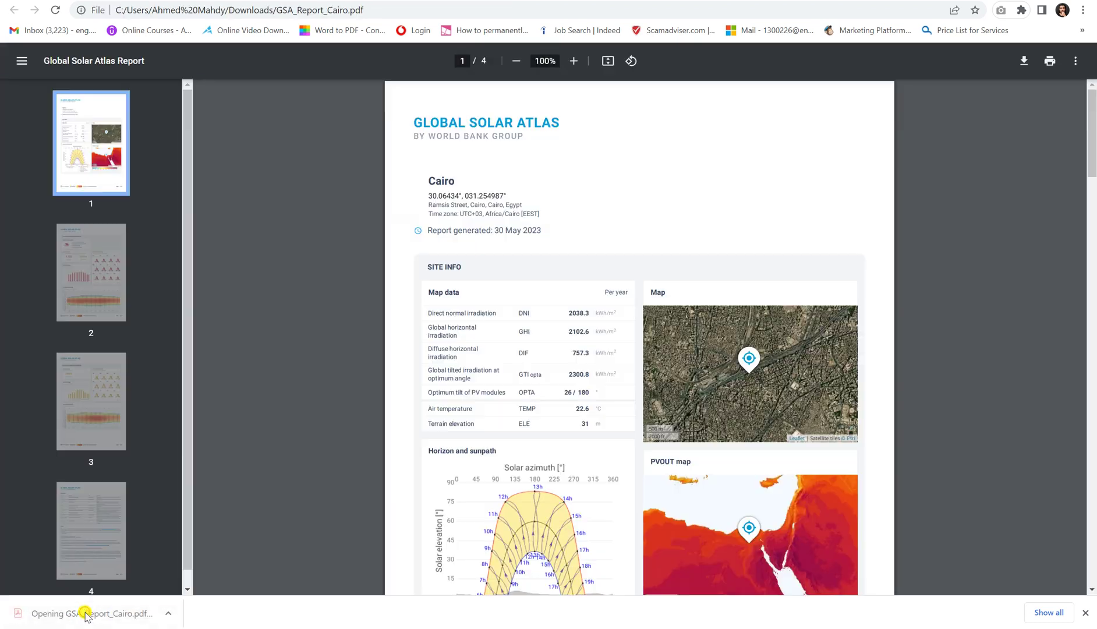
{"action": "scroll", "coordinate": [631, 254], "scroll_direction": "down", "scroll_amount": 10}
{"action": "scroll", "coordinate": [631, 255], "scroll_direction": "down", "scroll_amount": 20}
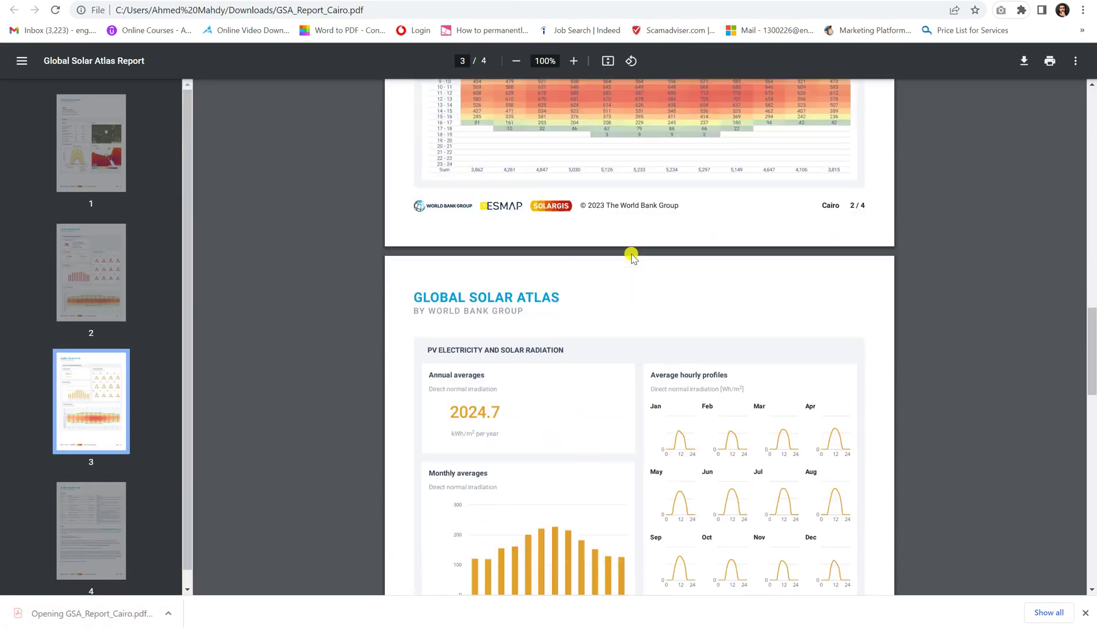
{"action": "scroll", "coordinate": [631, 254], "scroll_direction": "up", "scroll_amount": 20}
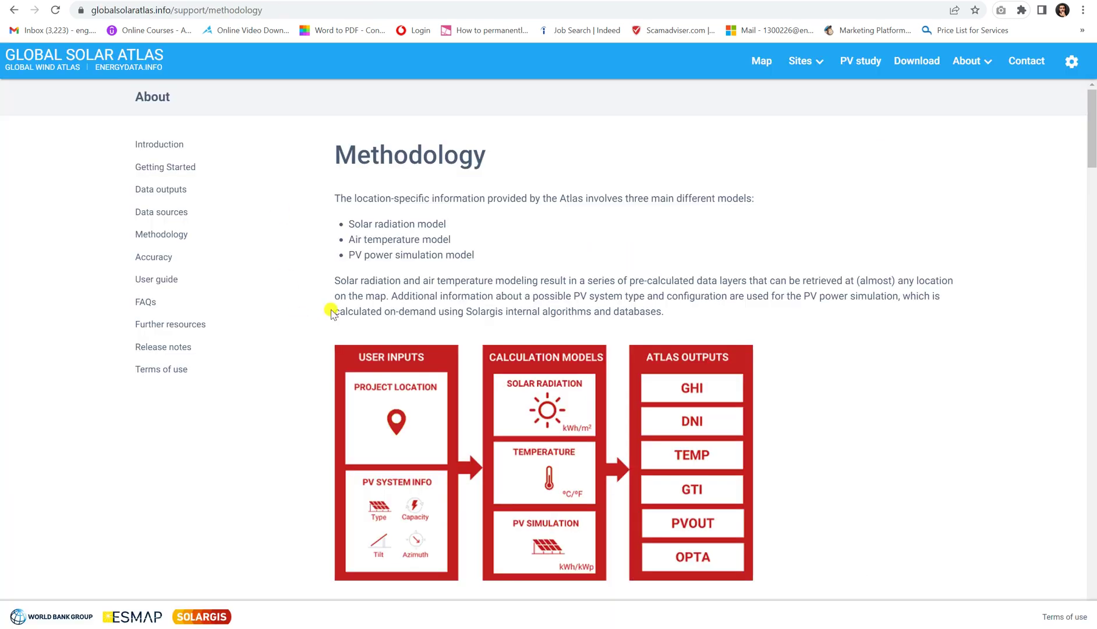
- Read through the Methodology page's solar radiation, air temperature and PV power simulation models as far as the system parameter table
{"action": "scroll", "coordinate": [325, 288], "scroll_direction": "down", "scroll_amount": 20}
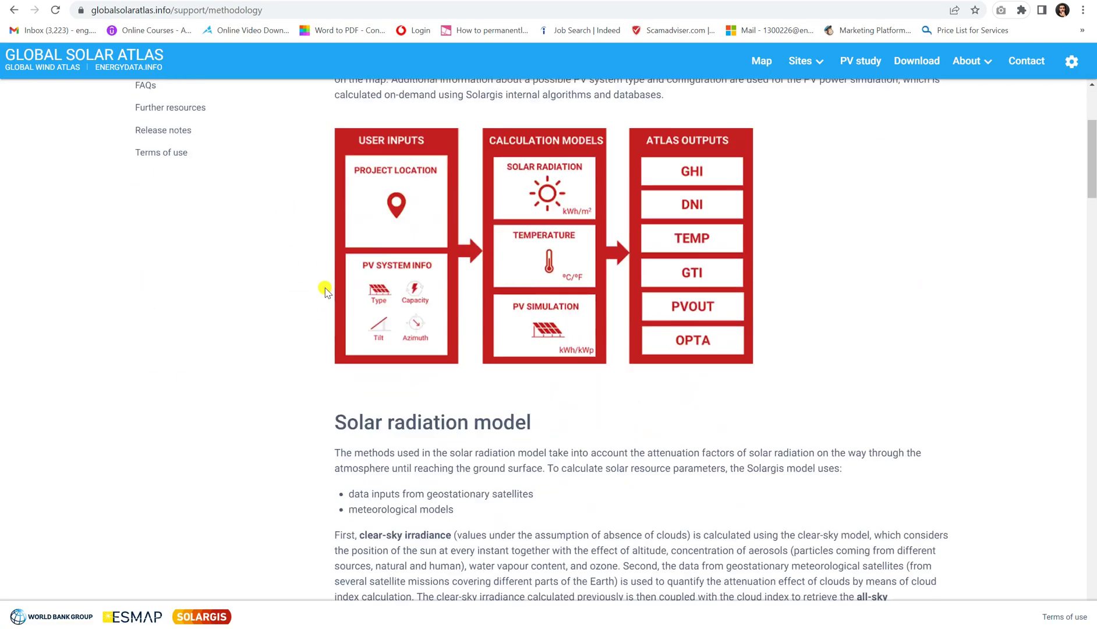
{"action": "scroll", "coordinate": [325, 288], "scroll_direction": "up", "scroll_amount": 12}
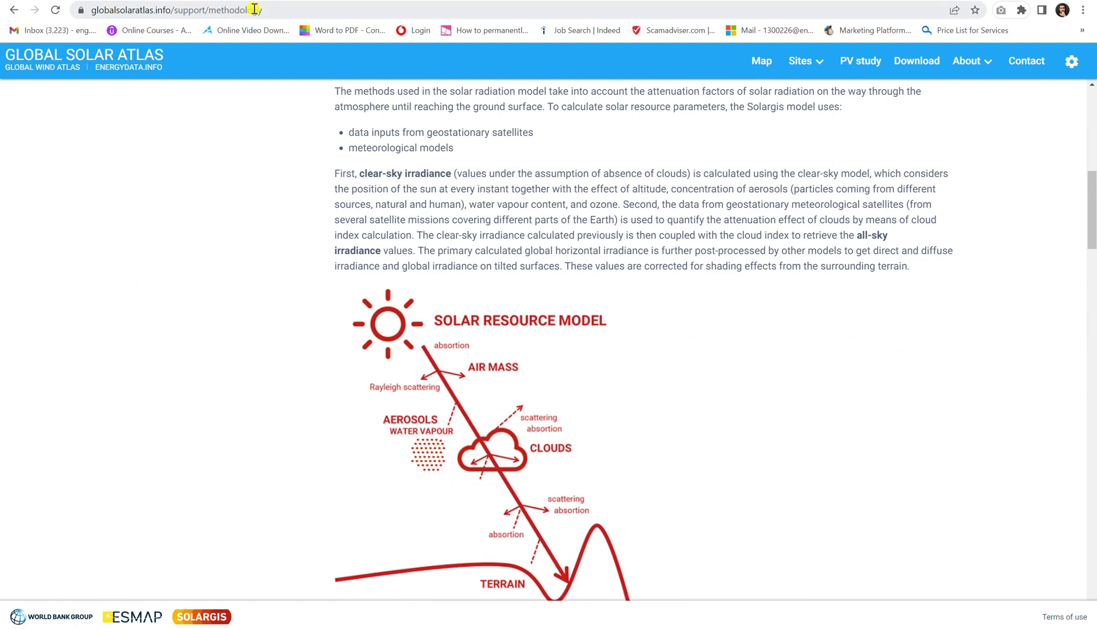
{"action": "scroll", "coordinate": [304, 206], "scroll_direction": "up", "scroll_amount": 8}
{"action": "scroll", "coordinate": [313, 238], "scroll_direction": "down", "scroll_amount": 15}
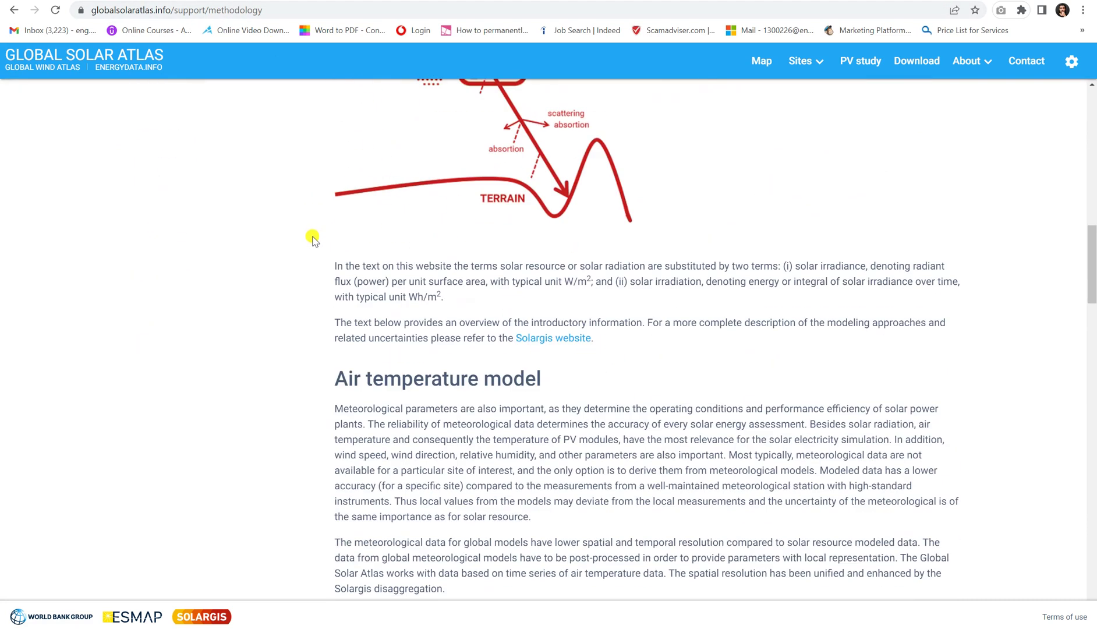
{"action": "scroll", "coordinate": [313, 238], "scroll_direction": "down", "scroll_amount": 3}
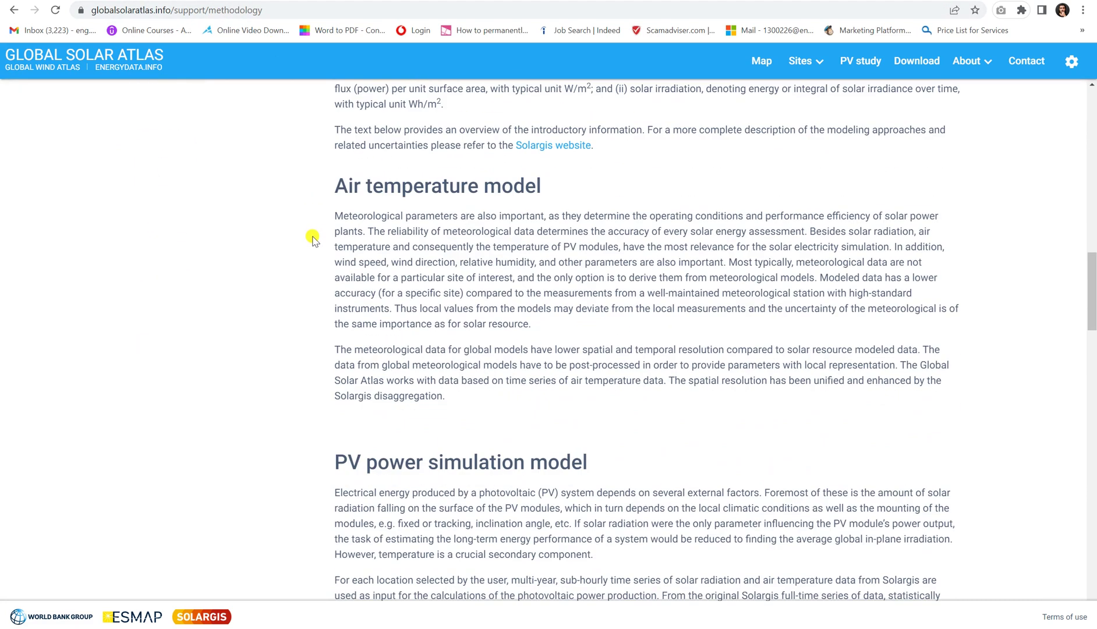
{"action": "scroll", "coordinate": [312, 239], "scroll_direction": "down", "scroll_amount": 10}
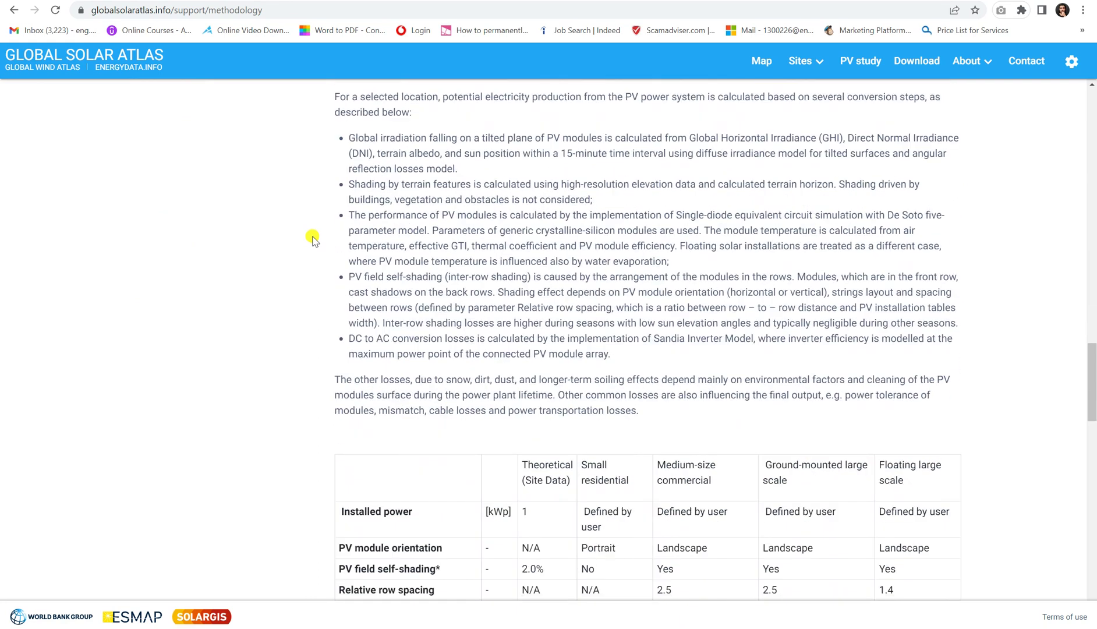
{"action": "scroll", "coordinate": [313, 238], "scroll_direction": "down", "scroll_amount": 5}
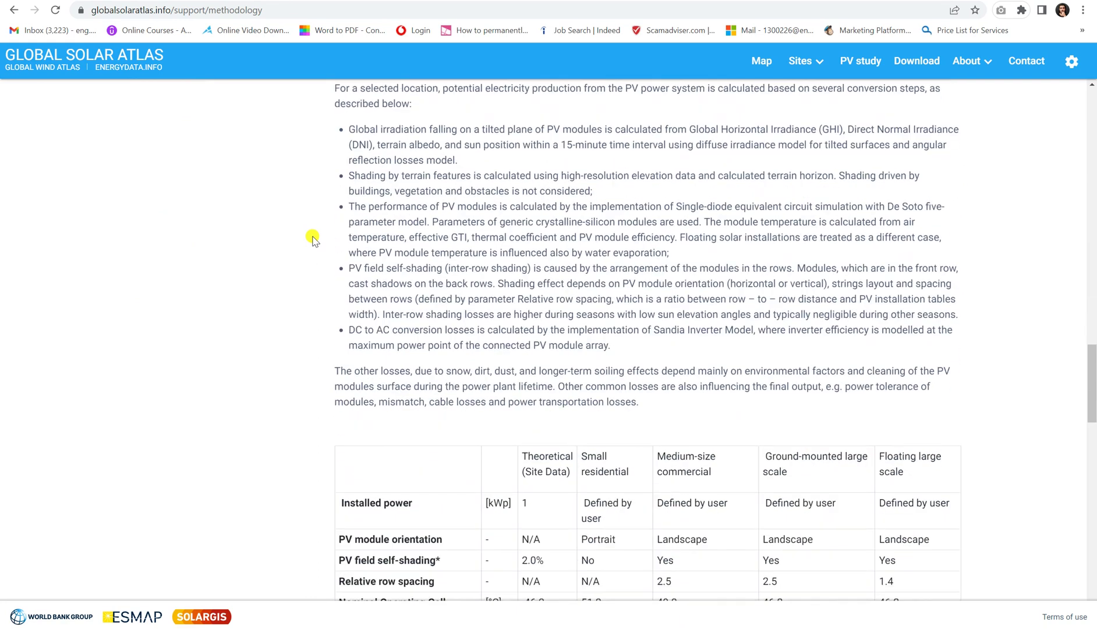
{"action": "scroll", "coordinate": [321, 278], "scroll_direction": "down", "scroll_amount": 2}
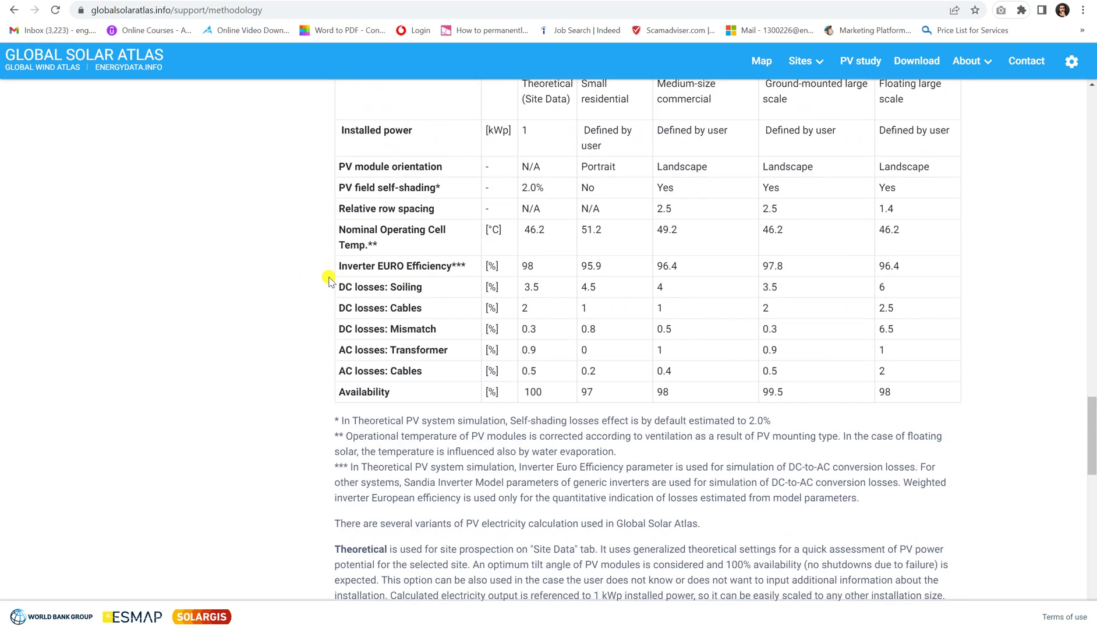
{"action": "scroll", "coordinate": [335, 277], "scroll_direction": "up", "scroll_amount": 1}
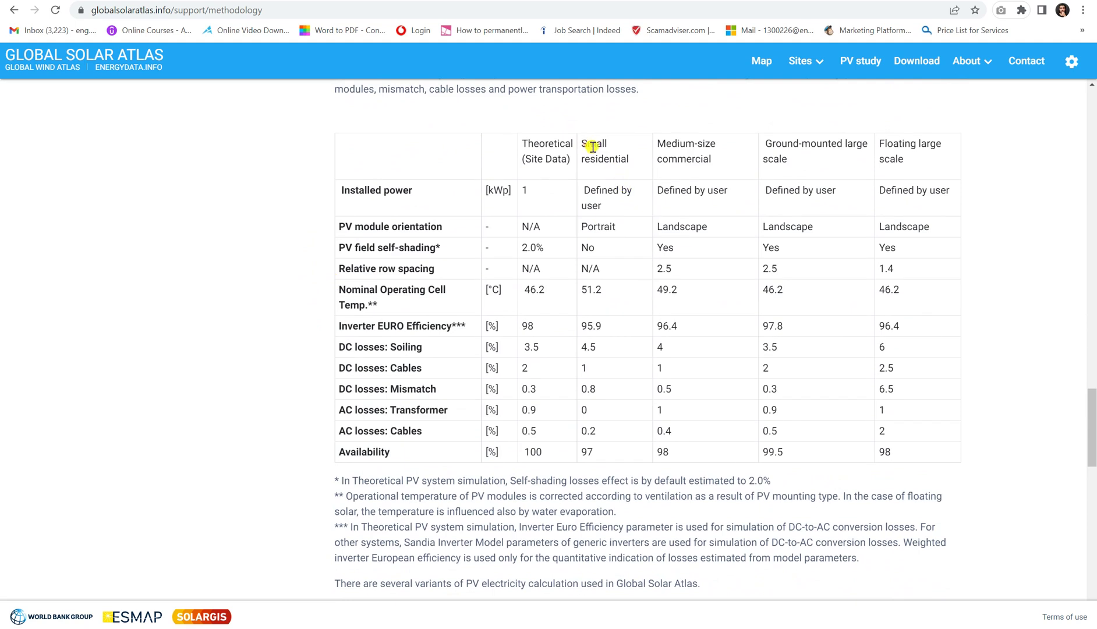
- Examine module orientation and self-shading for each system type in the parameter table, and go back to the Cairo map page
{"action": "left_click_drag", "start_coordinate": [592, 147], "coordinate": [402, 186]}
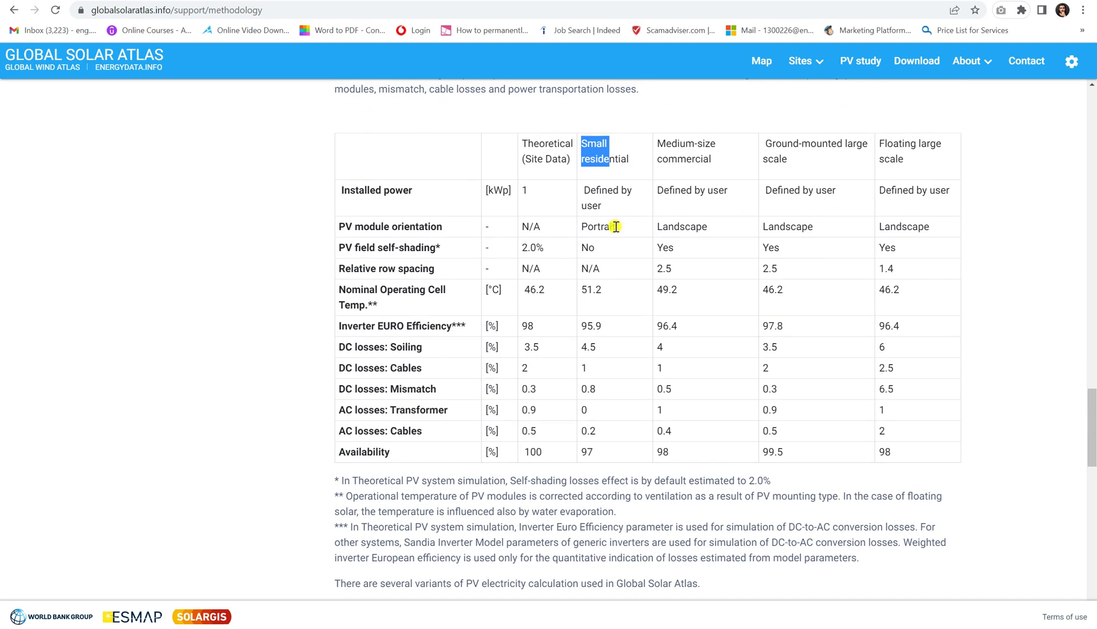
{"action": "left_click_drag", "start_coordinate": [615, 226], "coordinate": [577, 229]}
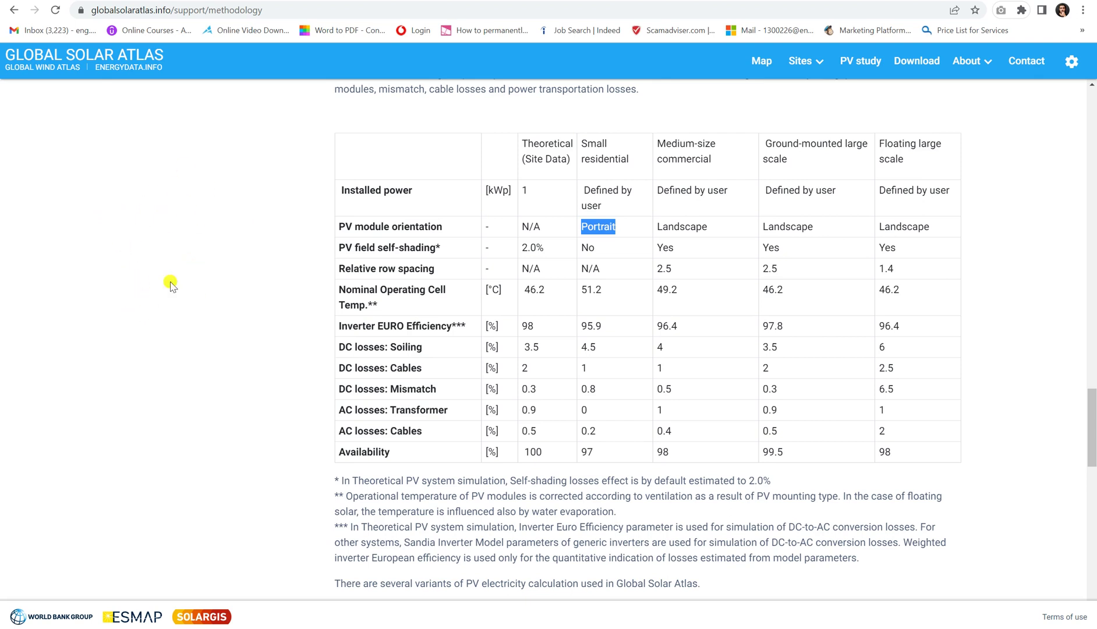
{"action": "left_click", "coordinate": [682, 150]}
{"action": "left_click", "coordinate": [828, 159]}
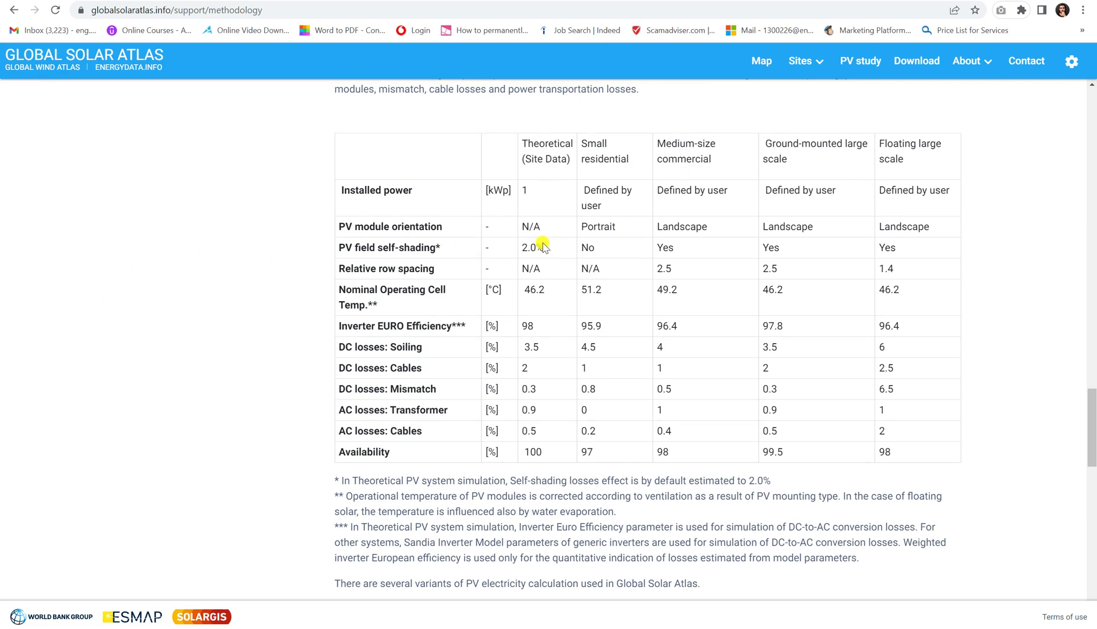
{"action": "left_click_drag", "start_coordinate": [543, 247], "coordinate": [531, 247]}
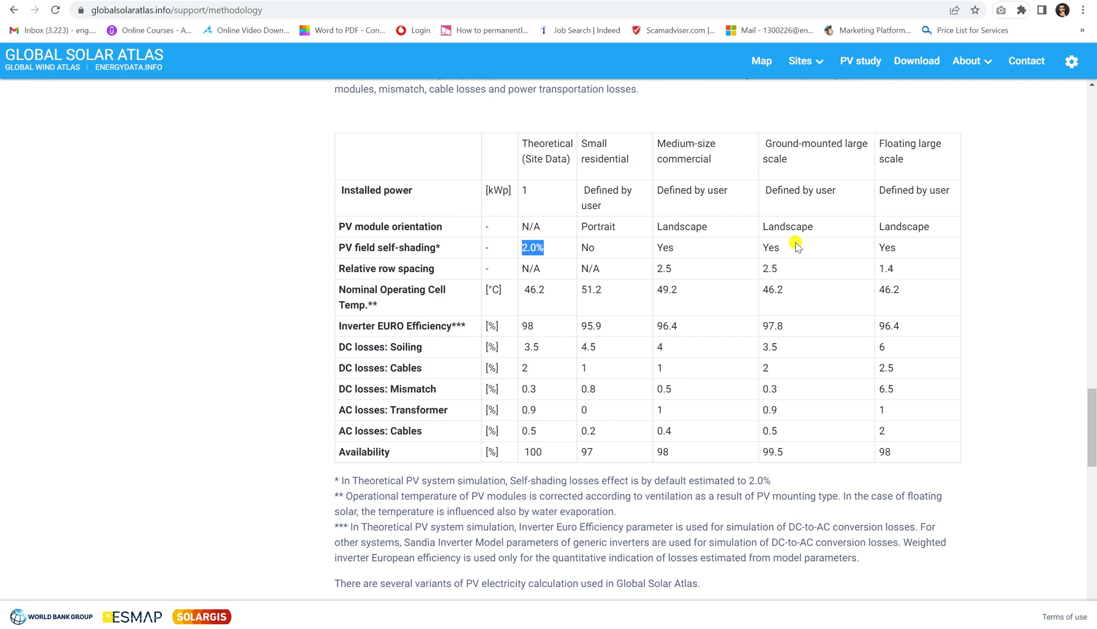
{"action": "scroll", "coordinate": [797, 245], "scroll_direction": "down", "scroll_amount": 1}
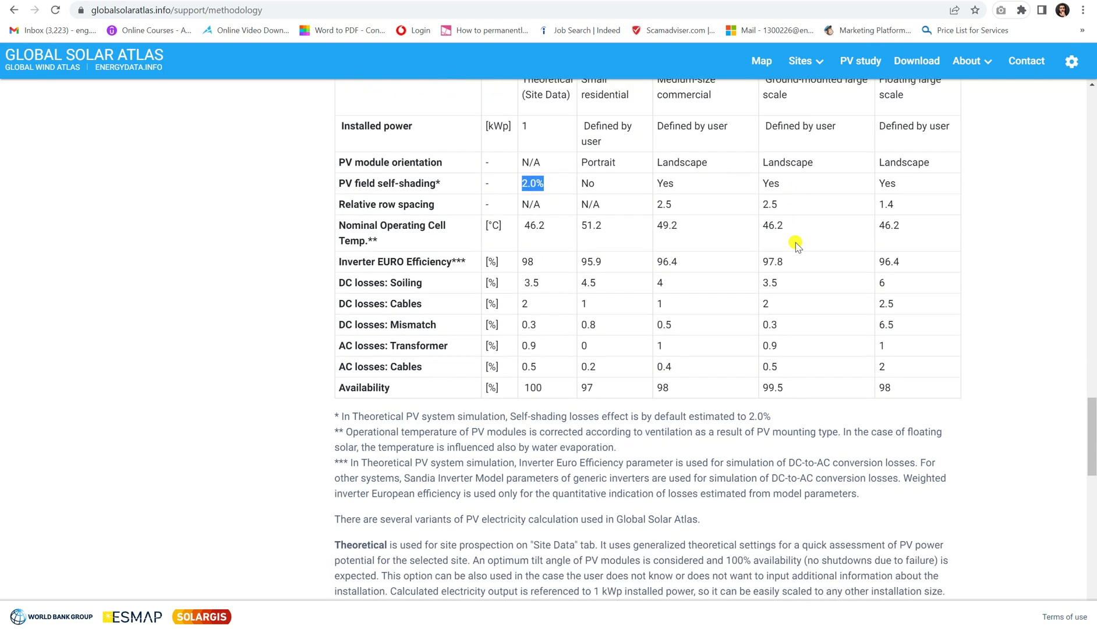
{"action": "key", "text": "alt+Left"}
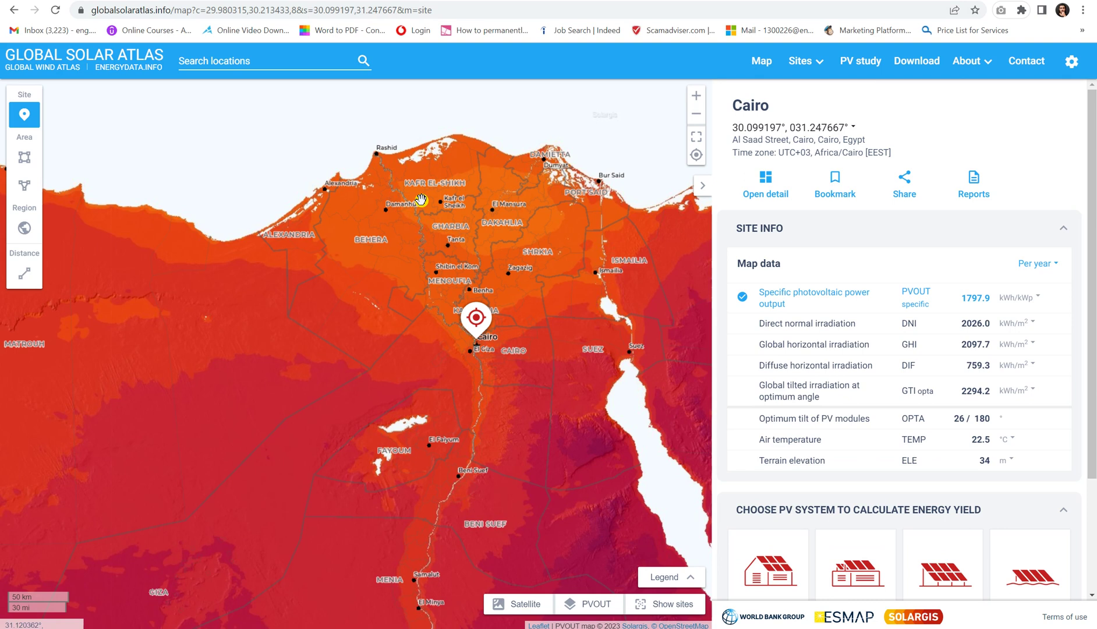